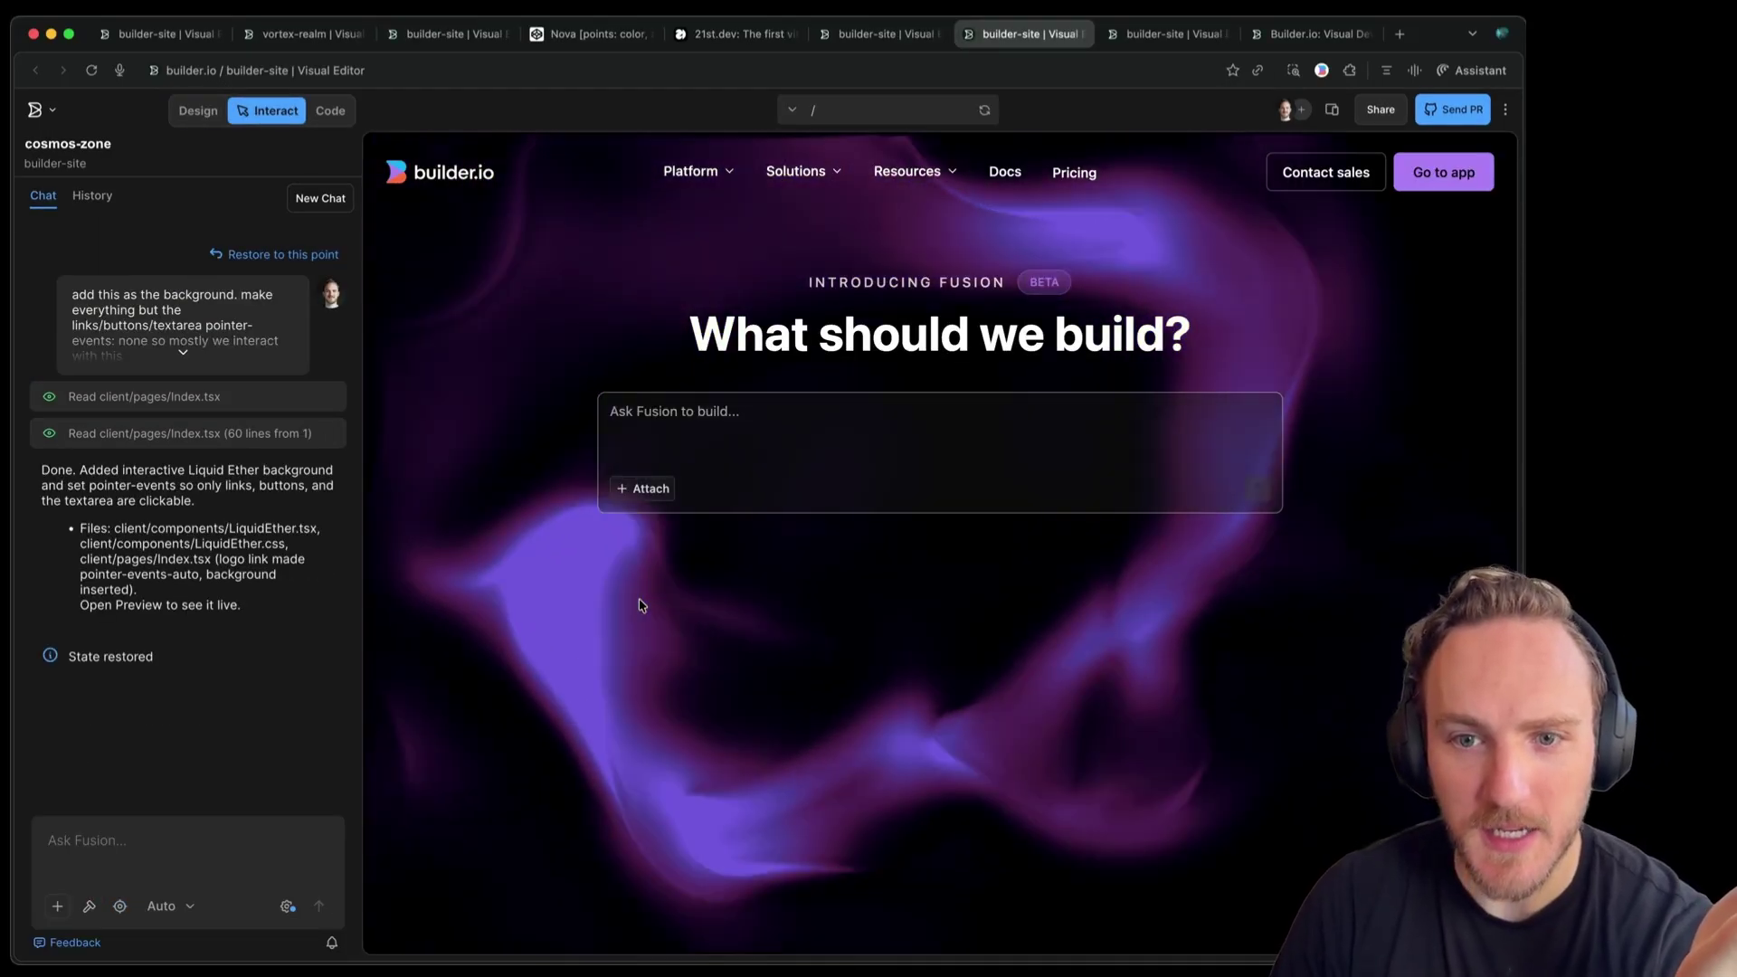
Switch between project tabs to the vortex-realm todo app and submit a new task
key("ctrl+shift+Tab")
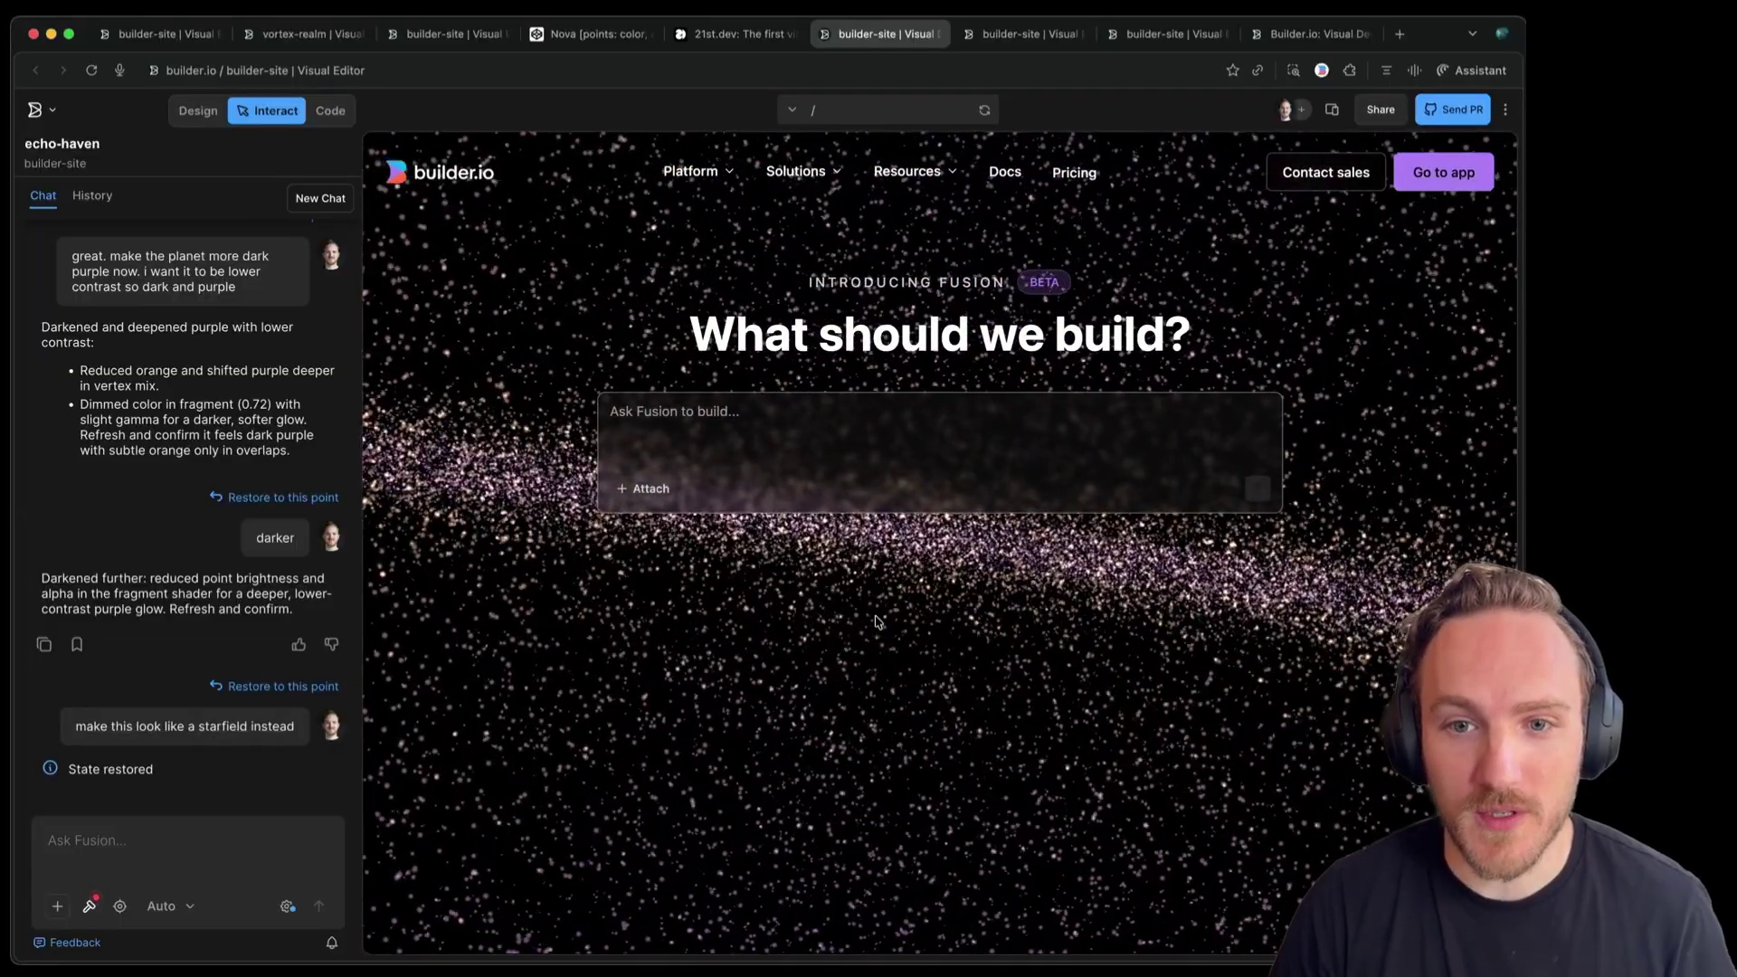
key("ctrl+Tab")
key("ctrl+Tab")
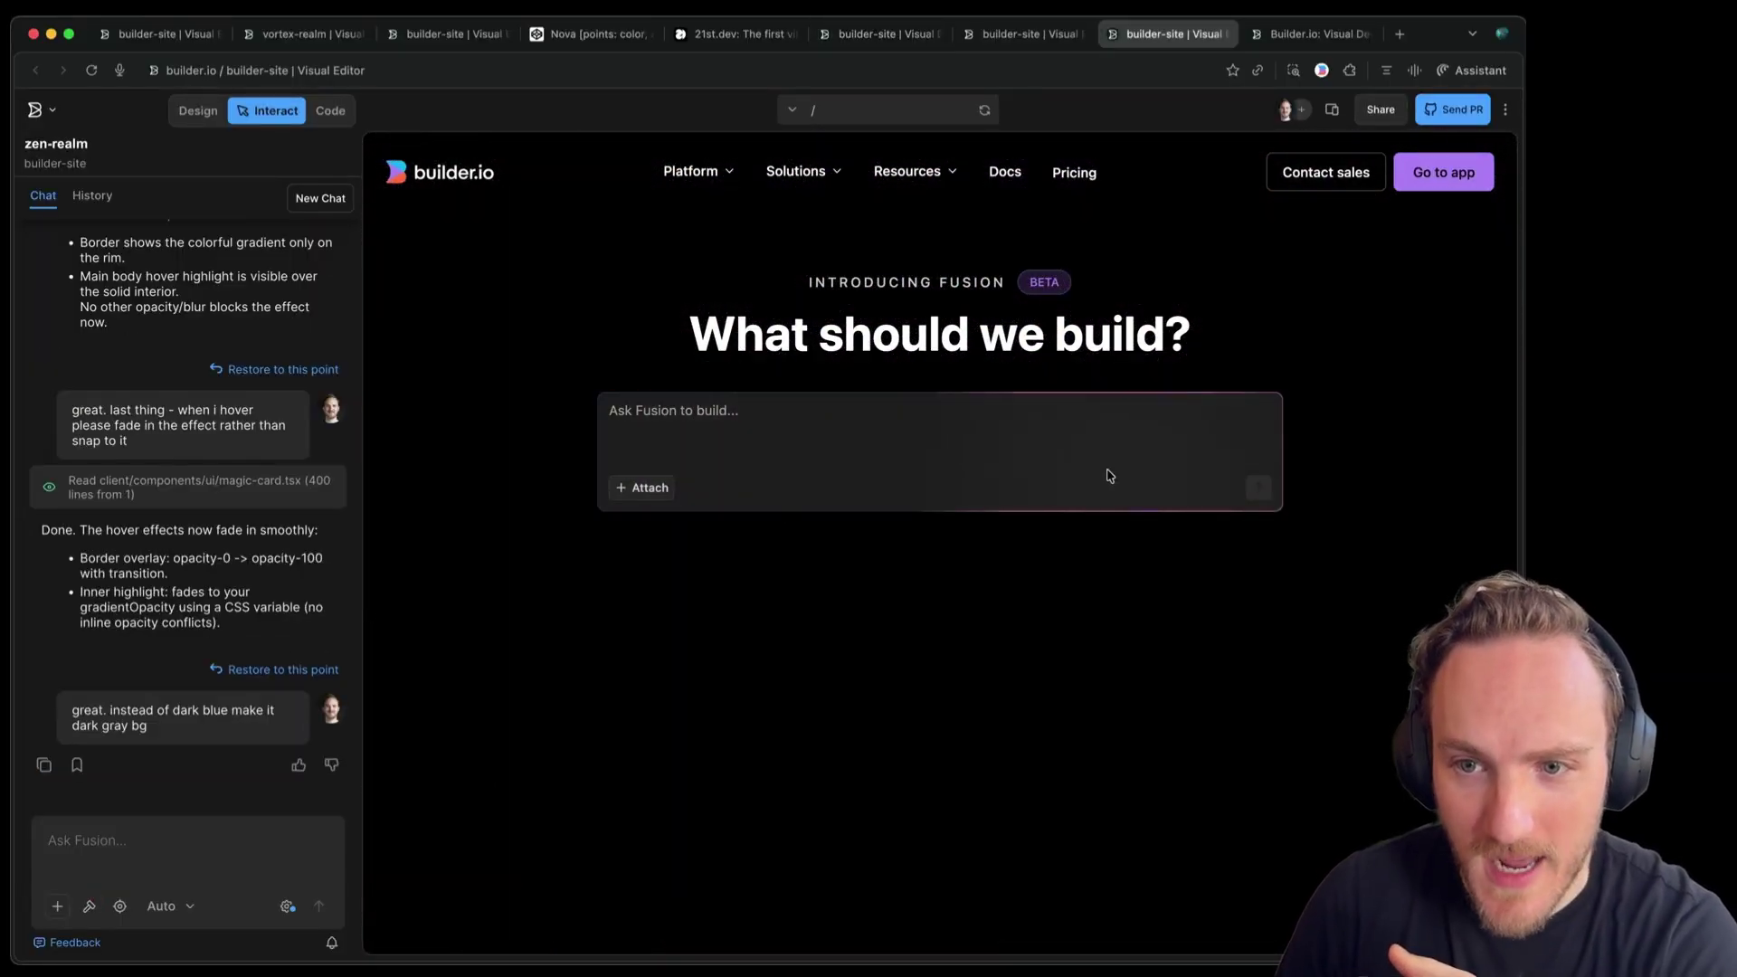
key("ctrl+shift+Tab")
key("ctrl+shift+Tab")
key("ctrl+shift+Tab")
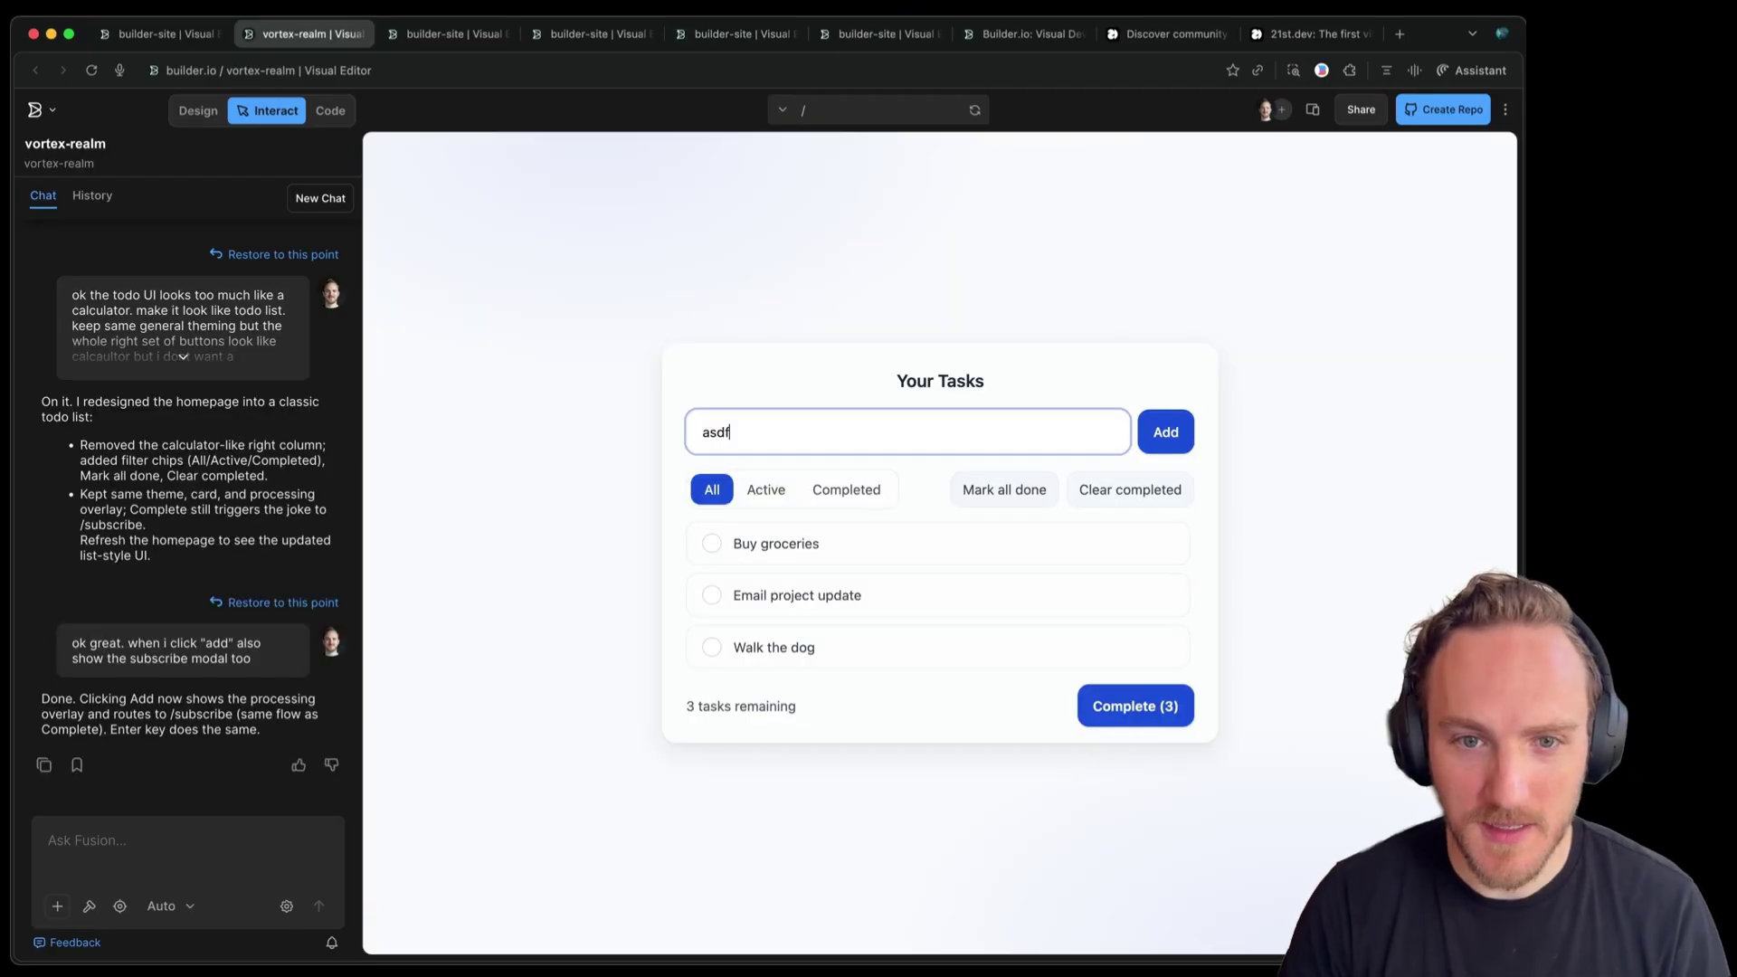
key("Return")
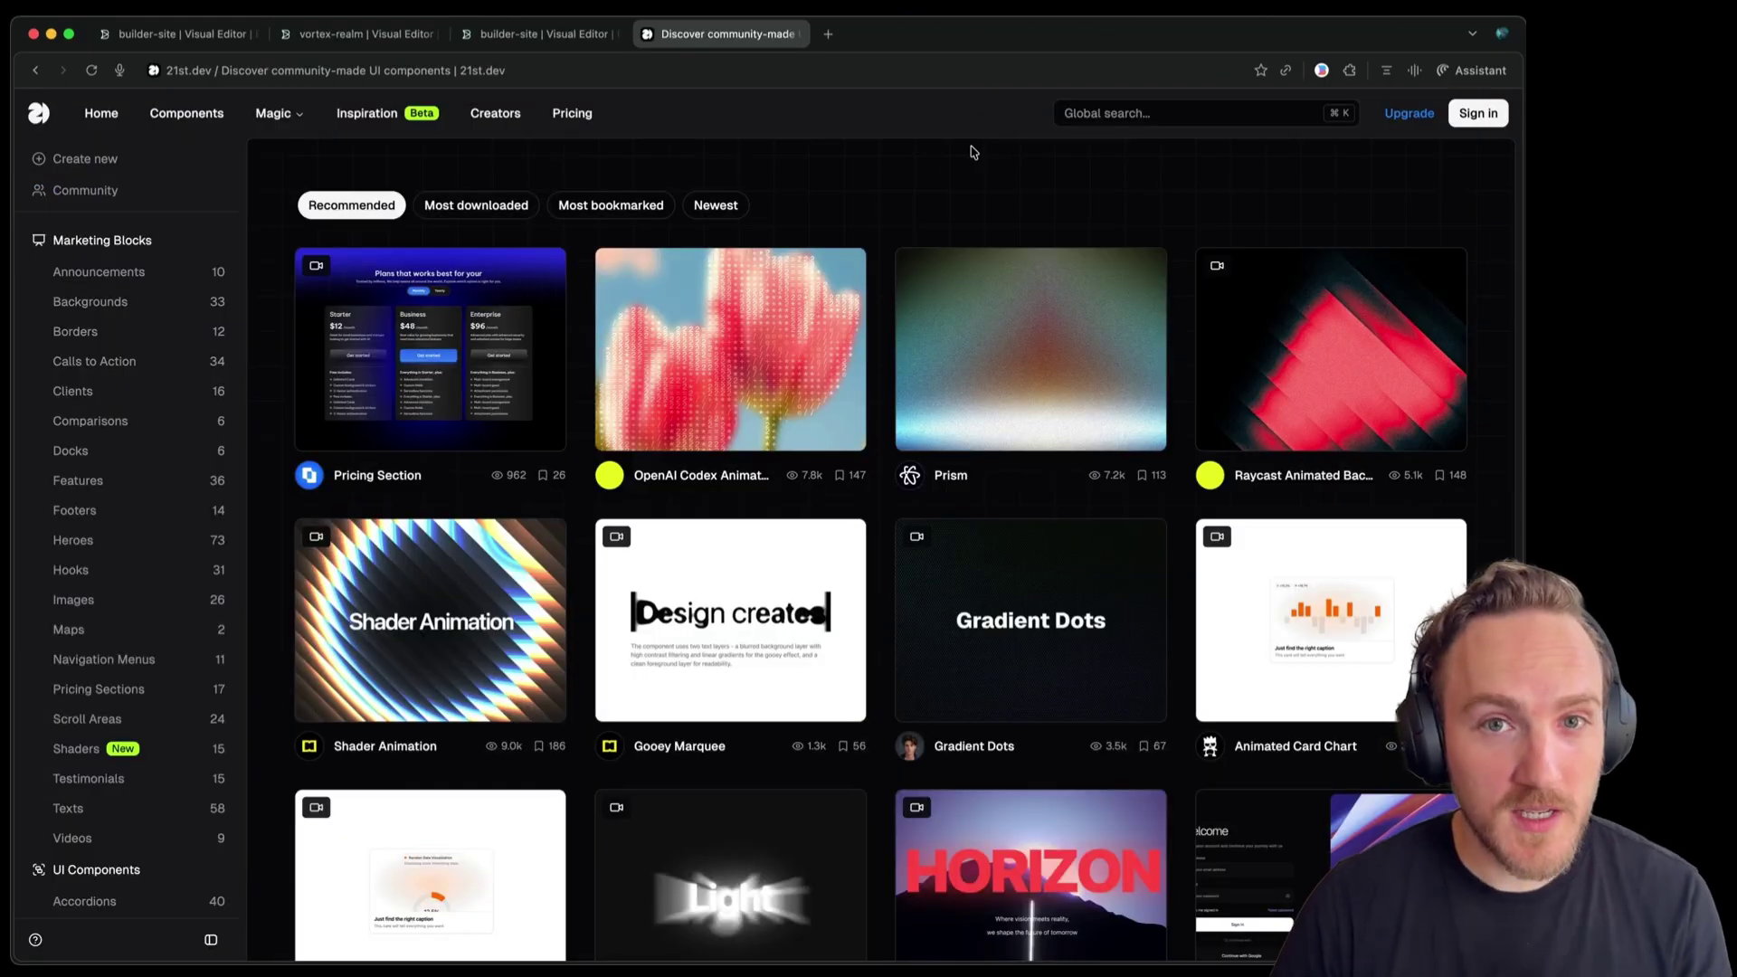
Scroll the 21st.dev Recommended grid down to Marketing Blocks like Shine Border and Aurora Background
scroll(890, 448, "down", 6)
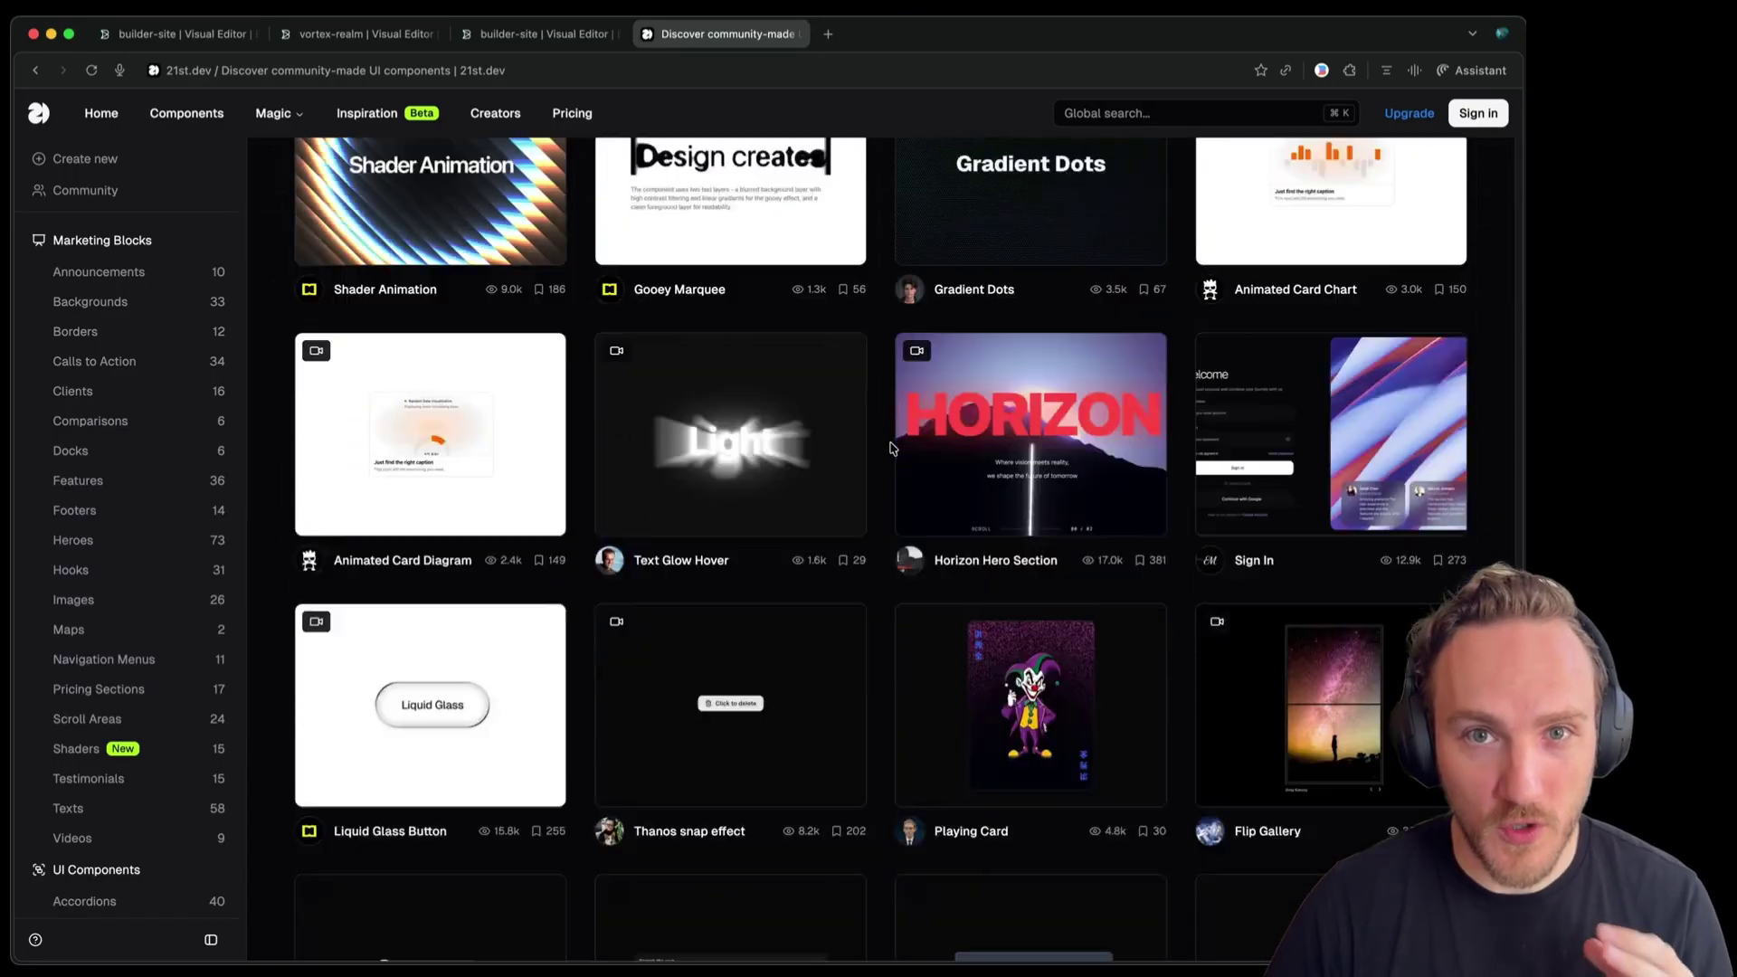
scroll(884, 536, "down", 6)
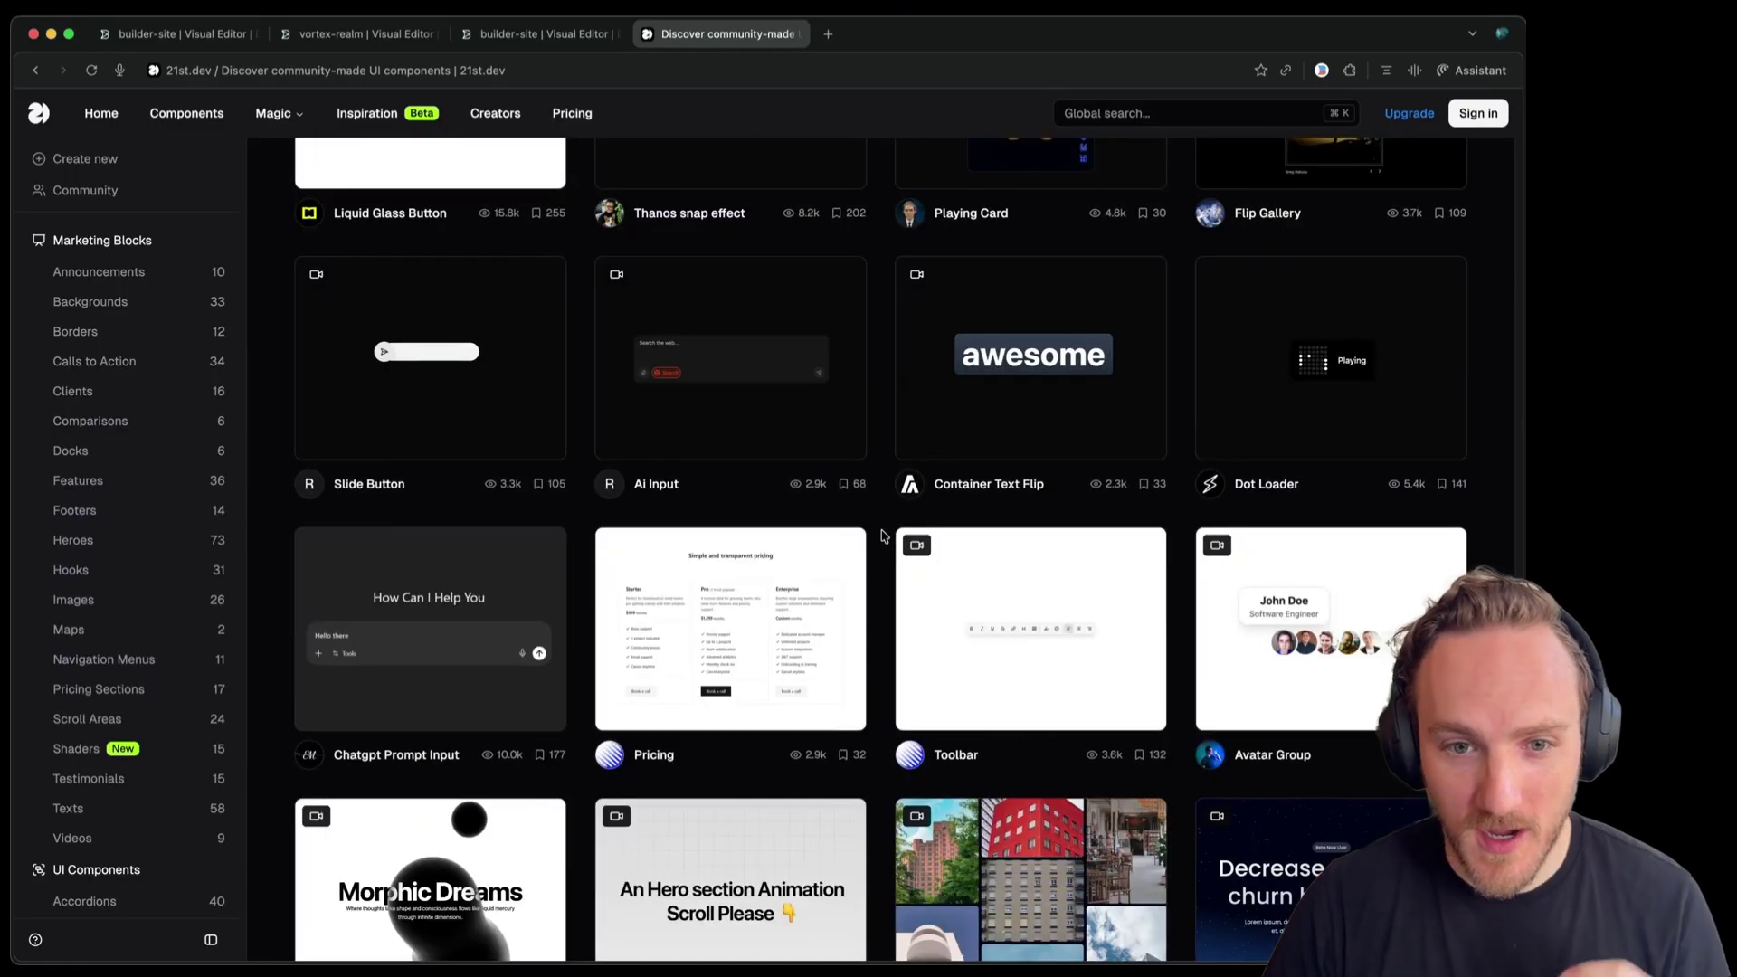
scroll(883, 535, "down", 3)
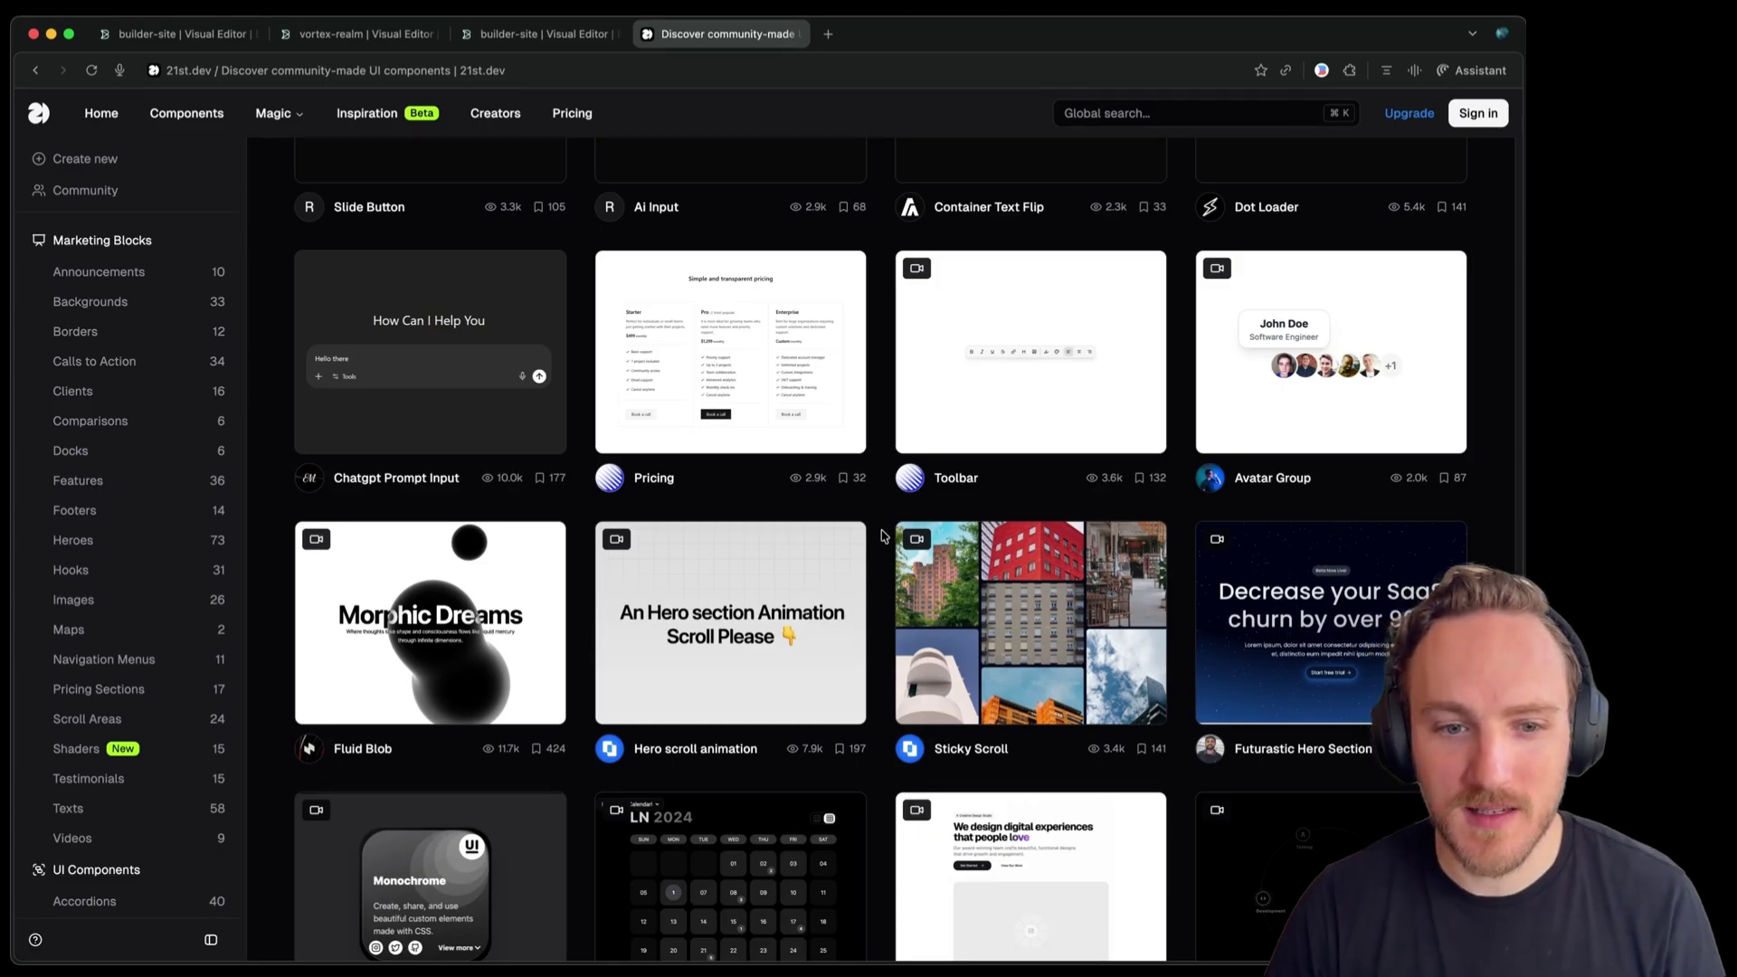
scroll(884, 536, "down", 3)
scroll(883, 536, "down", 2)
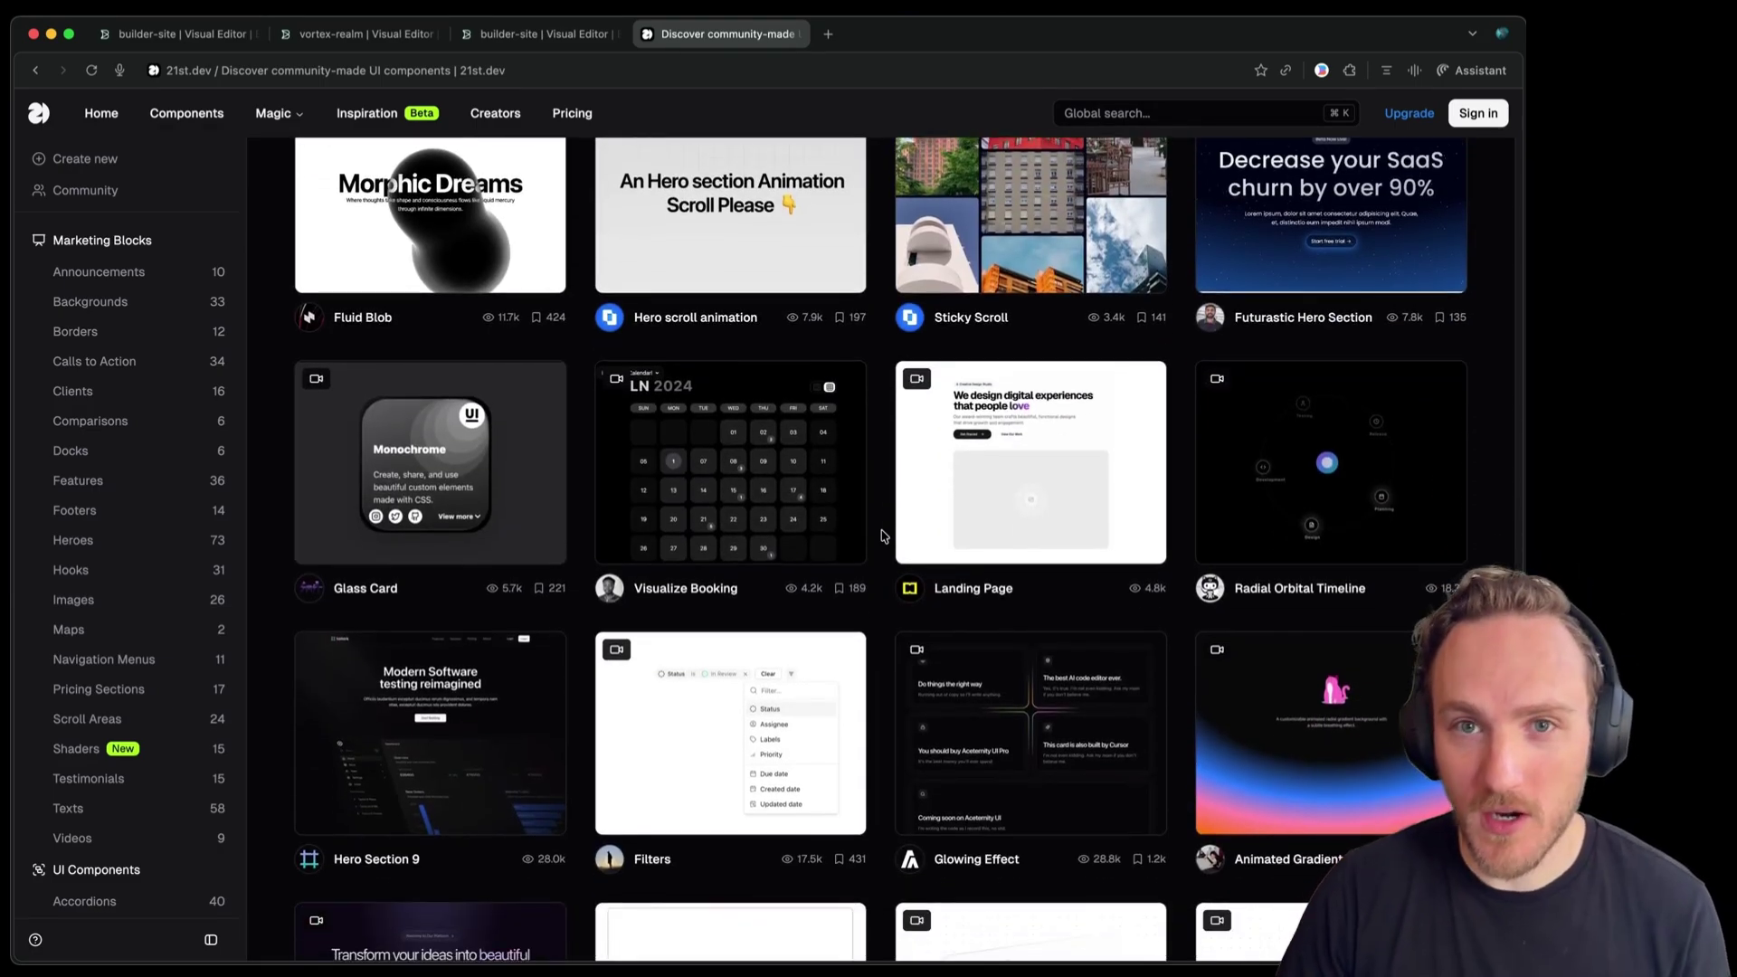
scroll(884, 536, "down", 3)
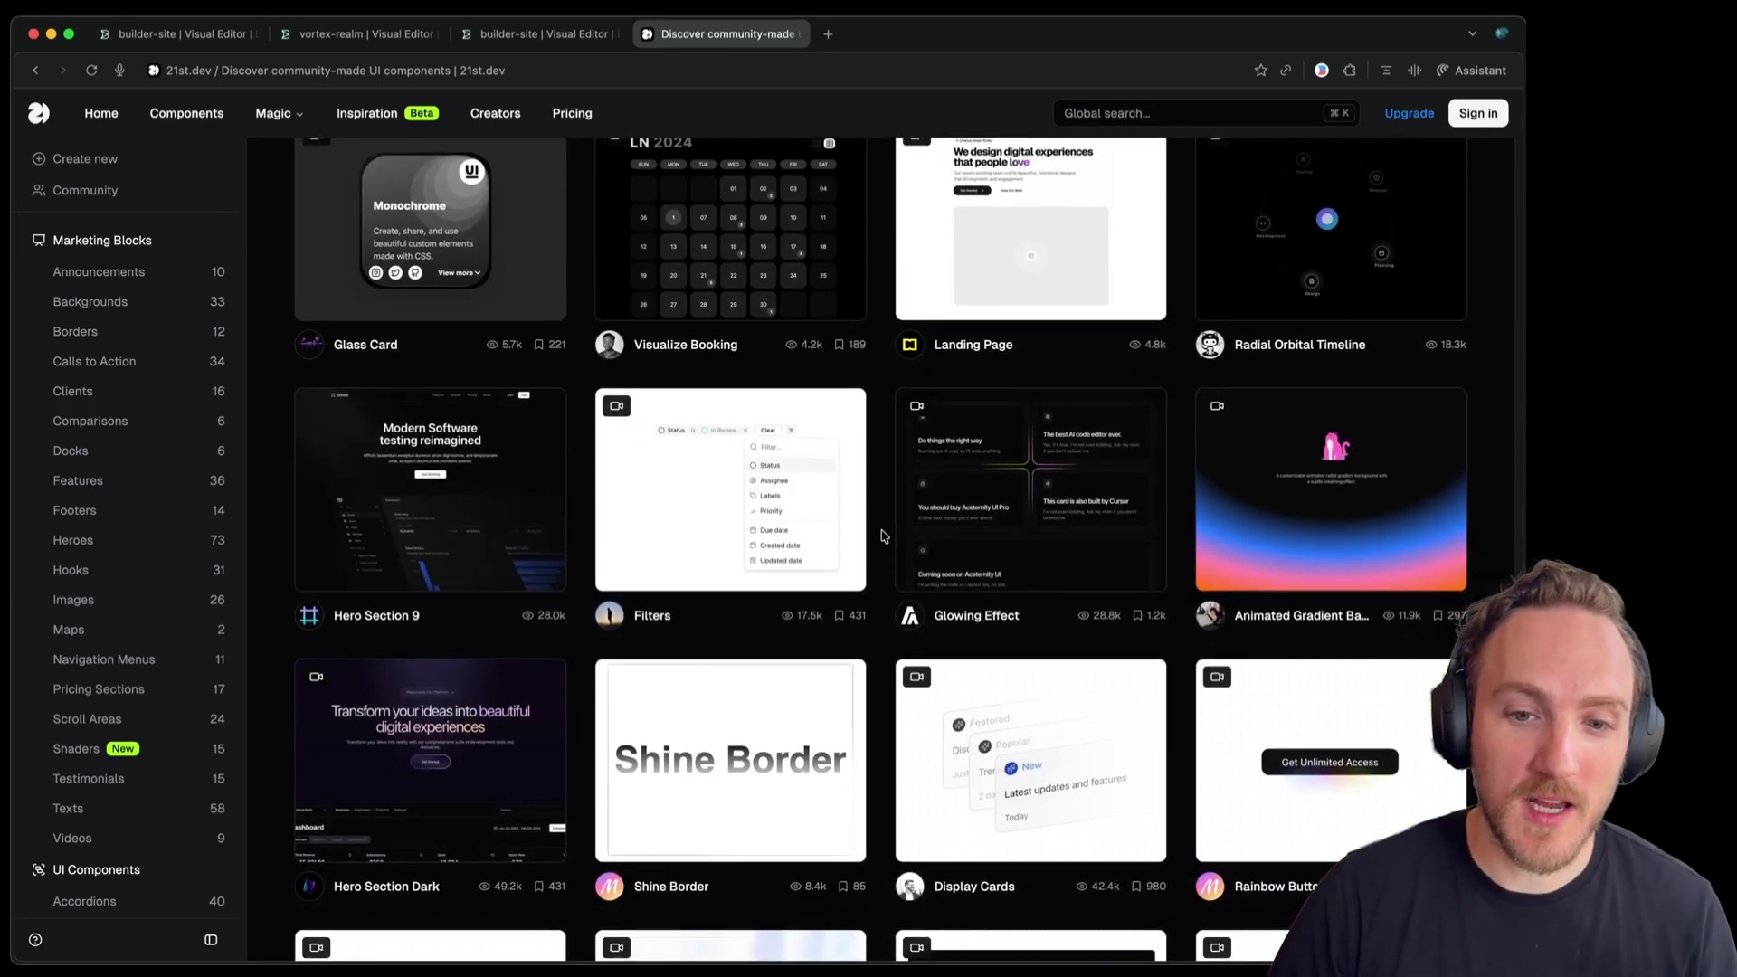
scroll(884, 535, "down", 2)
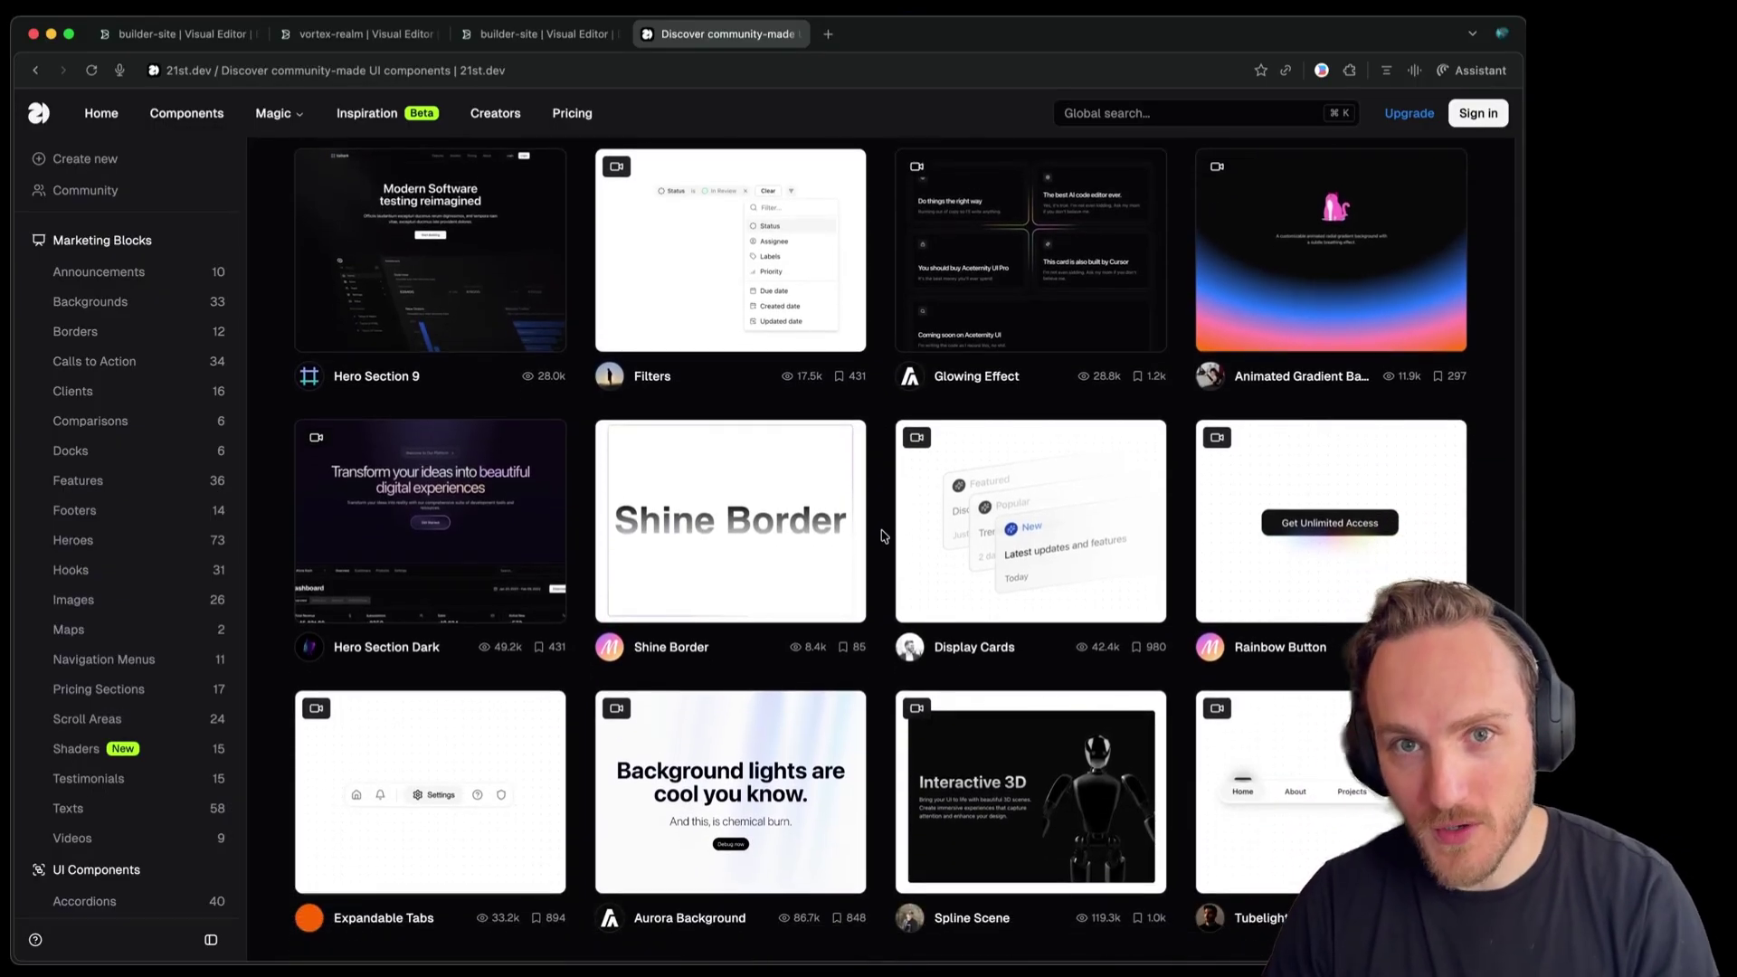
Copy the Prismatic Burst background's JavaScript code from React Bits, then return to builder-site
key("ctrl+Tab")
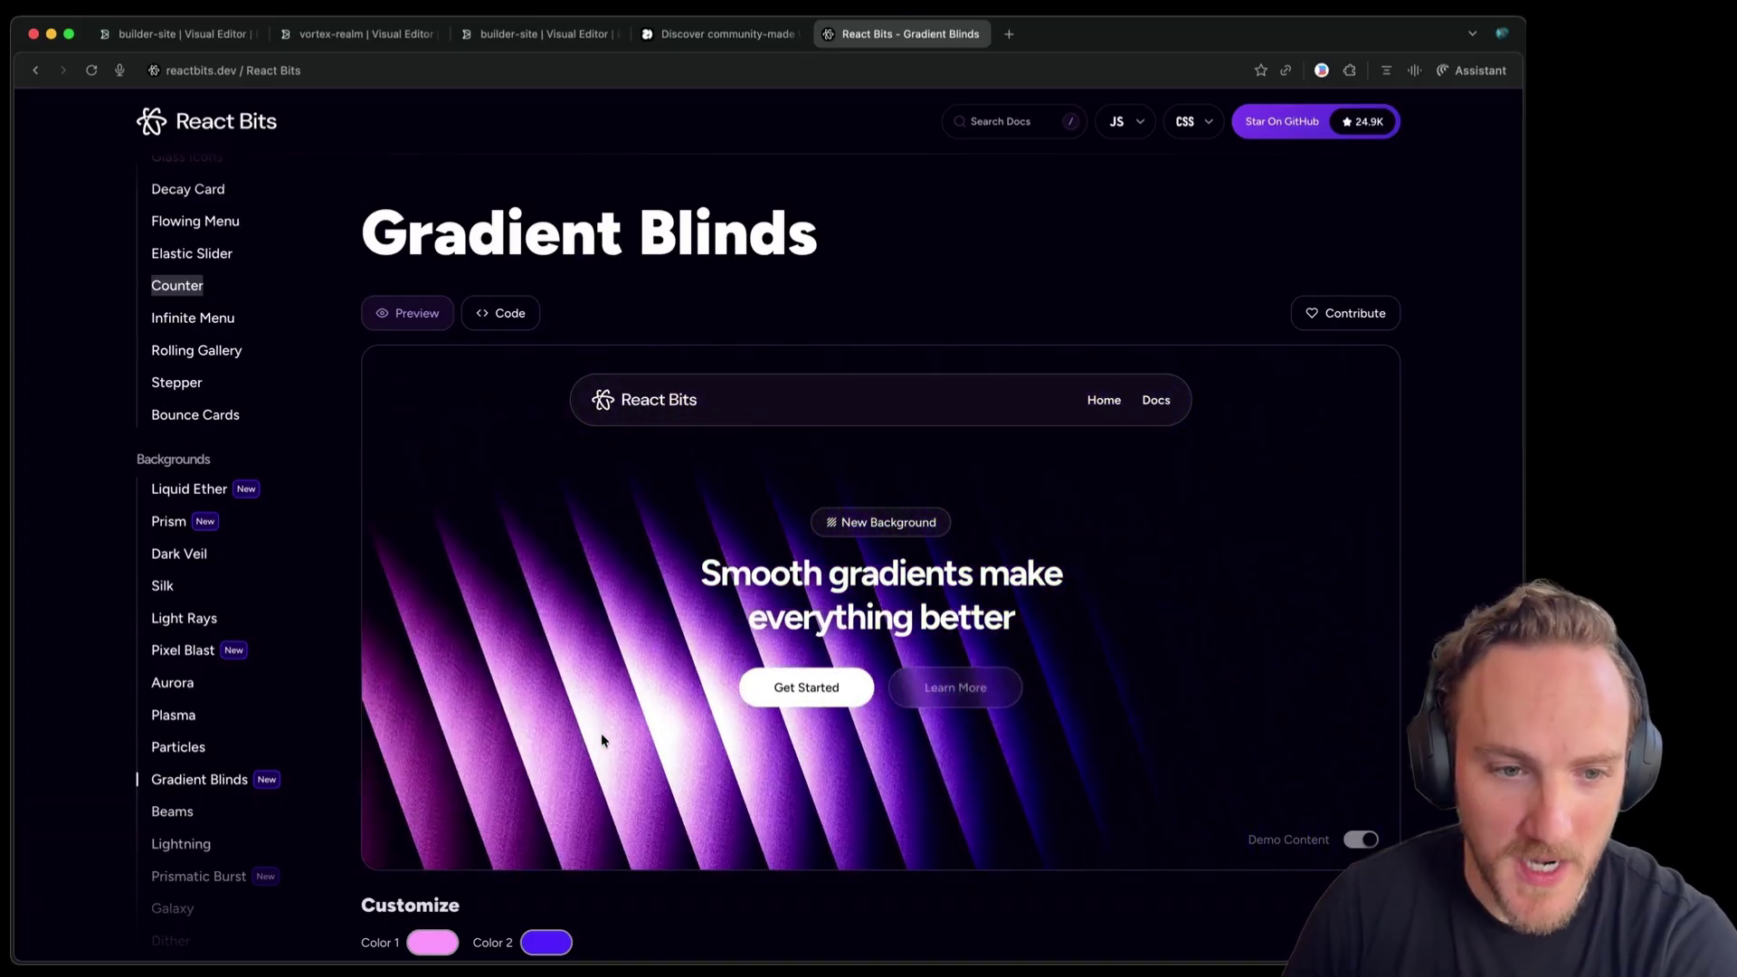
left_click(203, 876)
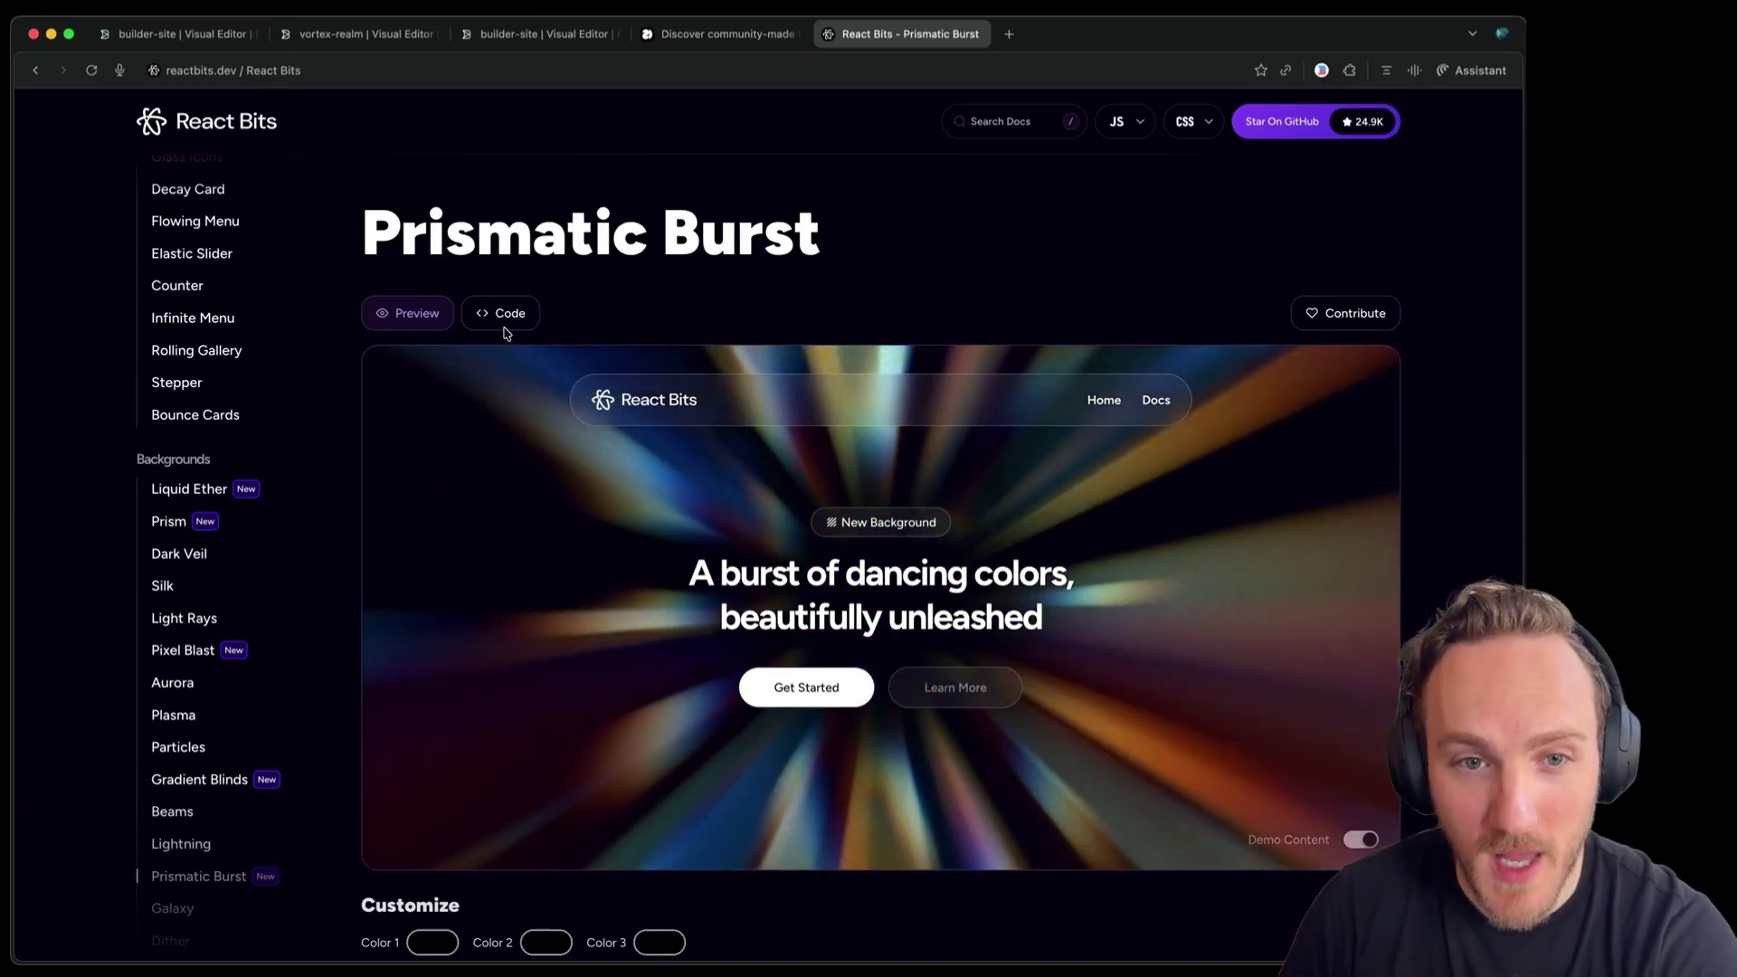
left_click(501, 313)
scroll(922, 672, "down", 2)
scroll(921, 671, "down", 5)
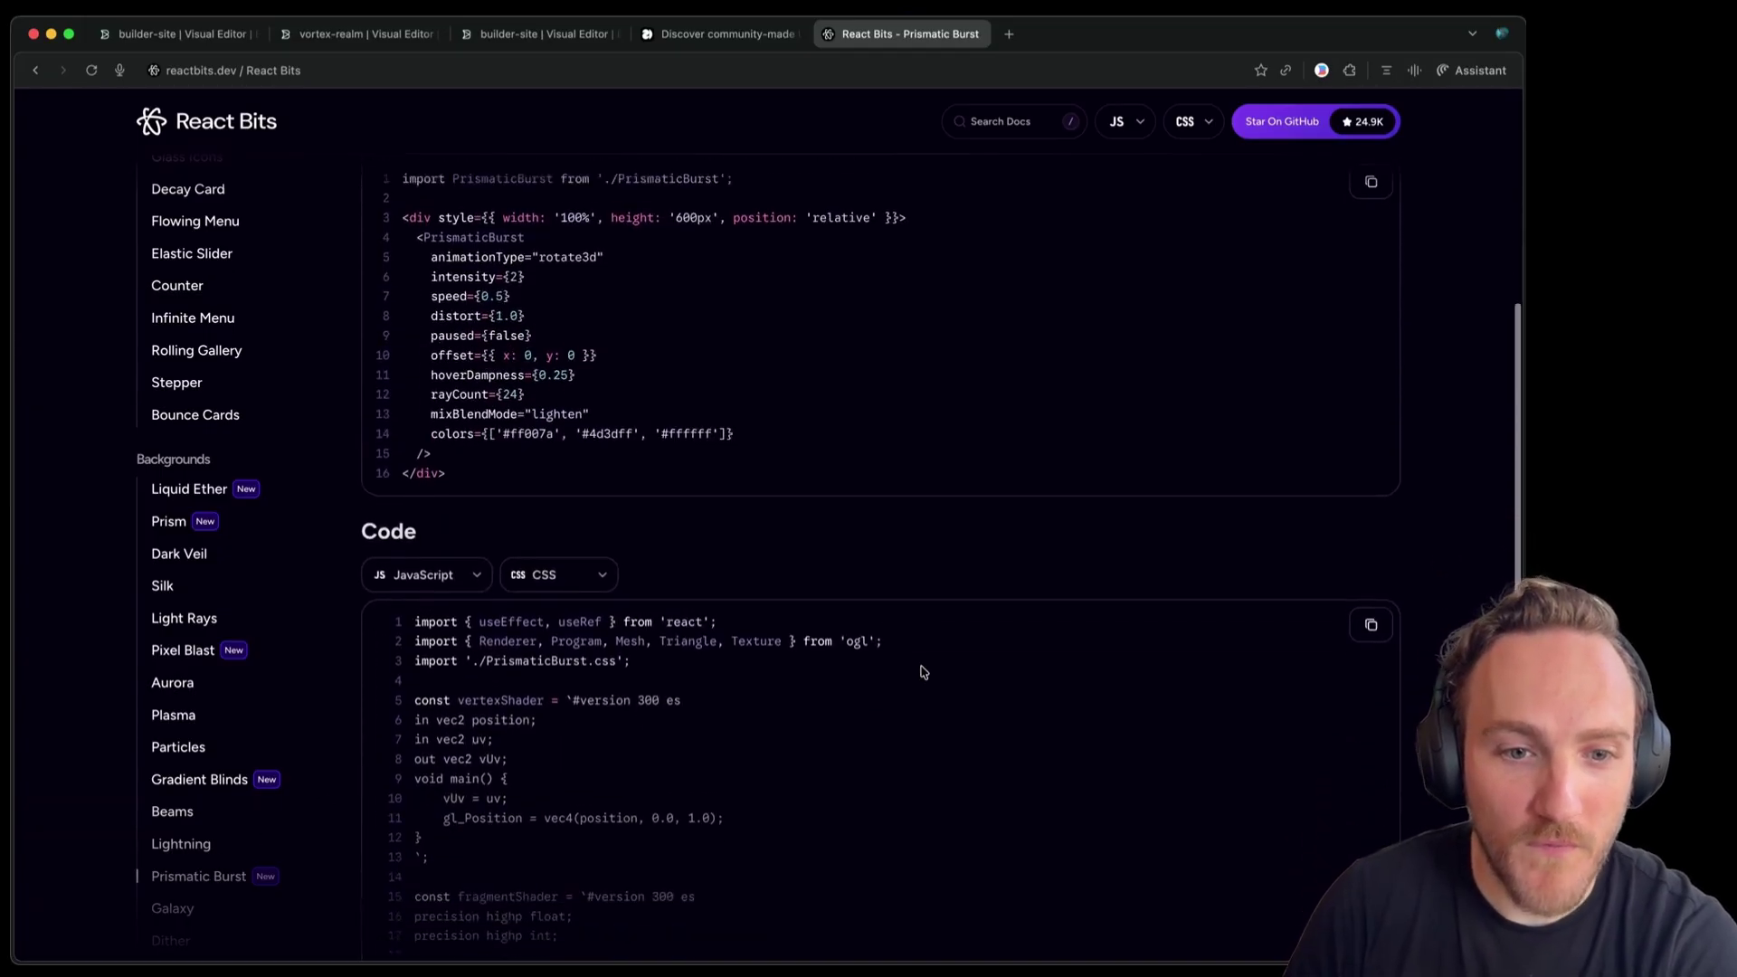
left_click(1371, 407)
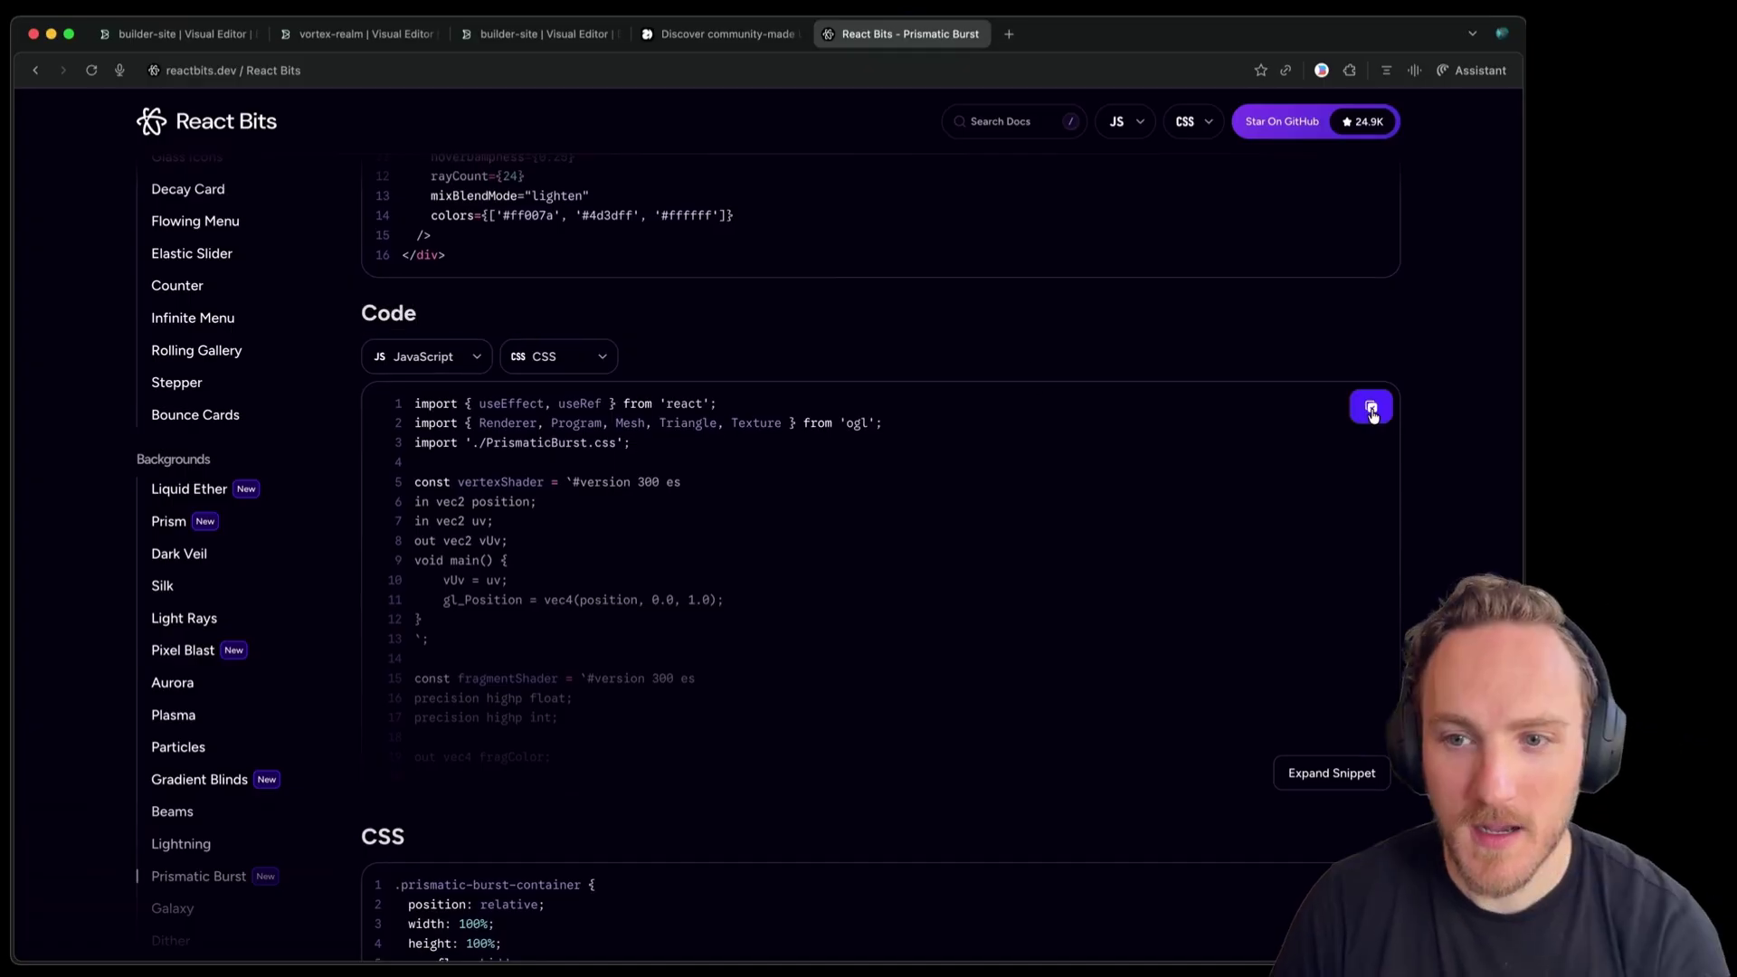
left_click(177, 33)
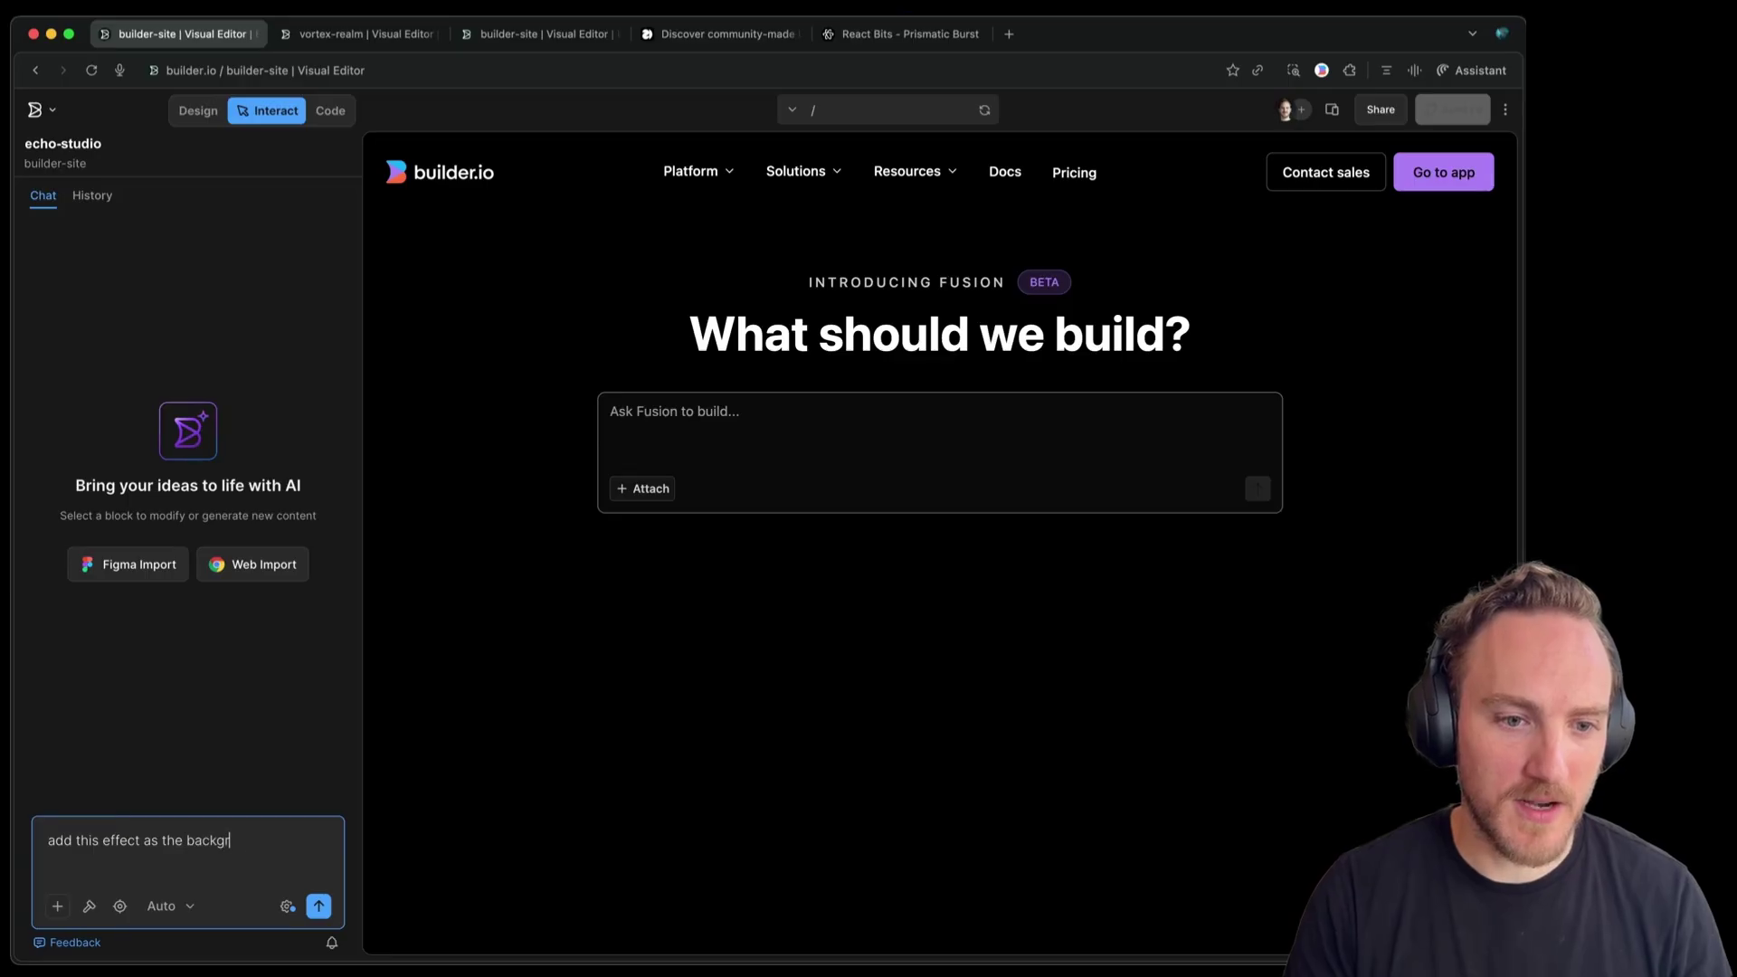
Send Fusion 'add this effect as the background' with the pasted Prismatic Burst code
type("ound")
key("super+v")
key("Return")
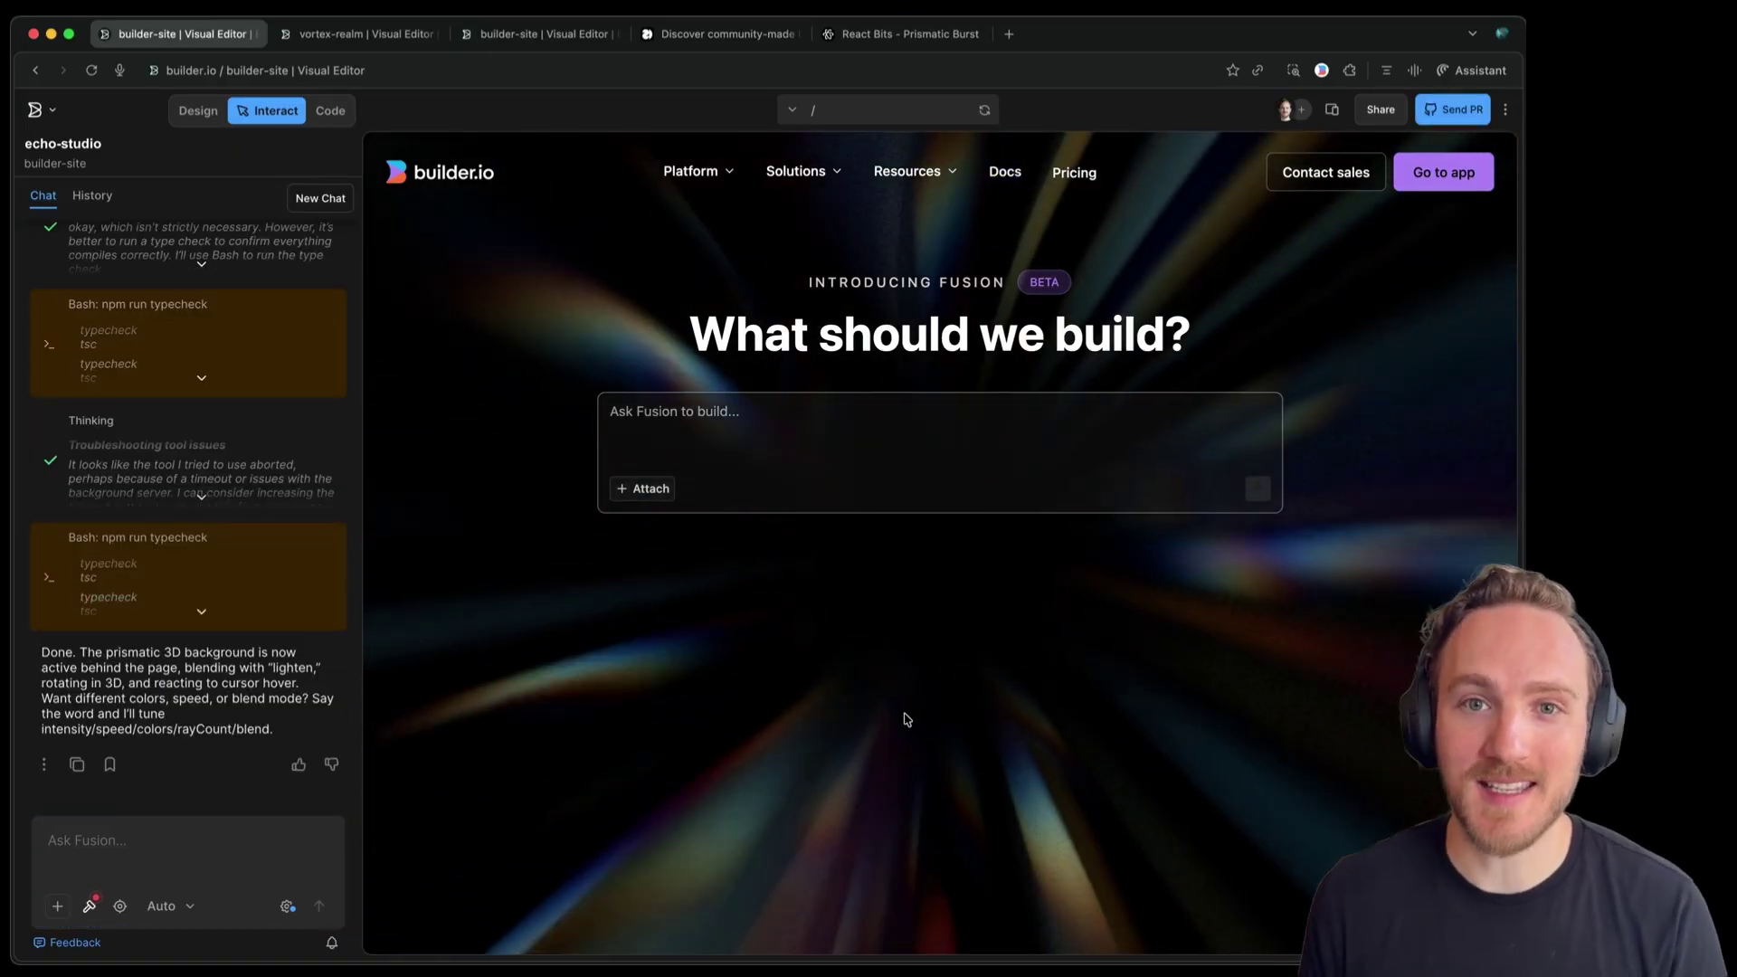
Ask Fusion to make the Prismatic Burst background purple like the brand buttons
left_click(102, 833)
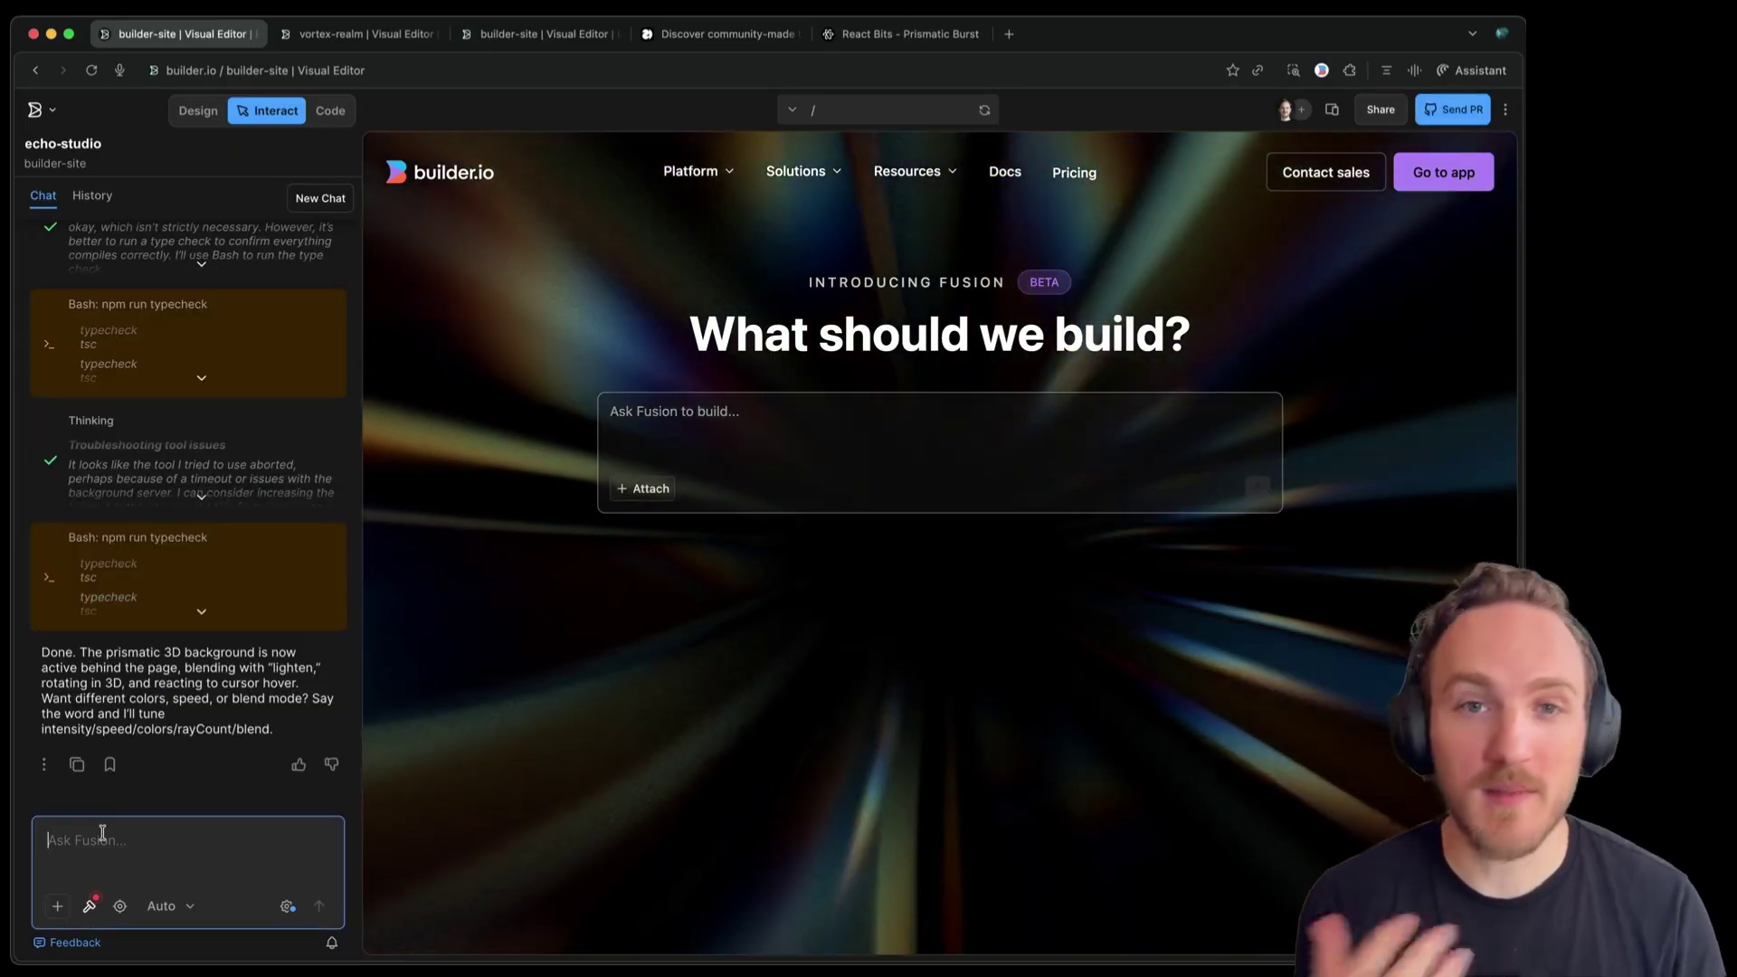
key("ctrl+v")
key("Return")
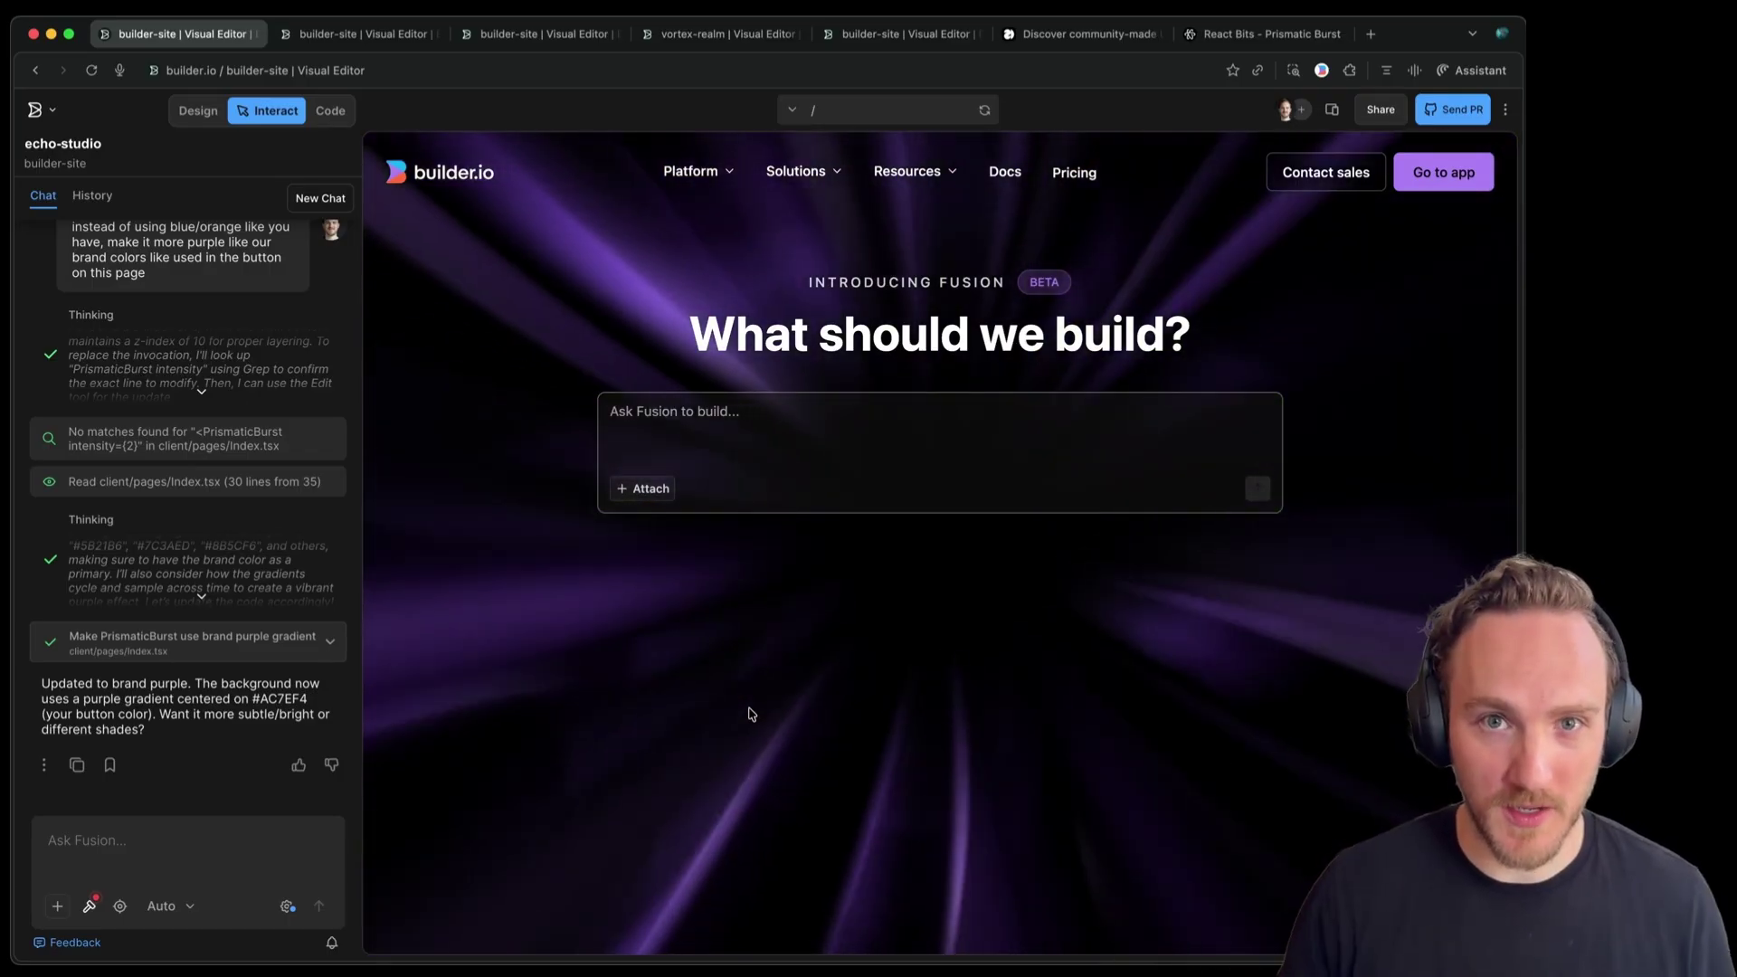
Switch to the cosmos-zone project with its purple Liquid Ether background, then check another project
left_click(331, 34)
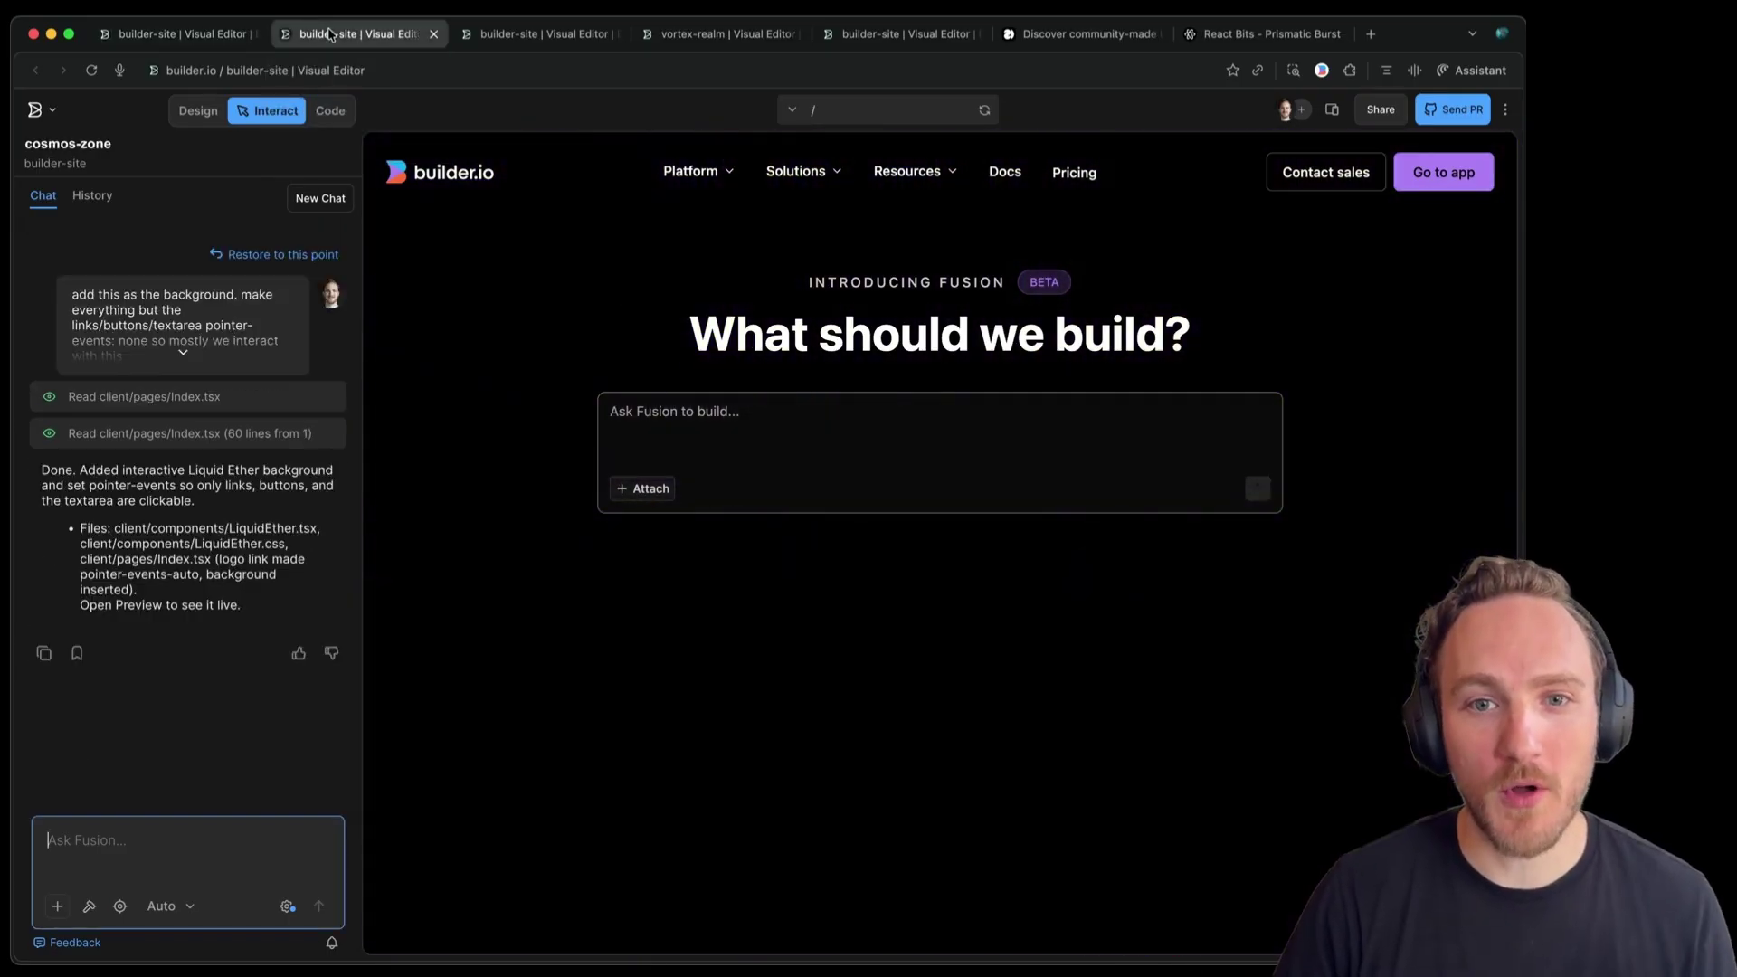
left_click(505, 41)
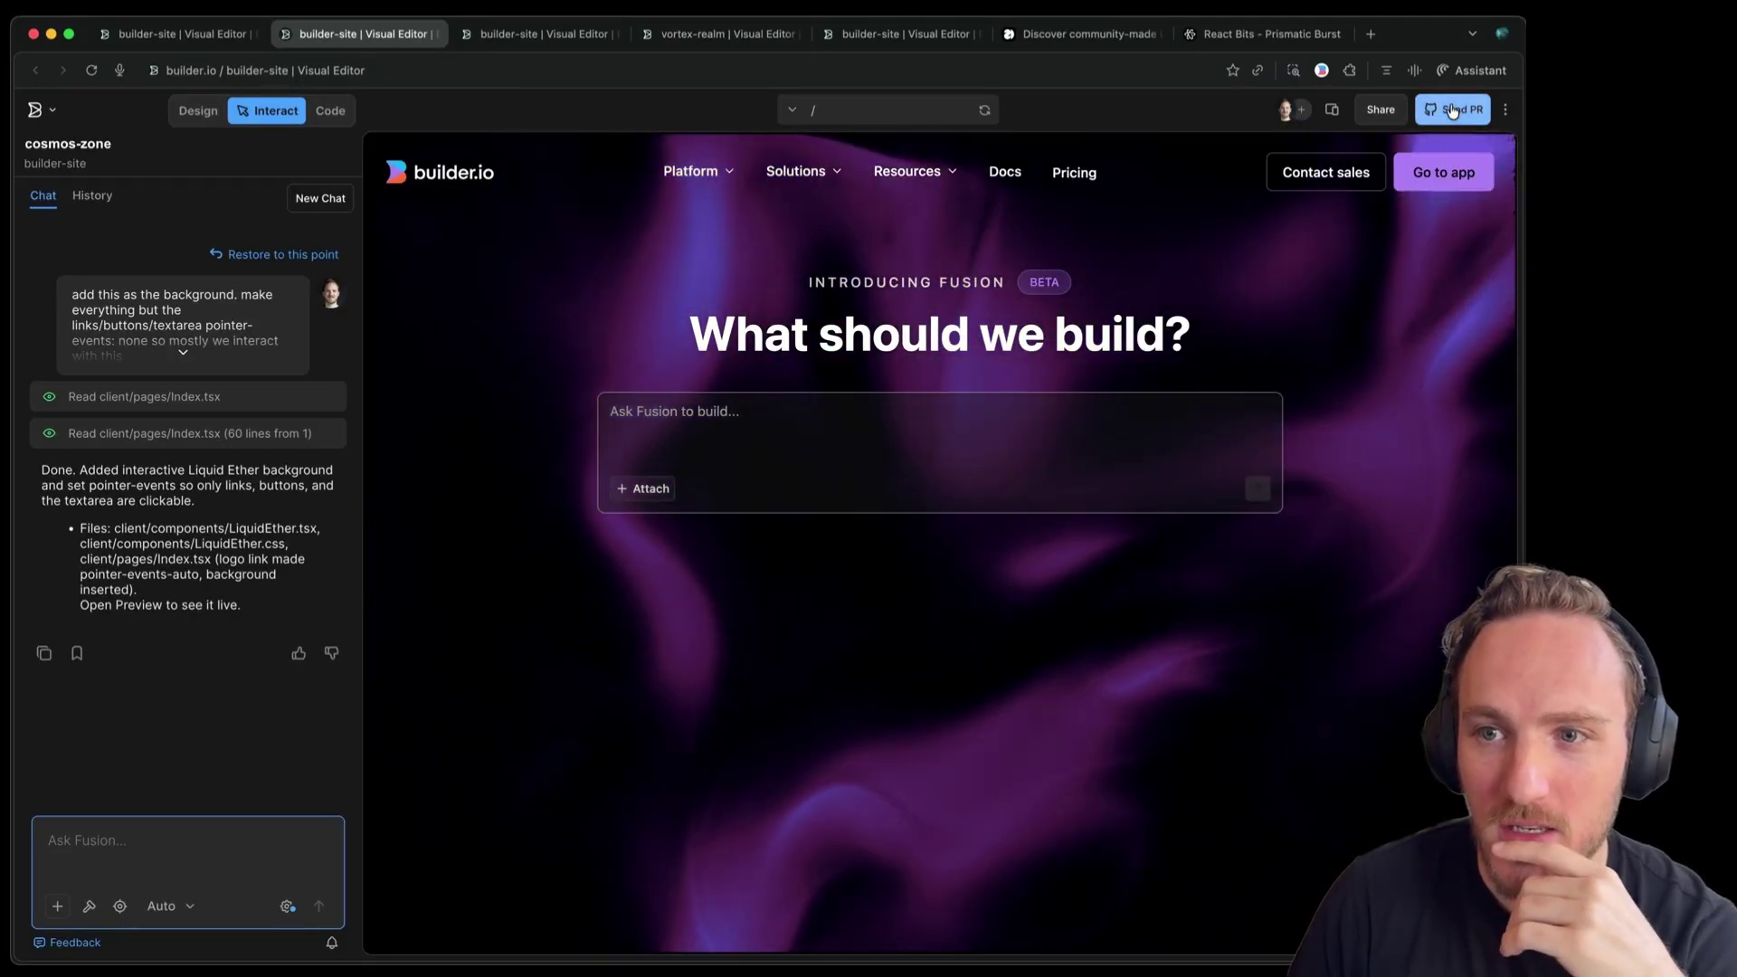
Open the Liquid Ether pull request's changed files and comment asking the Builder.io bot to move the code to a new file
left_click(1450, 109)
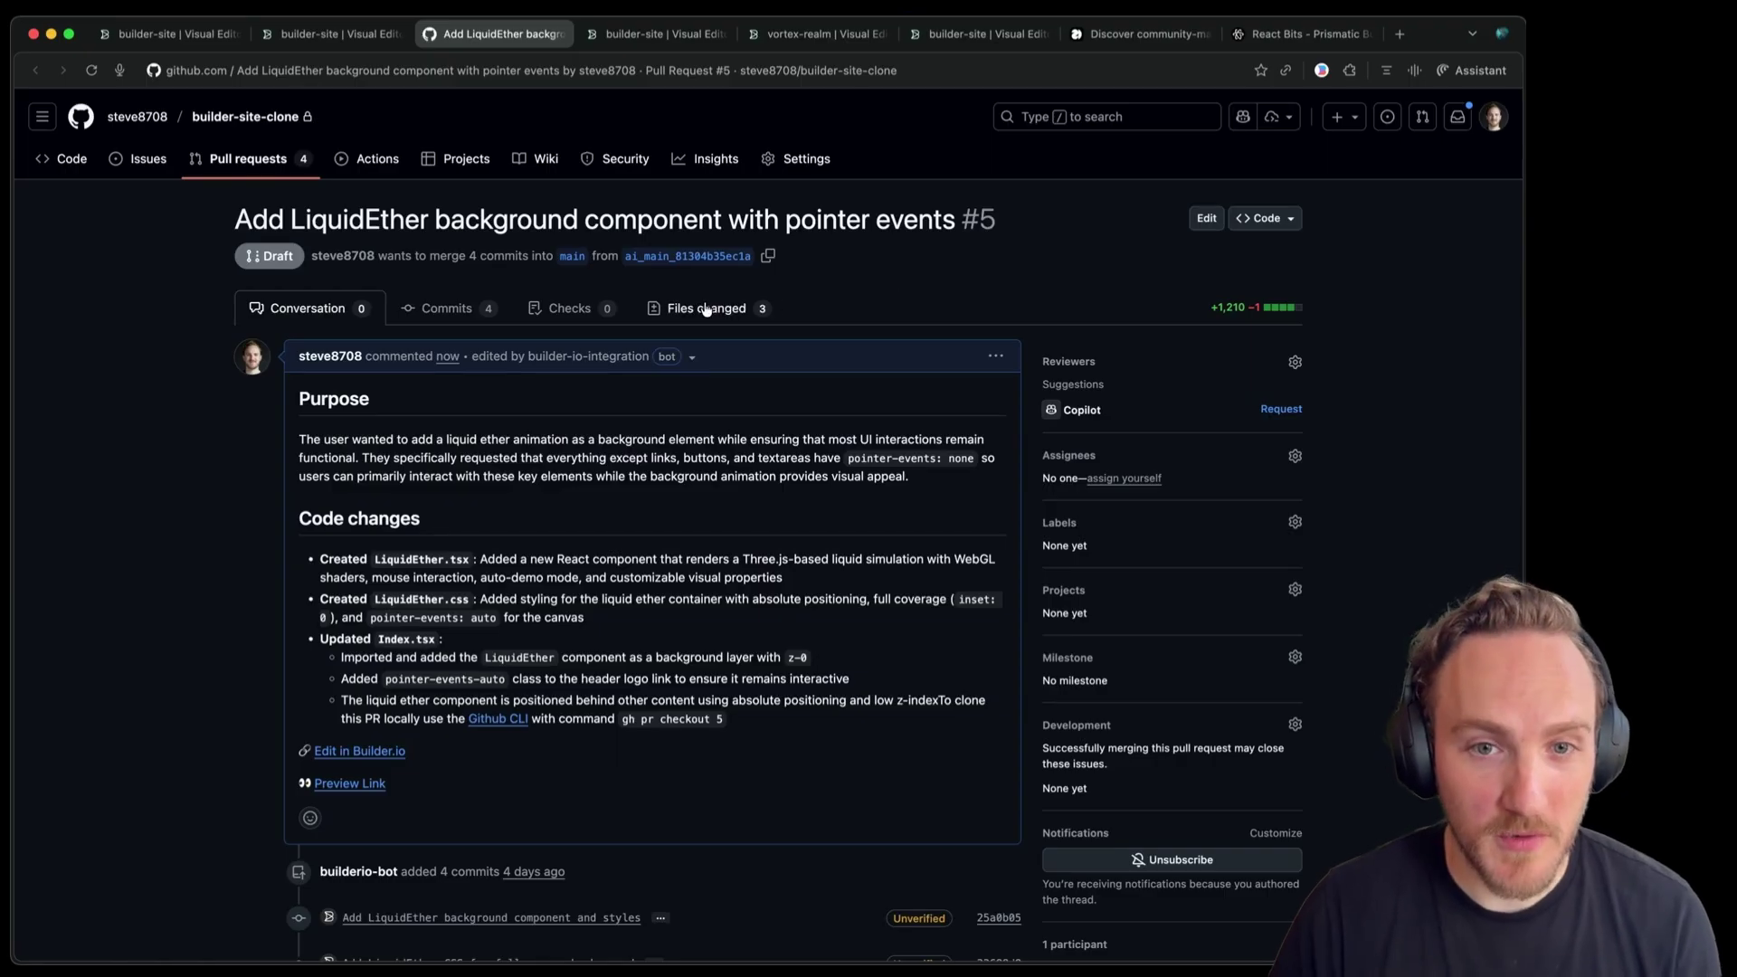
left_click(706, 310)
left_click(952, 414)
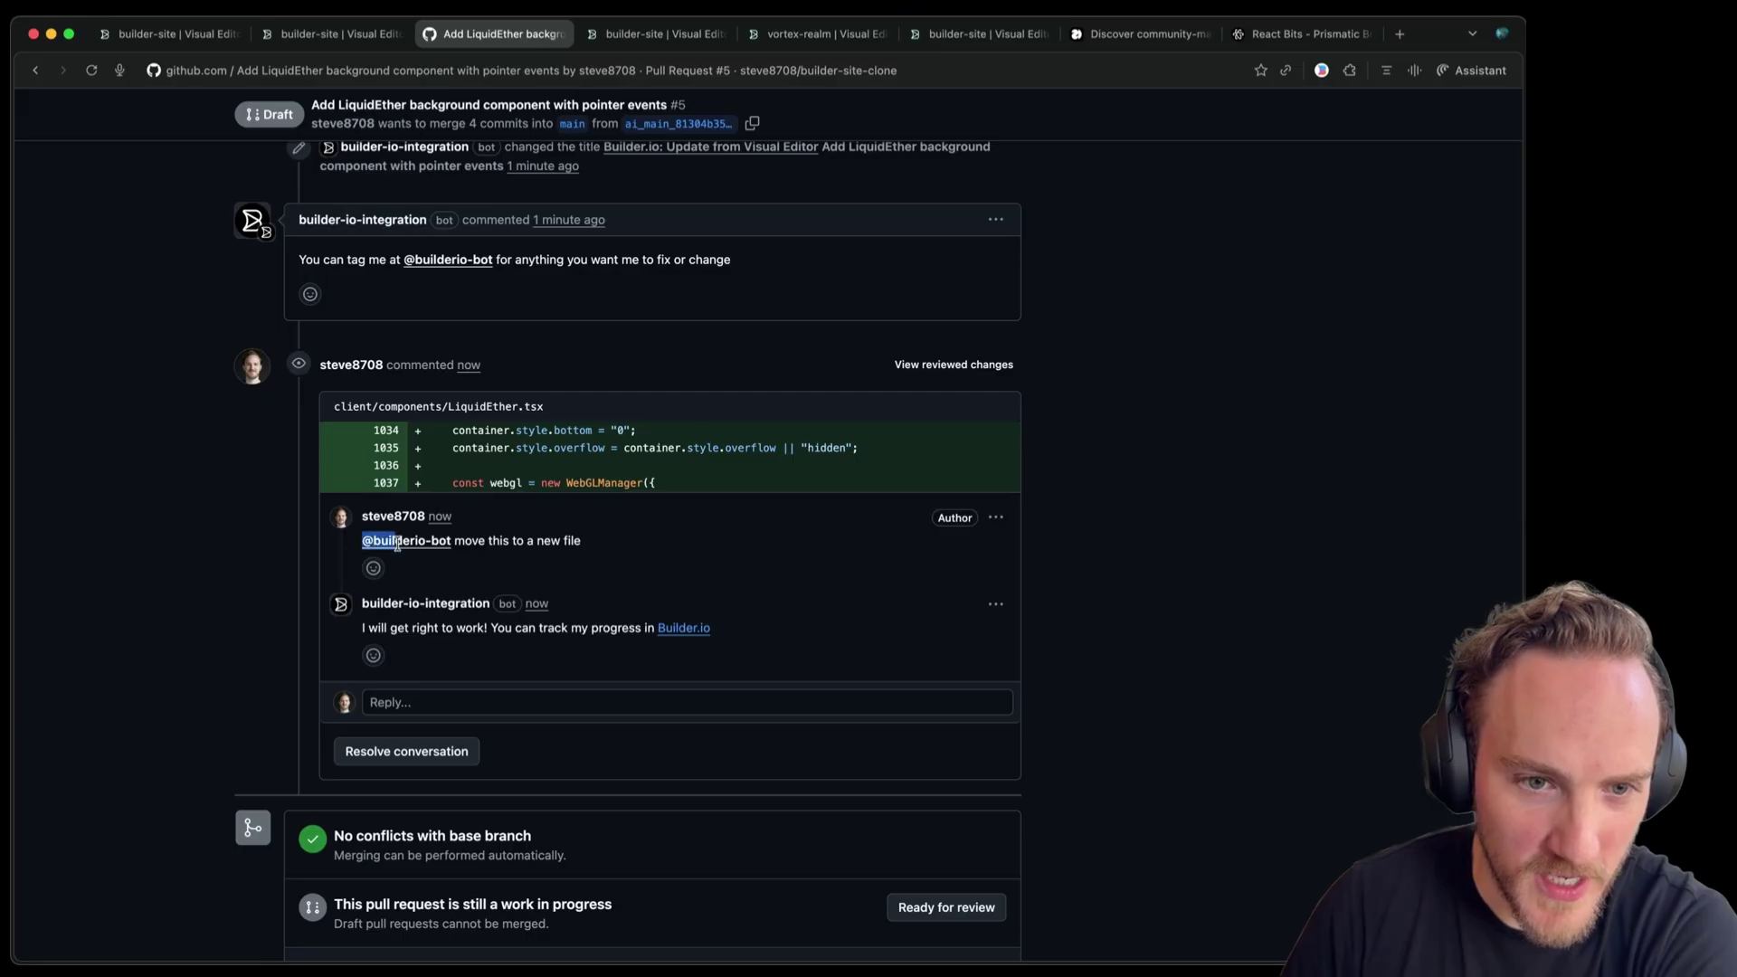
left_click(786, 643)
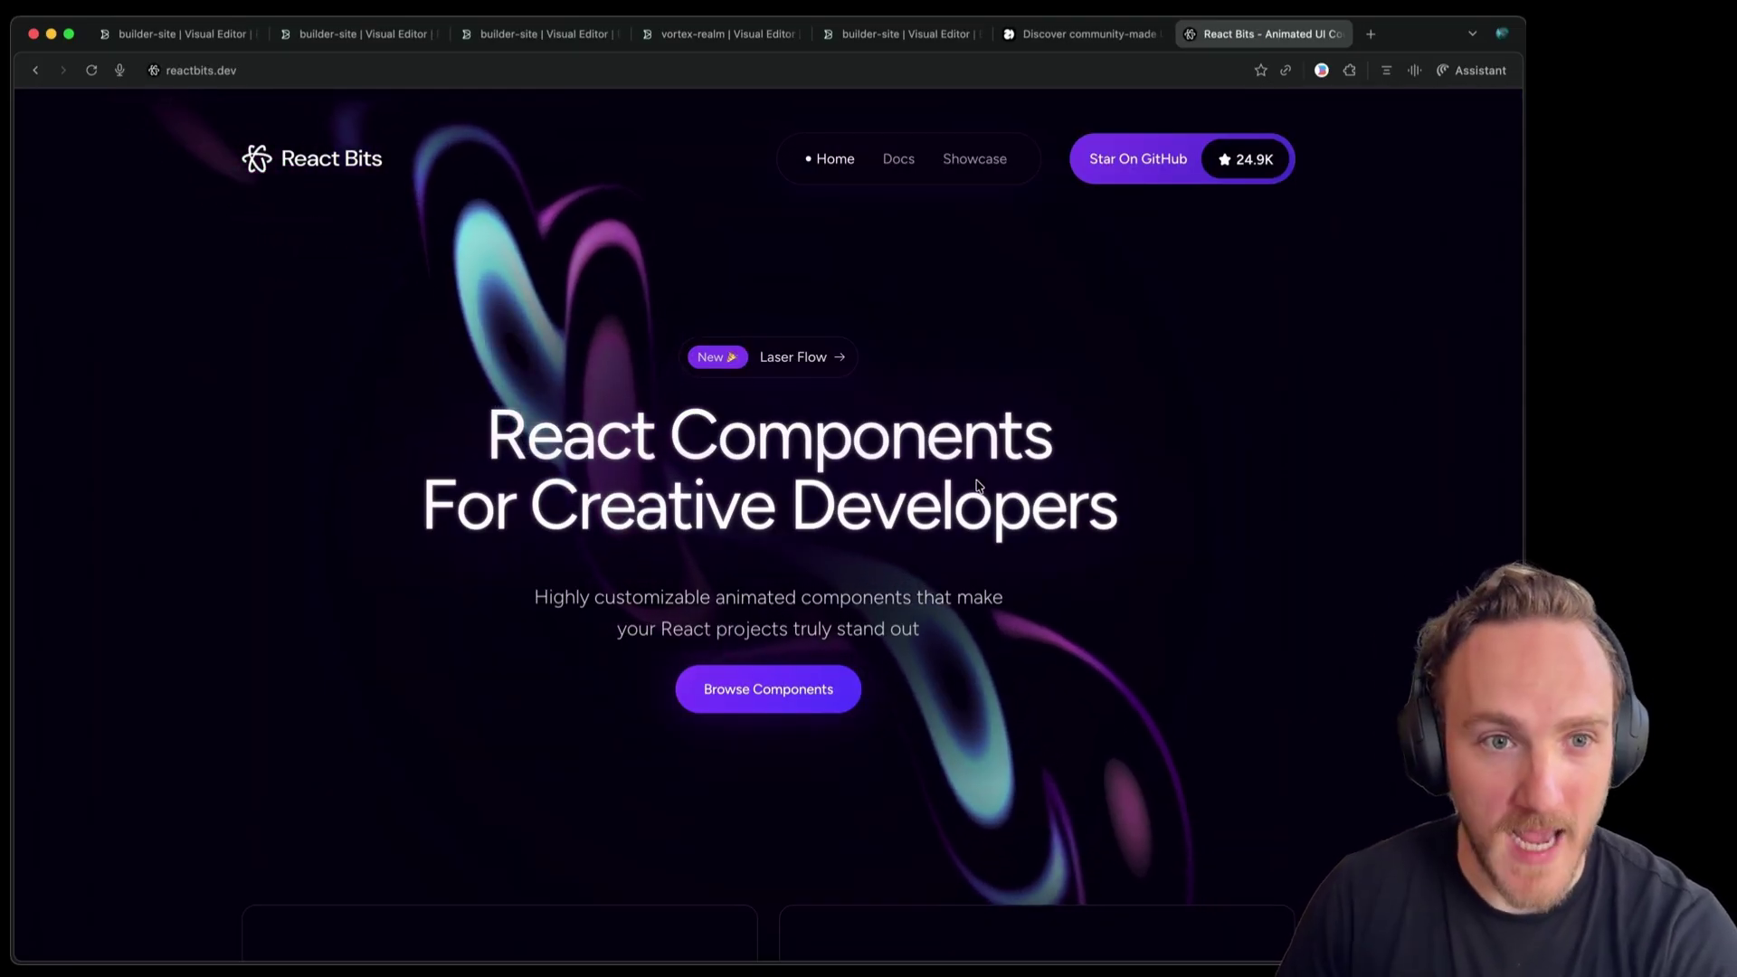
Return to the 21st.dev component gallery and scroll down through it for inspiration
key("ctrl+shift+Tab")
scroll(911, 604, "down", 6)
scroll(910, 605, "down", 6)
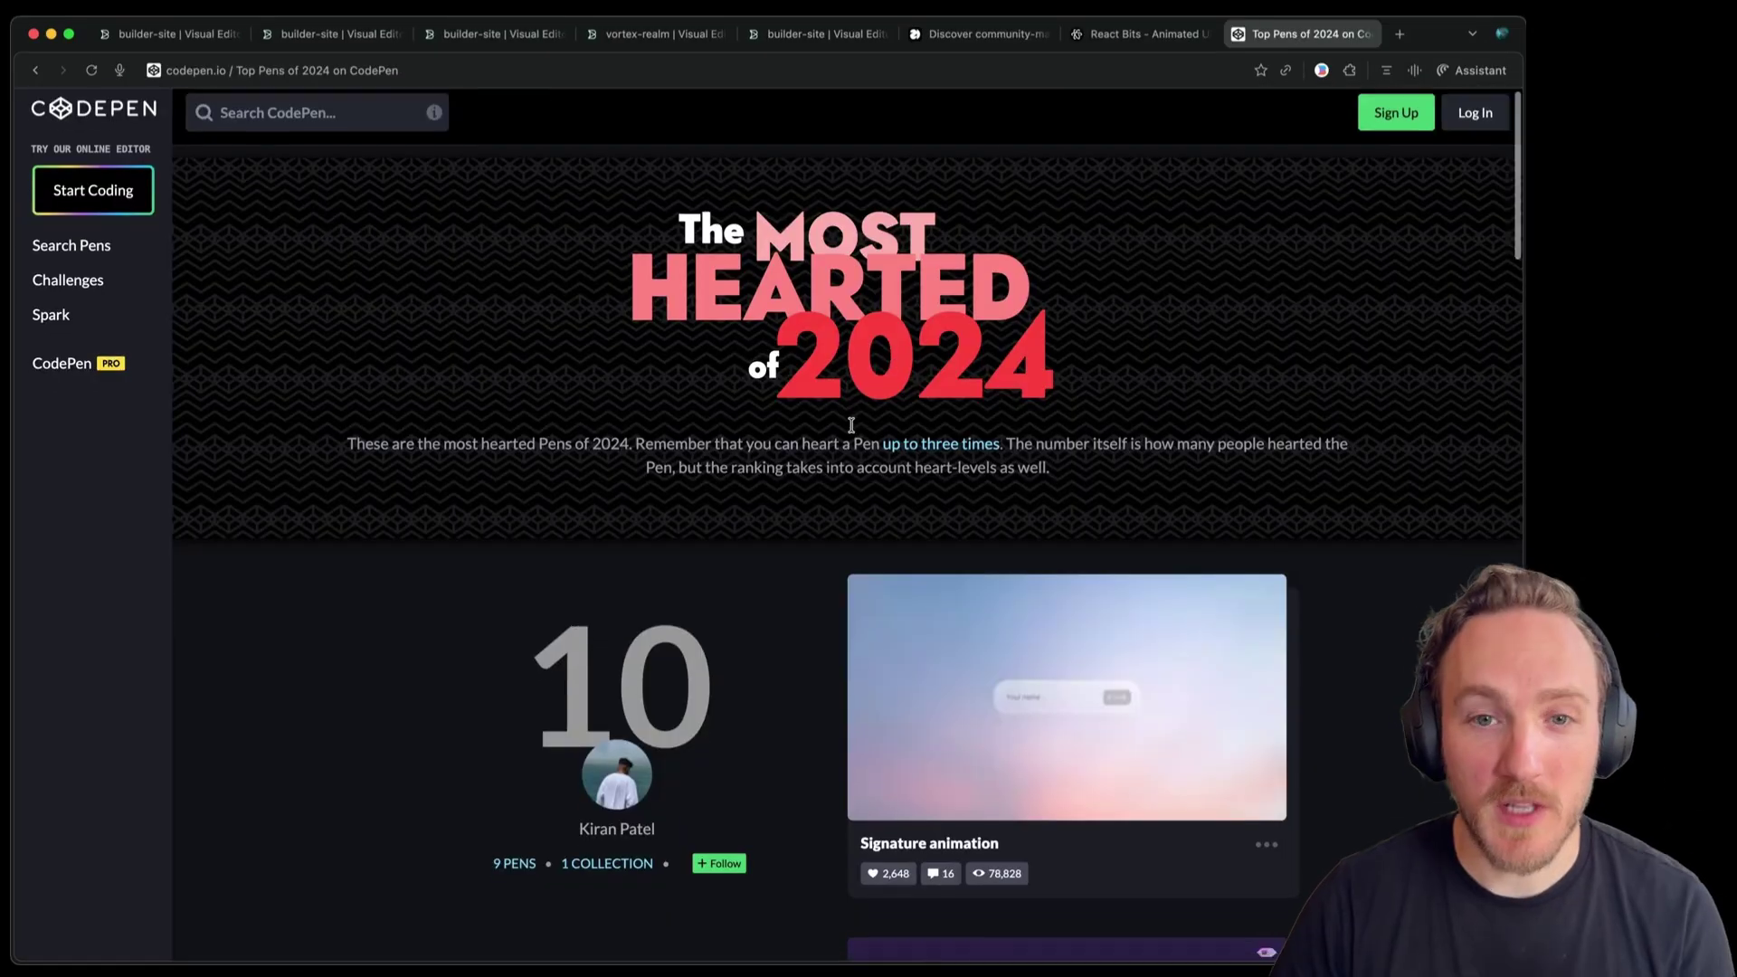
scroll(739, 526, "down", 3)
scroll(739, 526, "down", 6)
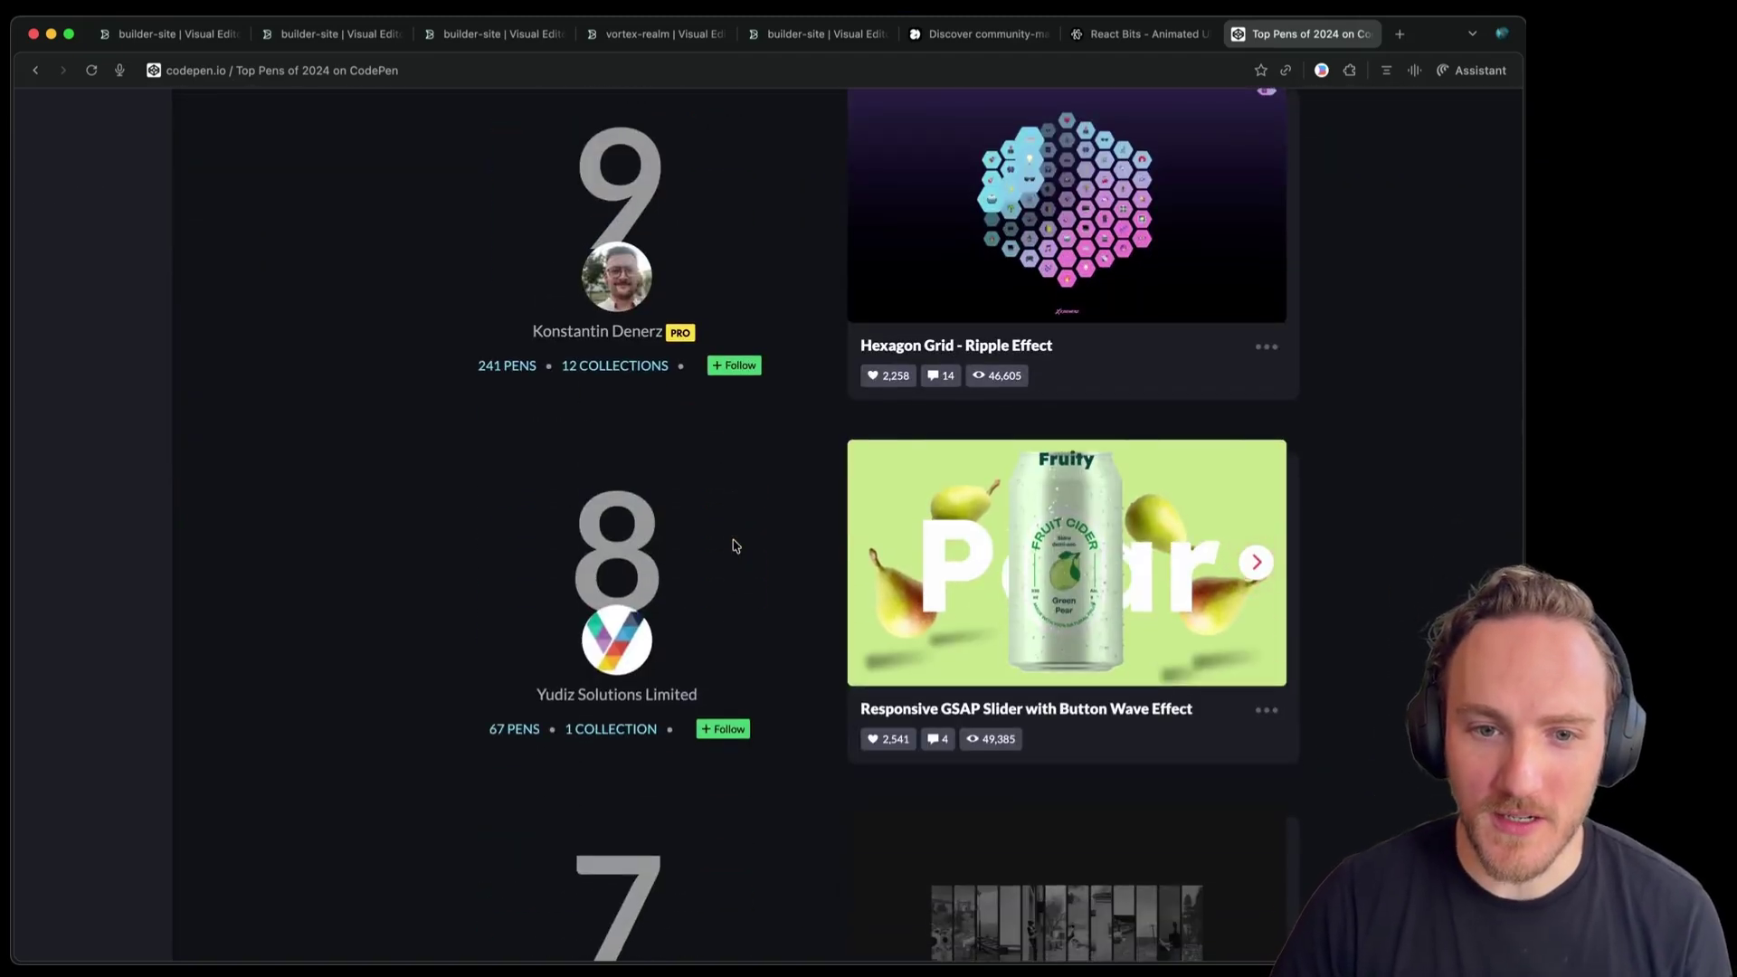
scroll(735, 545, "down", 10)
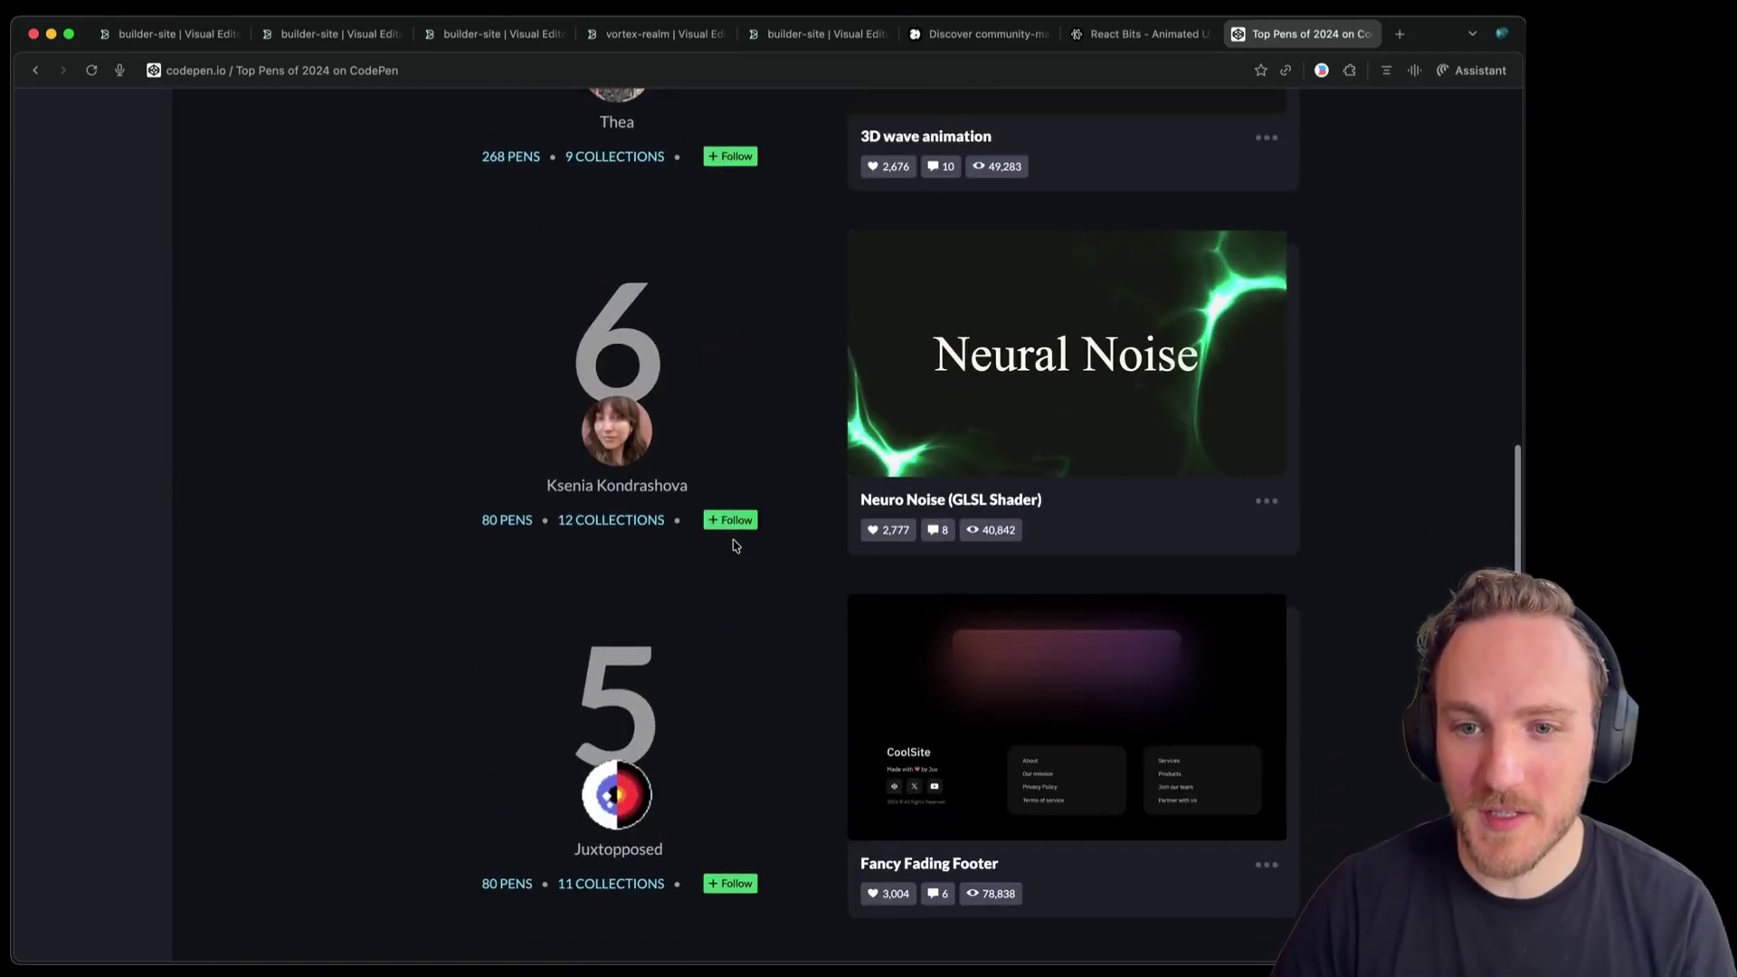
scroll(736, 544, "down", 6)
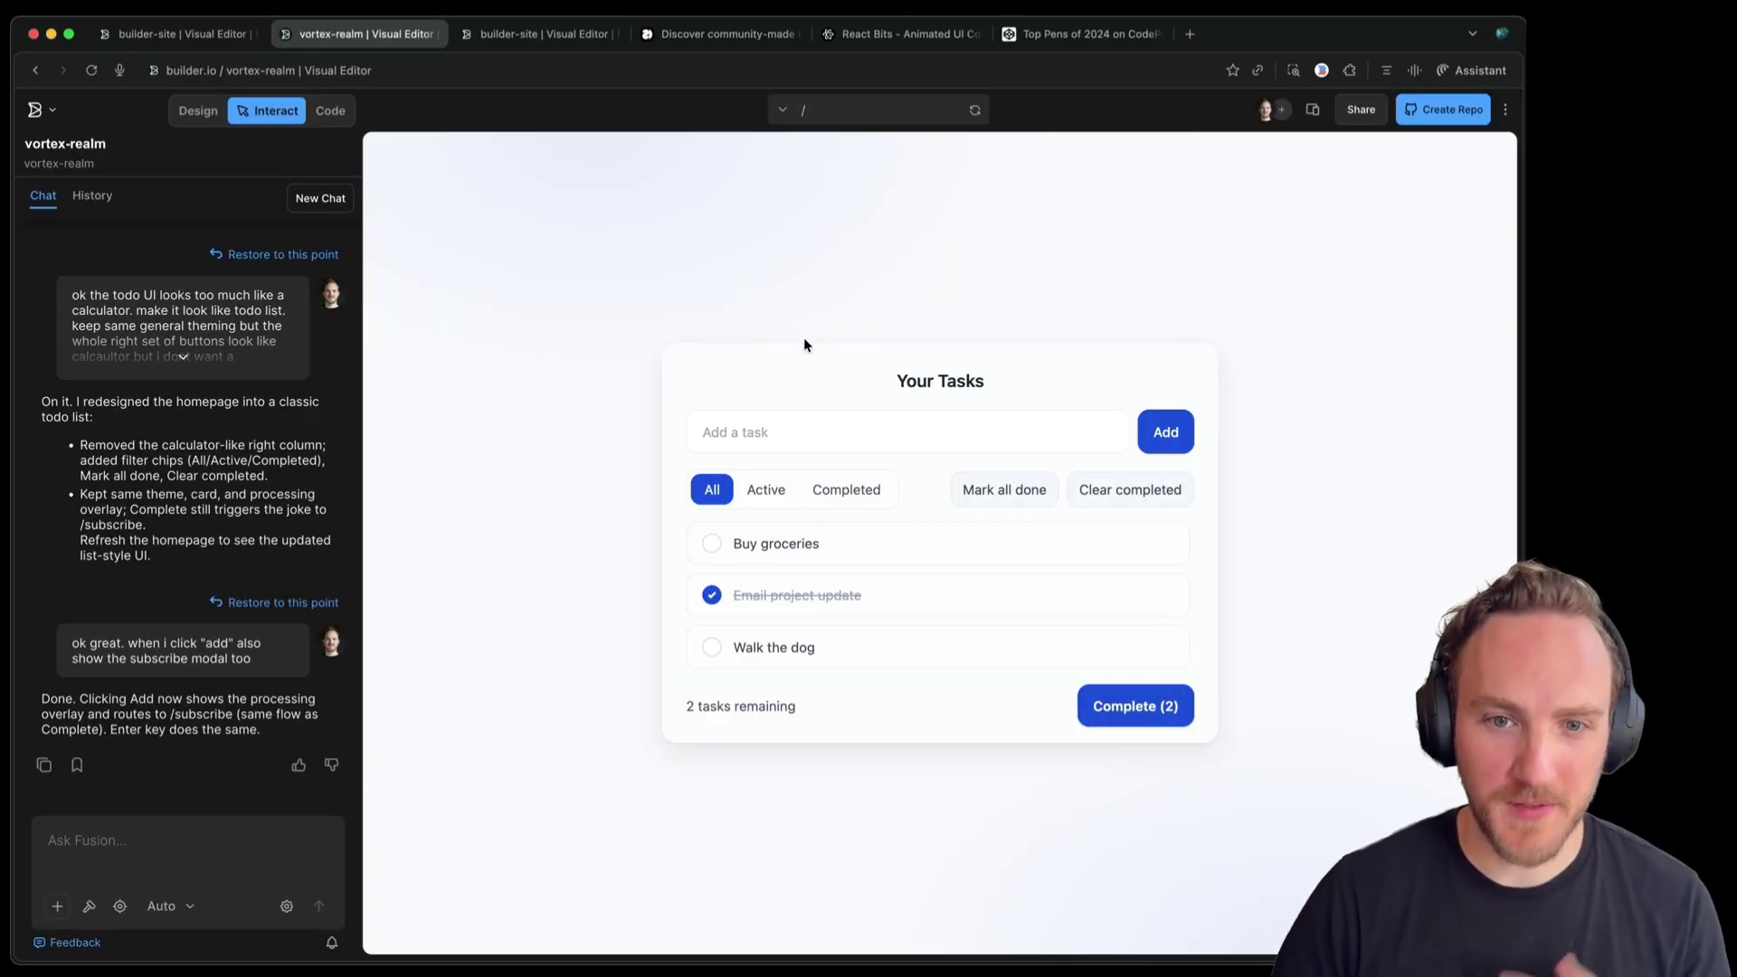
Put the cursor in the vortex-realm todo app's Add a task field
left_click(733, 432)
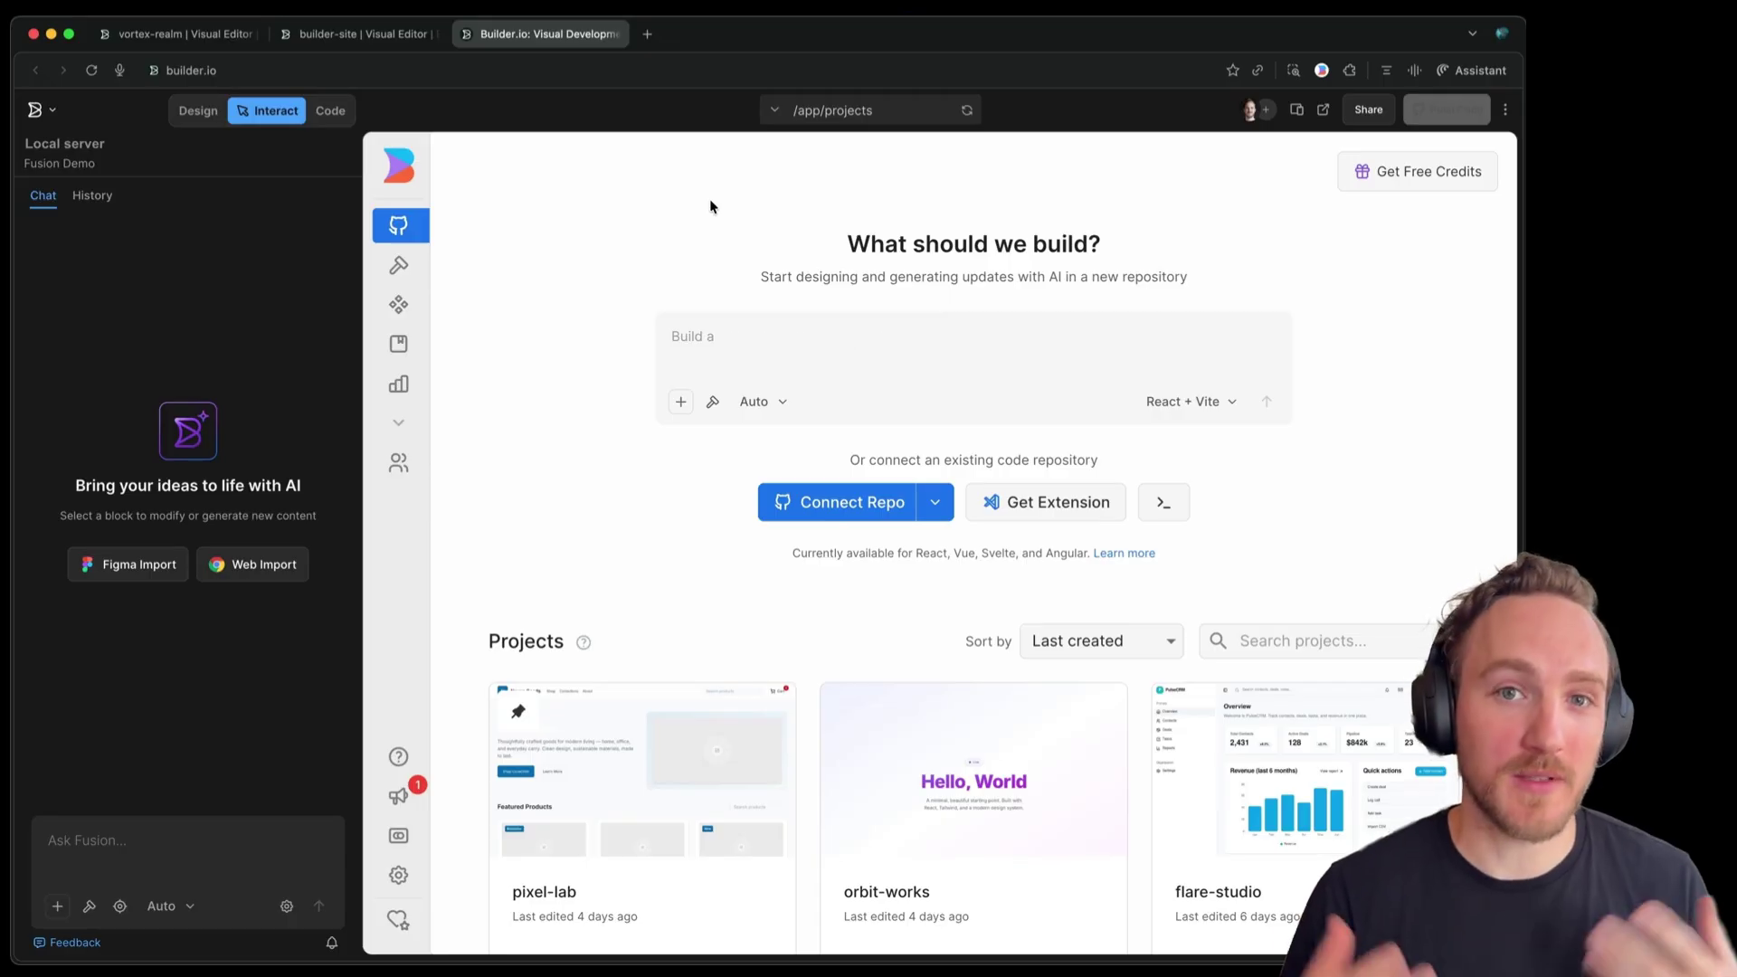
On the projects page, ask Fusion to 'add a new app-wide tab that is a social feed of what your team is building in Builder'
key("super+1")
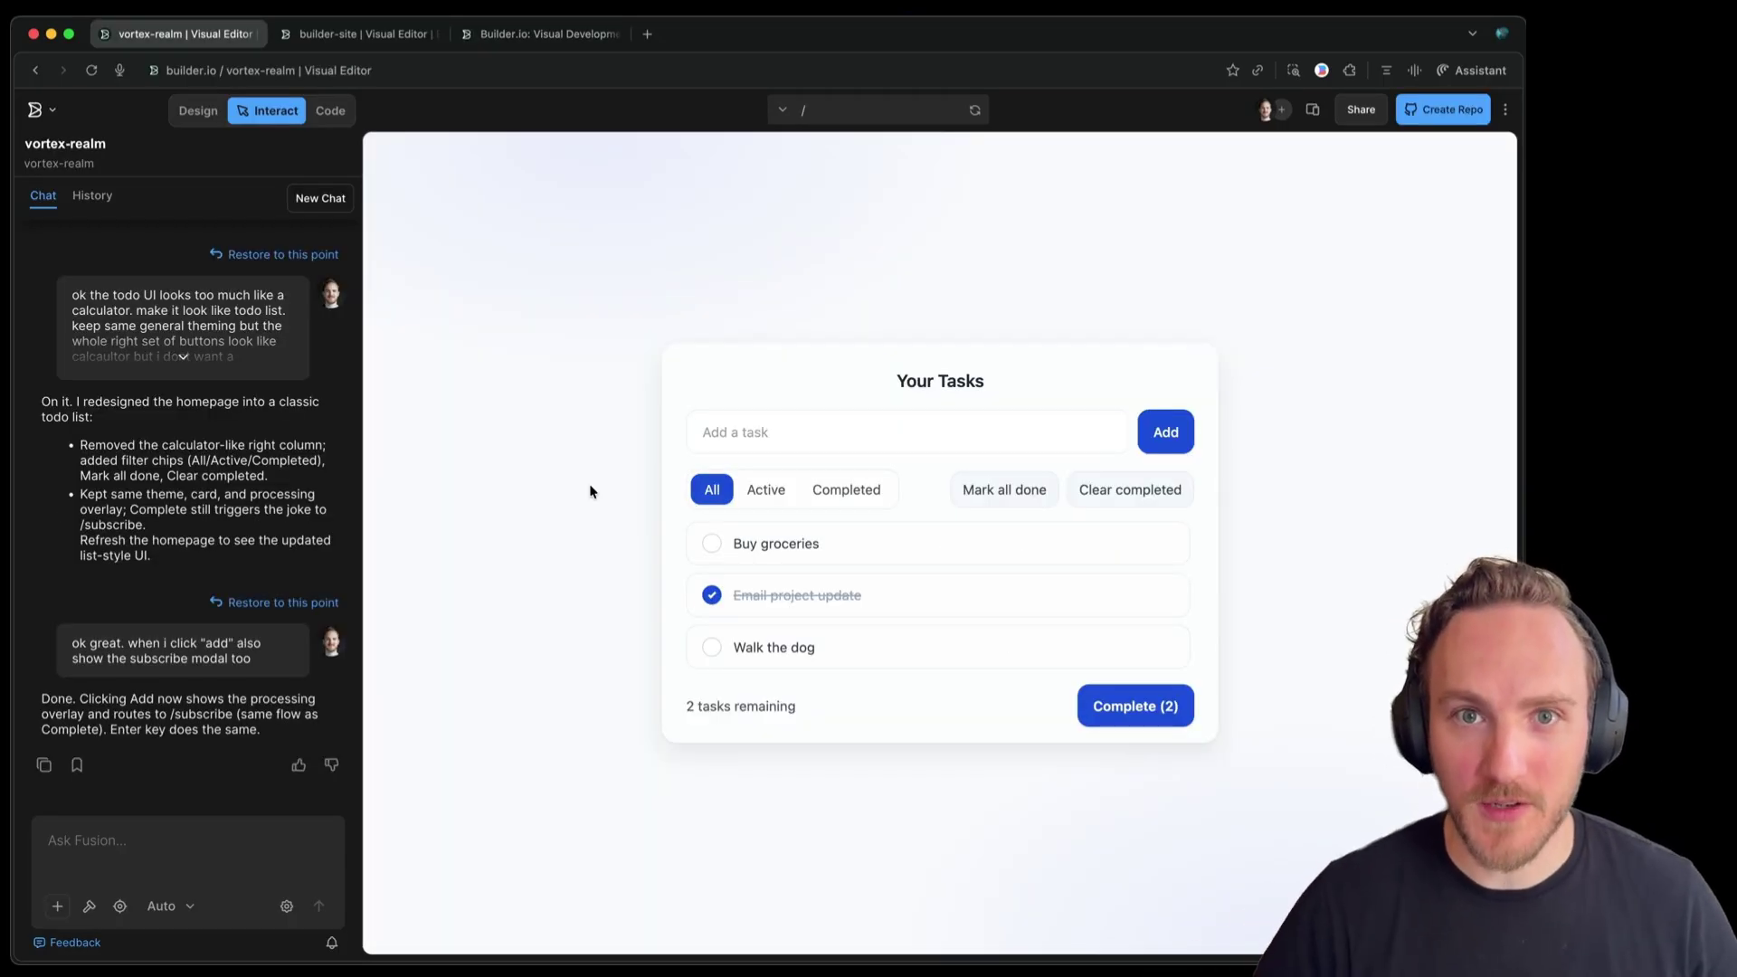
key("super+3")
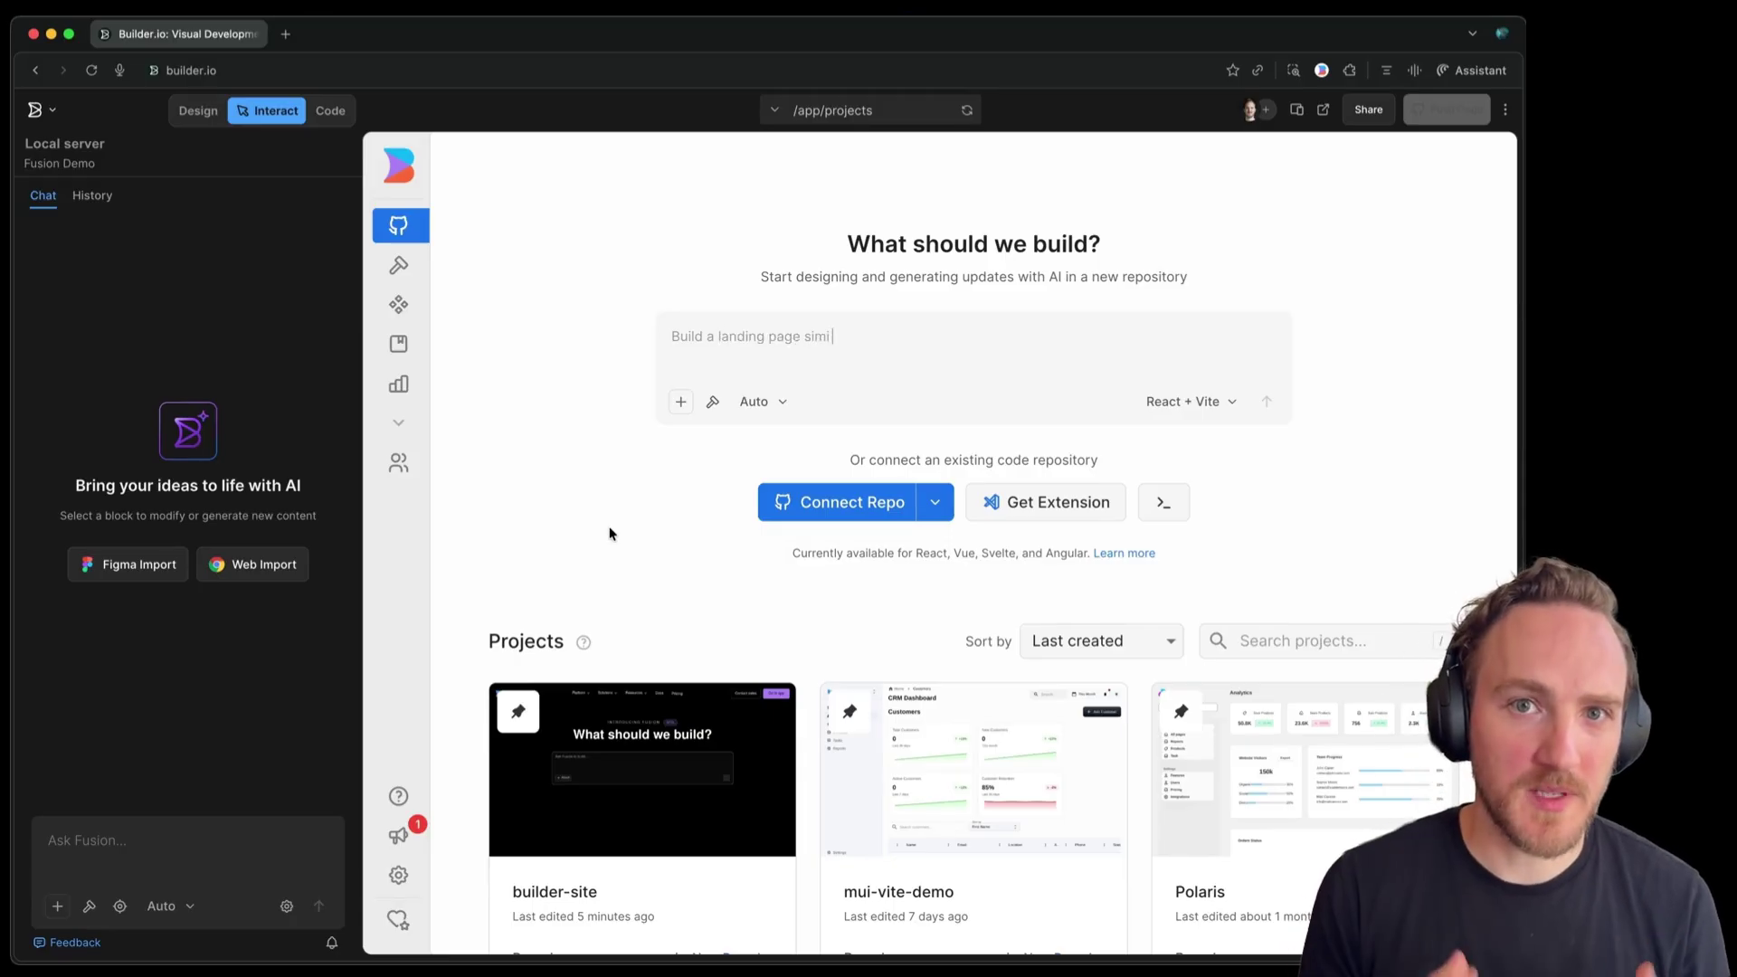
left_click(147, 833)
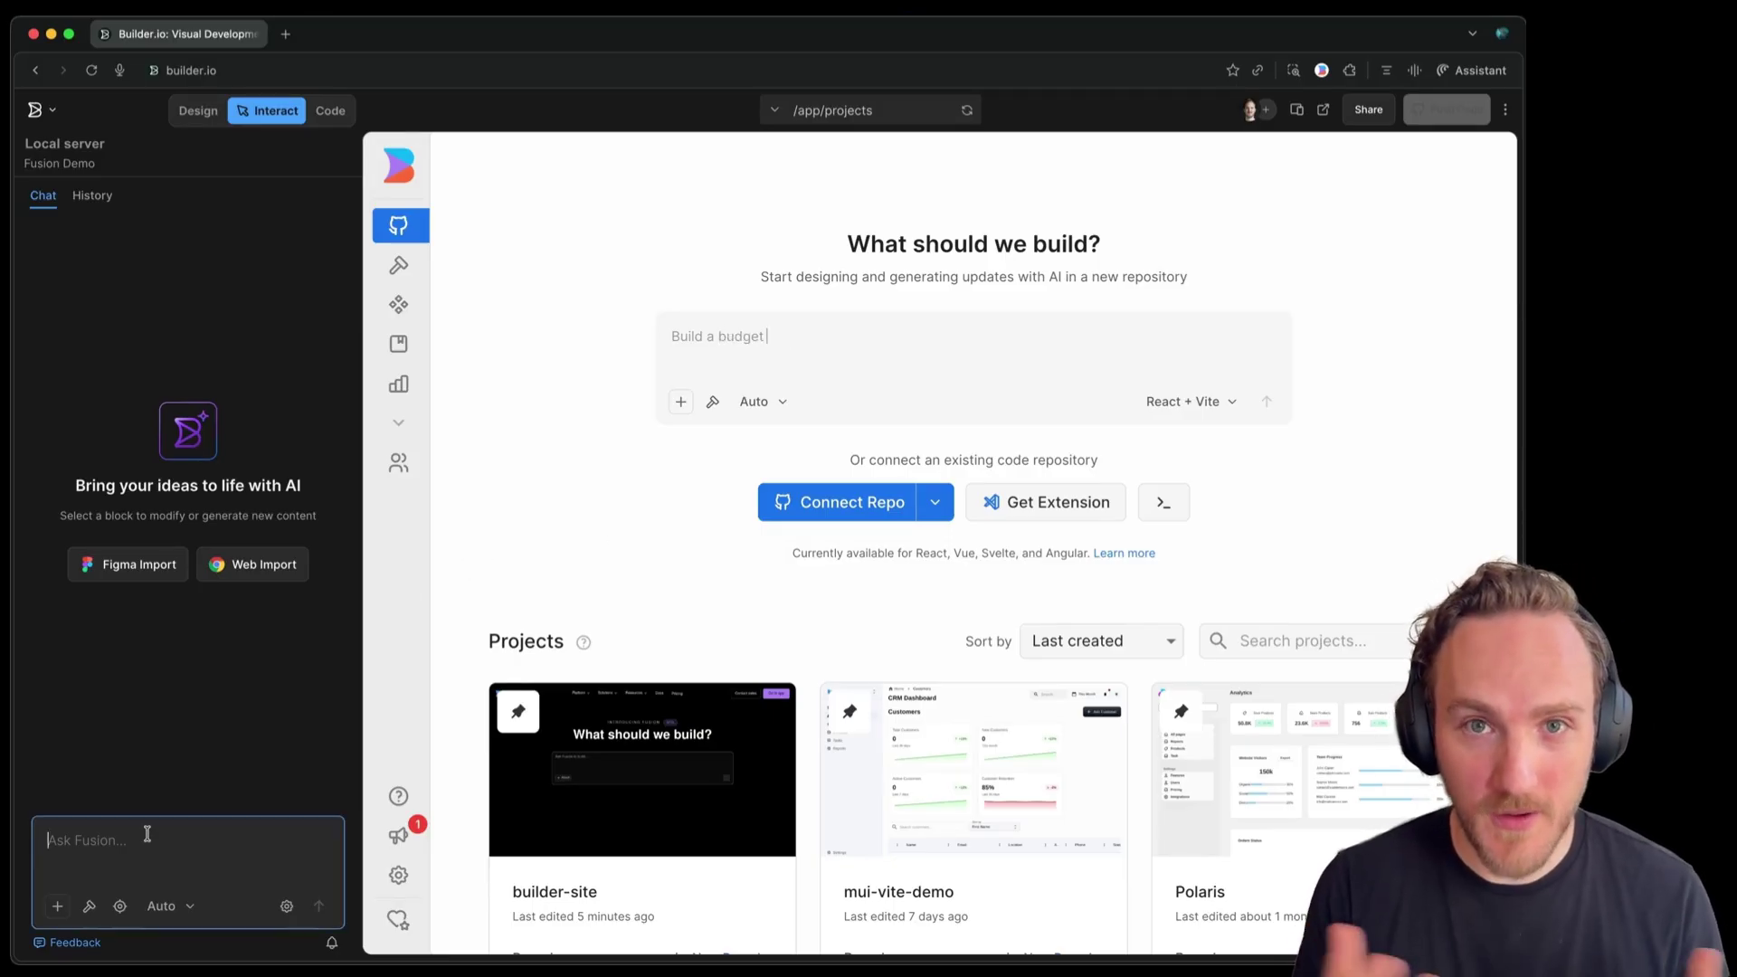
type("add a new app")
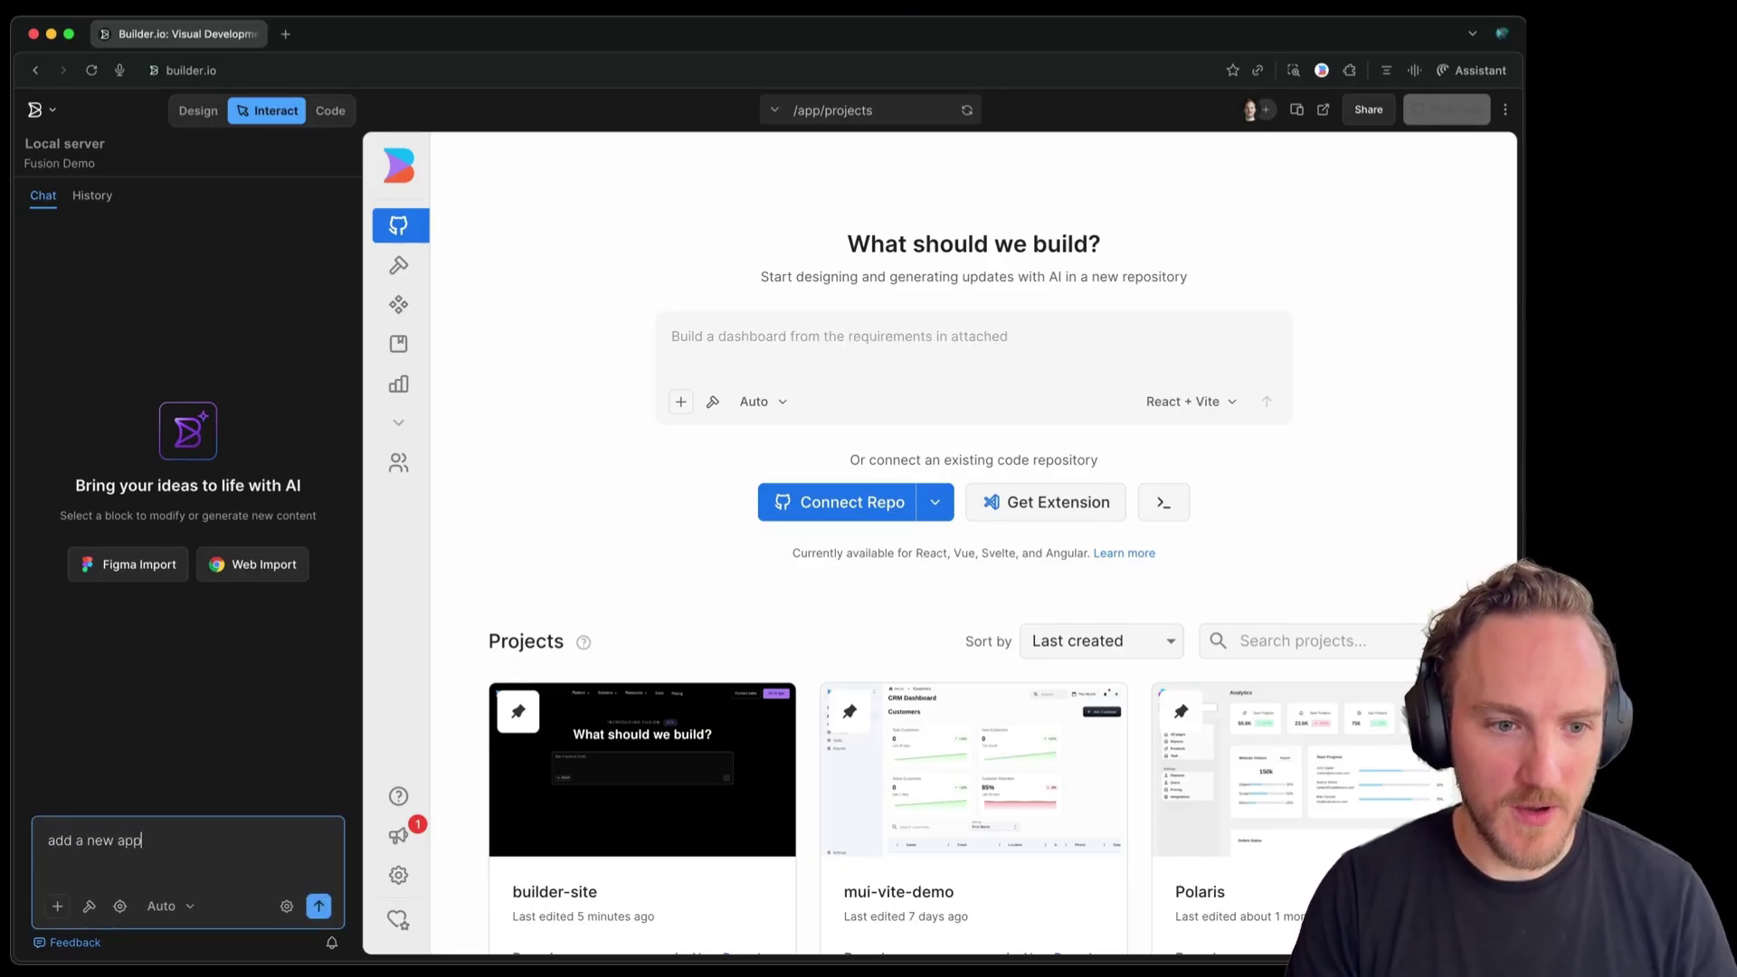
type("-wide tab that is a soci")
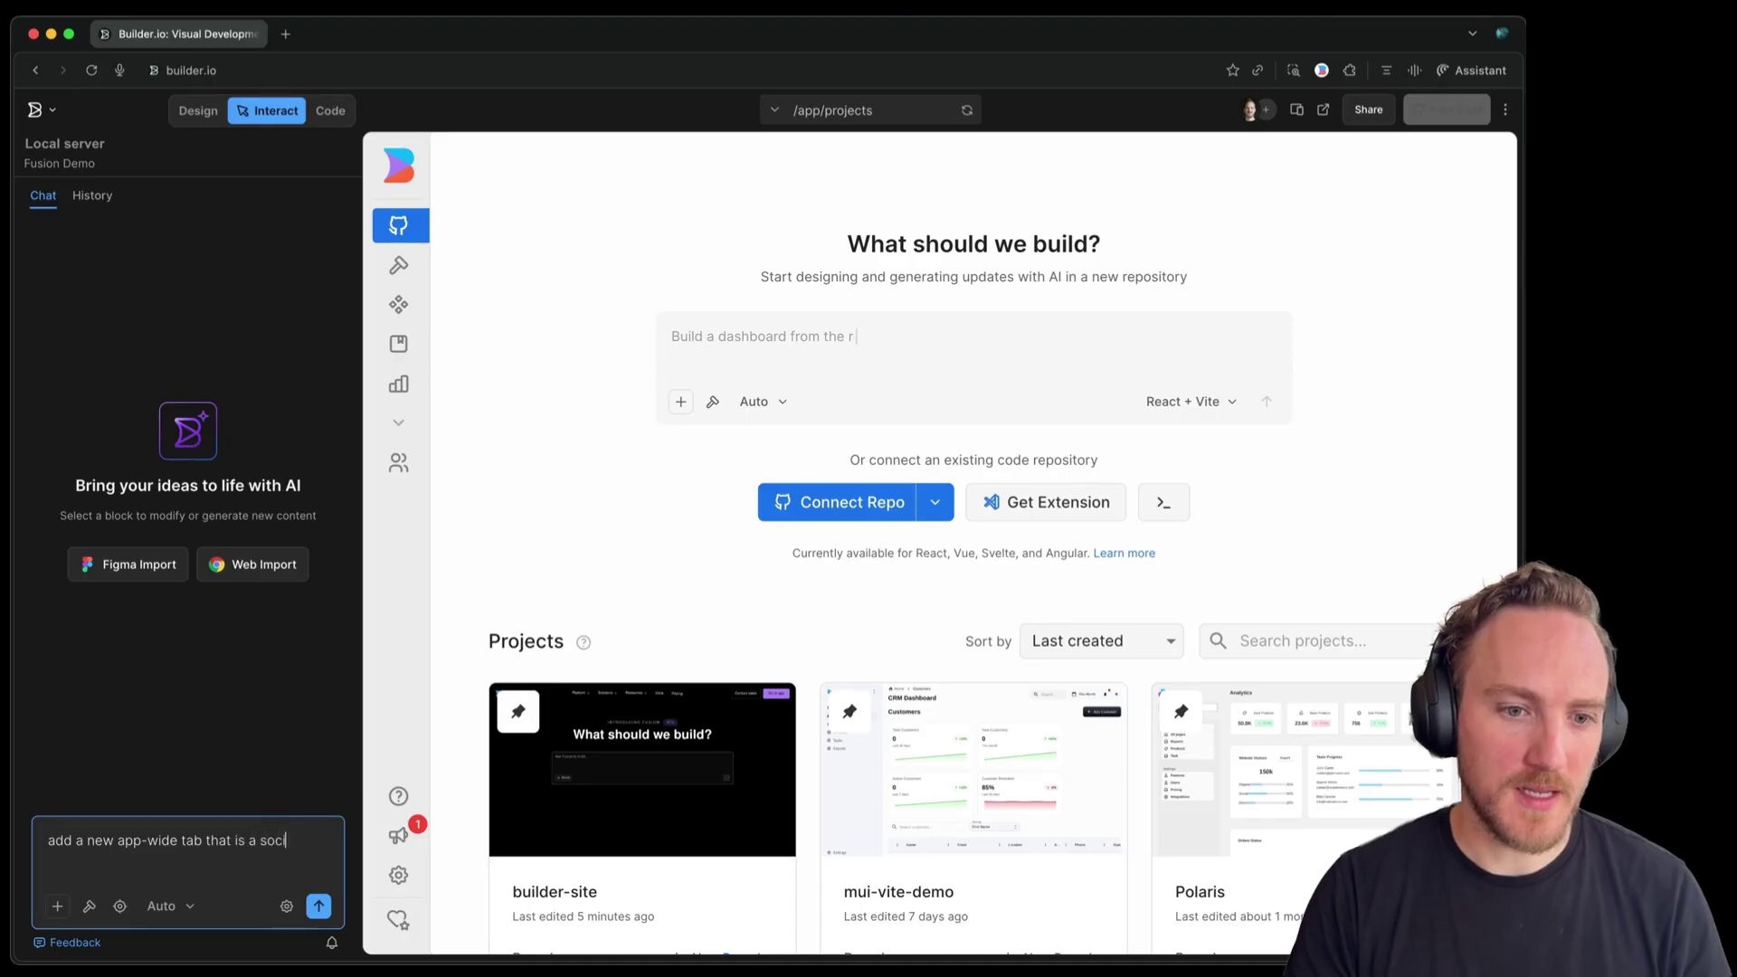
type("al feed of what your team is building in Builder")
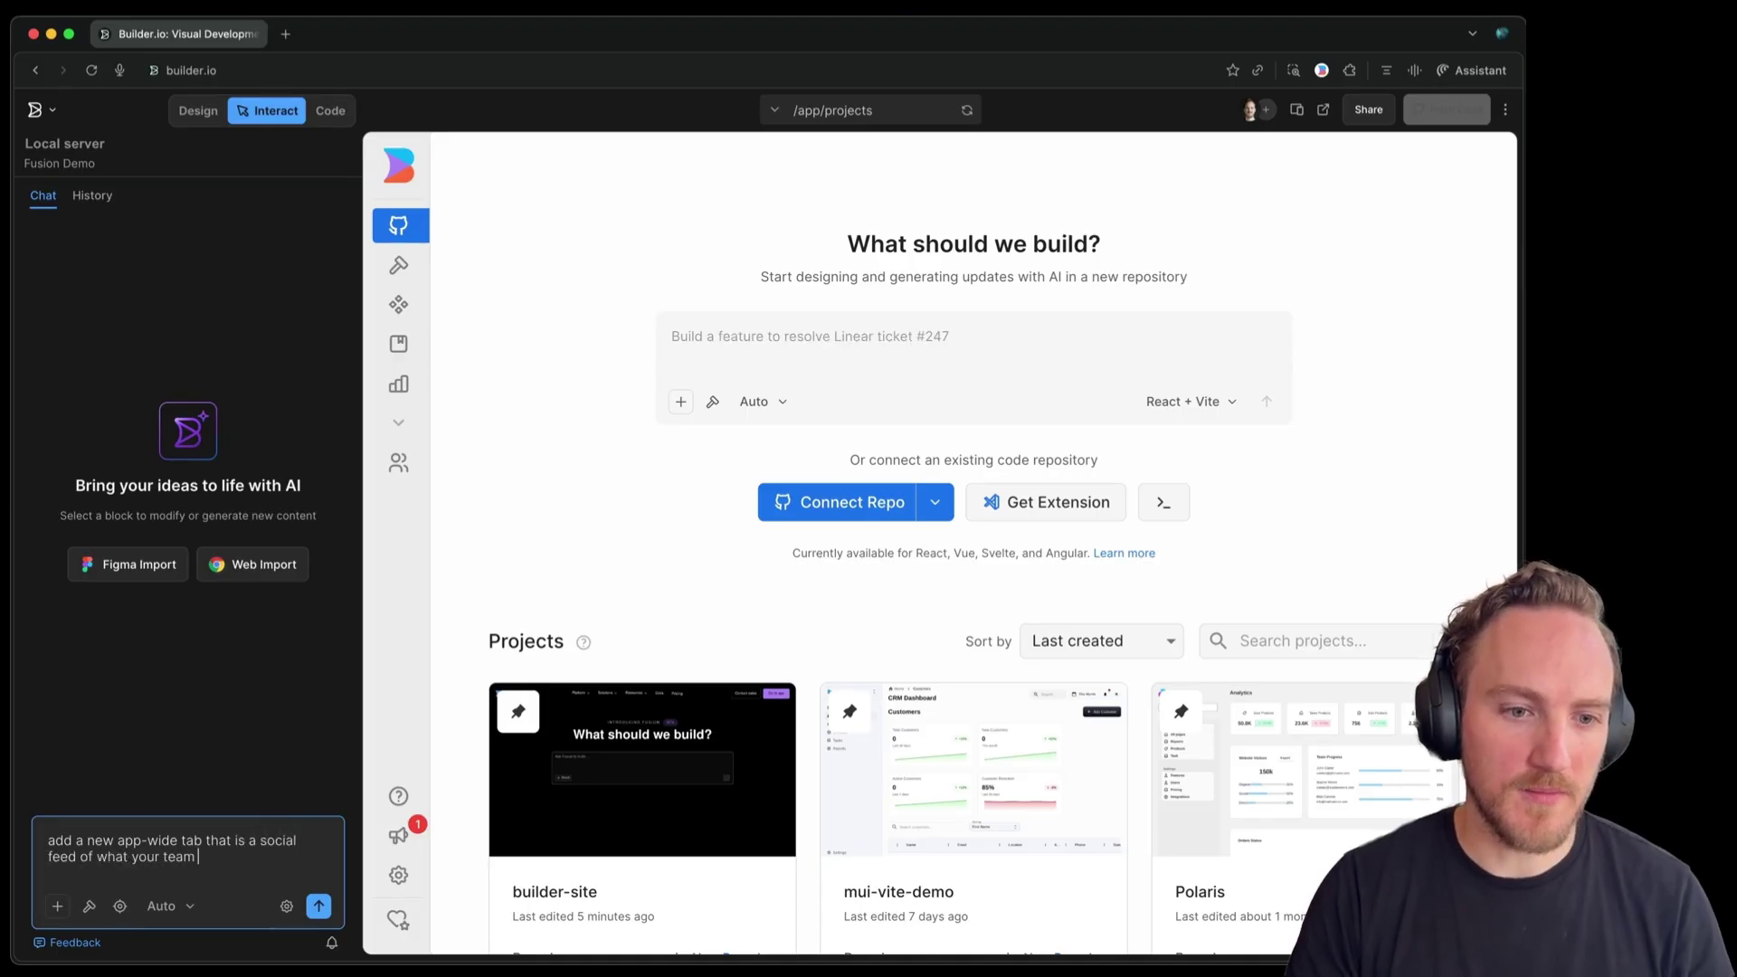
key("Return")
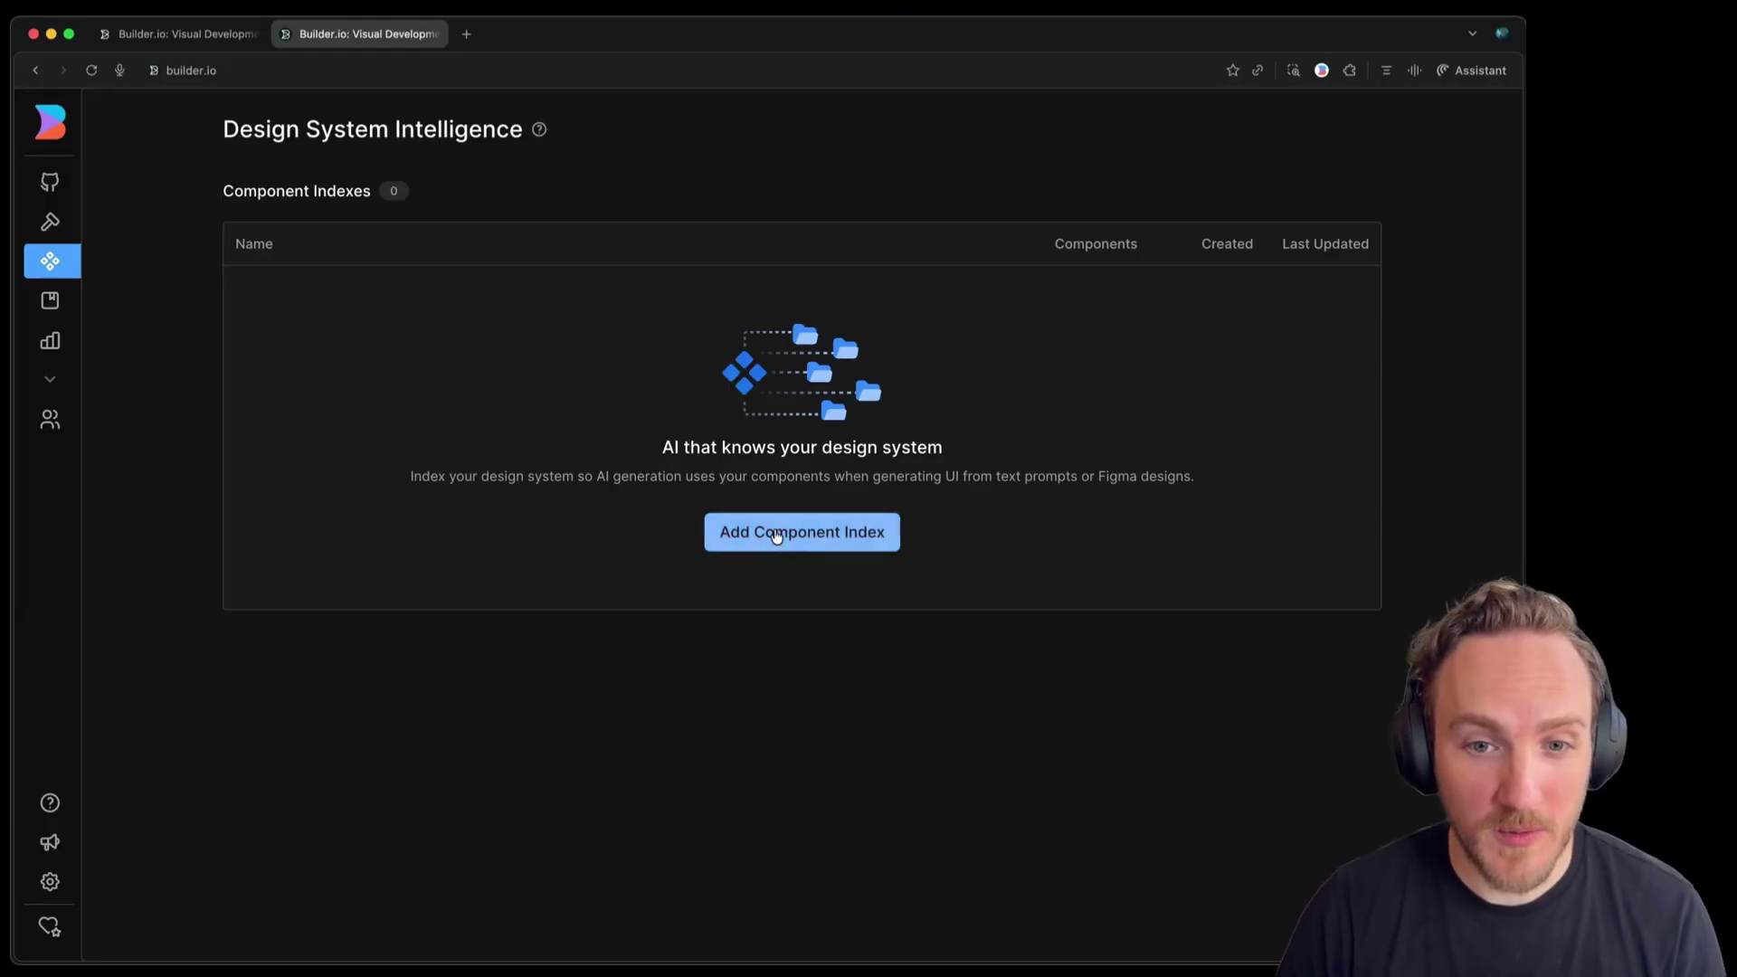
Show the npx index-repo command for indexing the design system, then return to the Team Feed editor
left_click(777, 533)
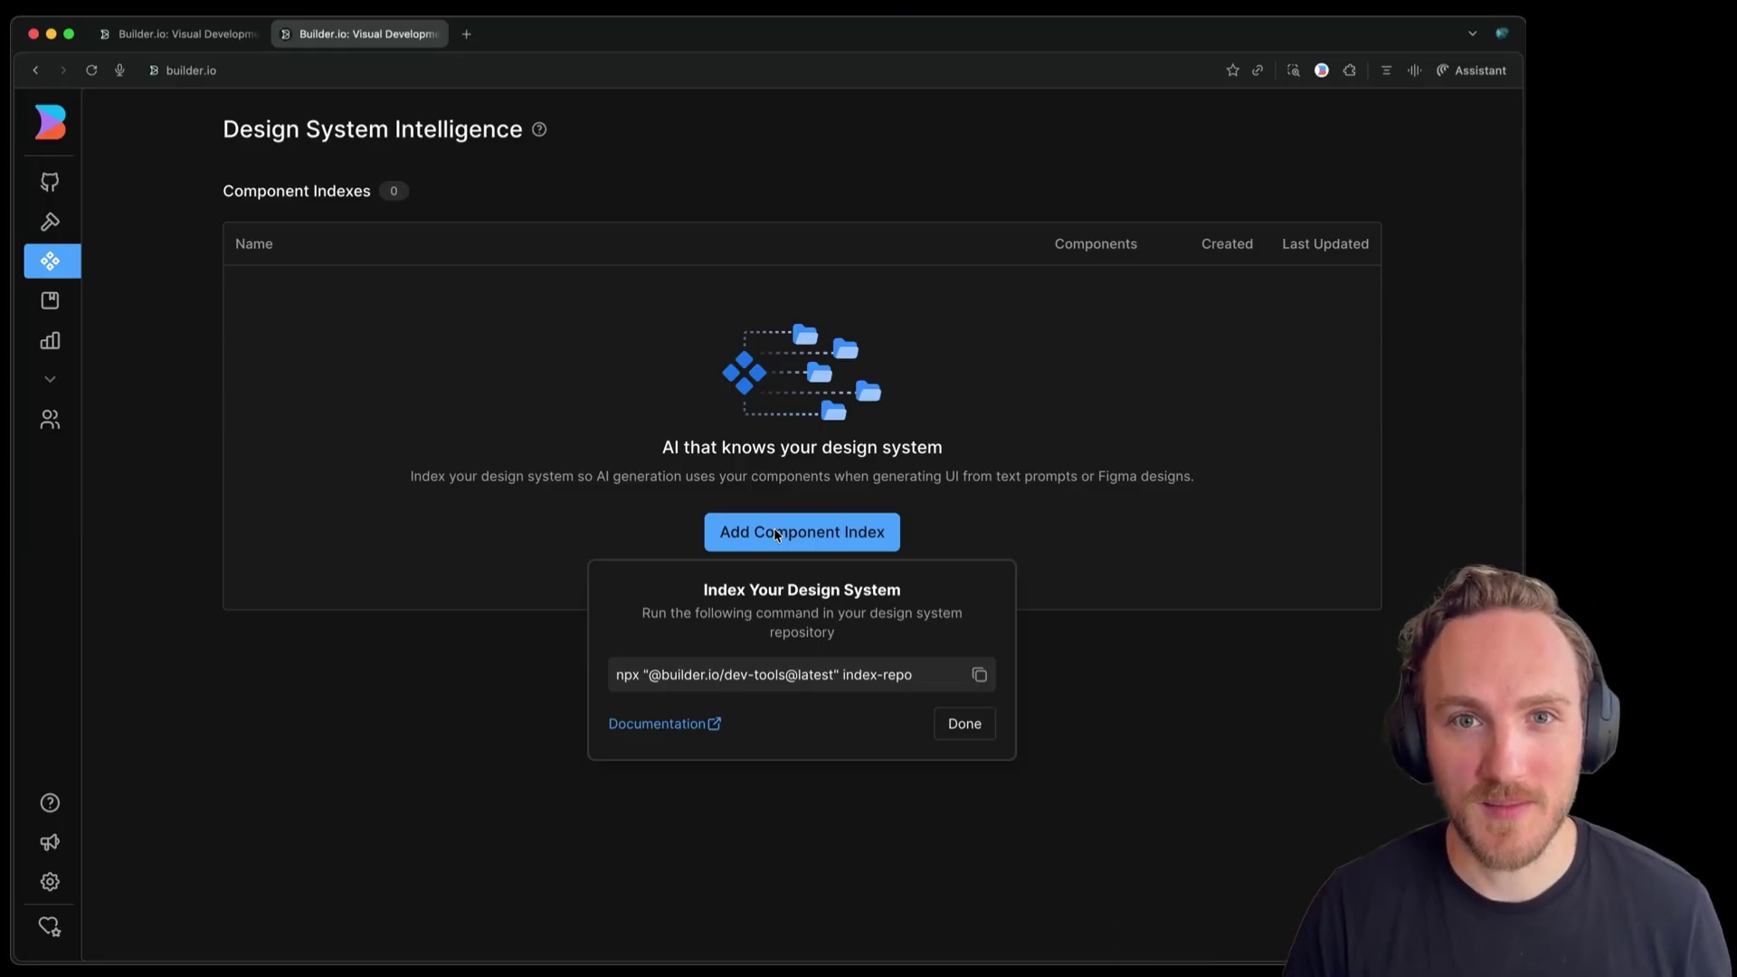
key("super+1")
Post the test comment 'asdflkjasdflkj' under the first Team Feed post
scroll(600, 436, "down", 5)
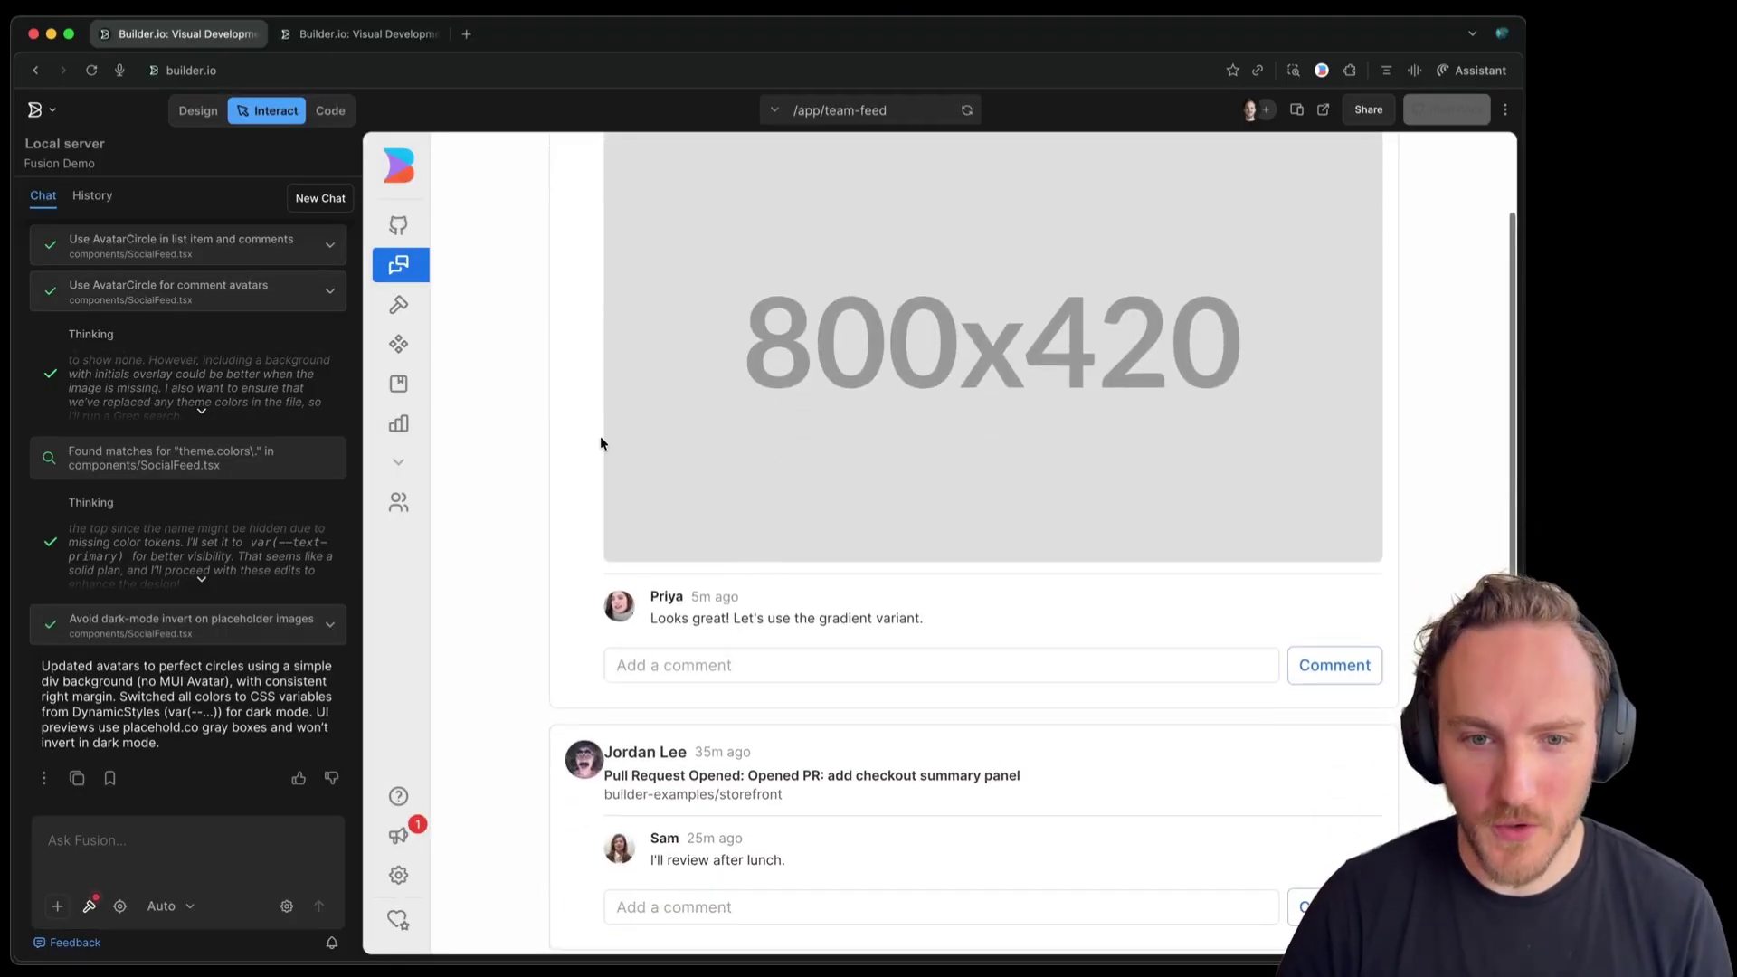
scroll(753, 471, "up", 5)
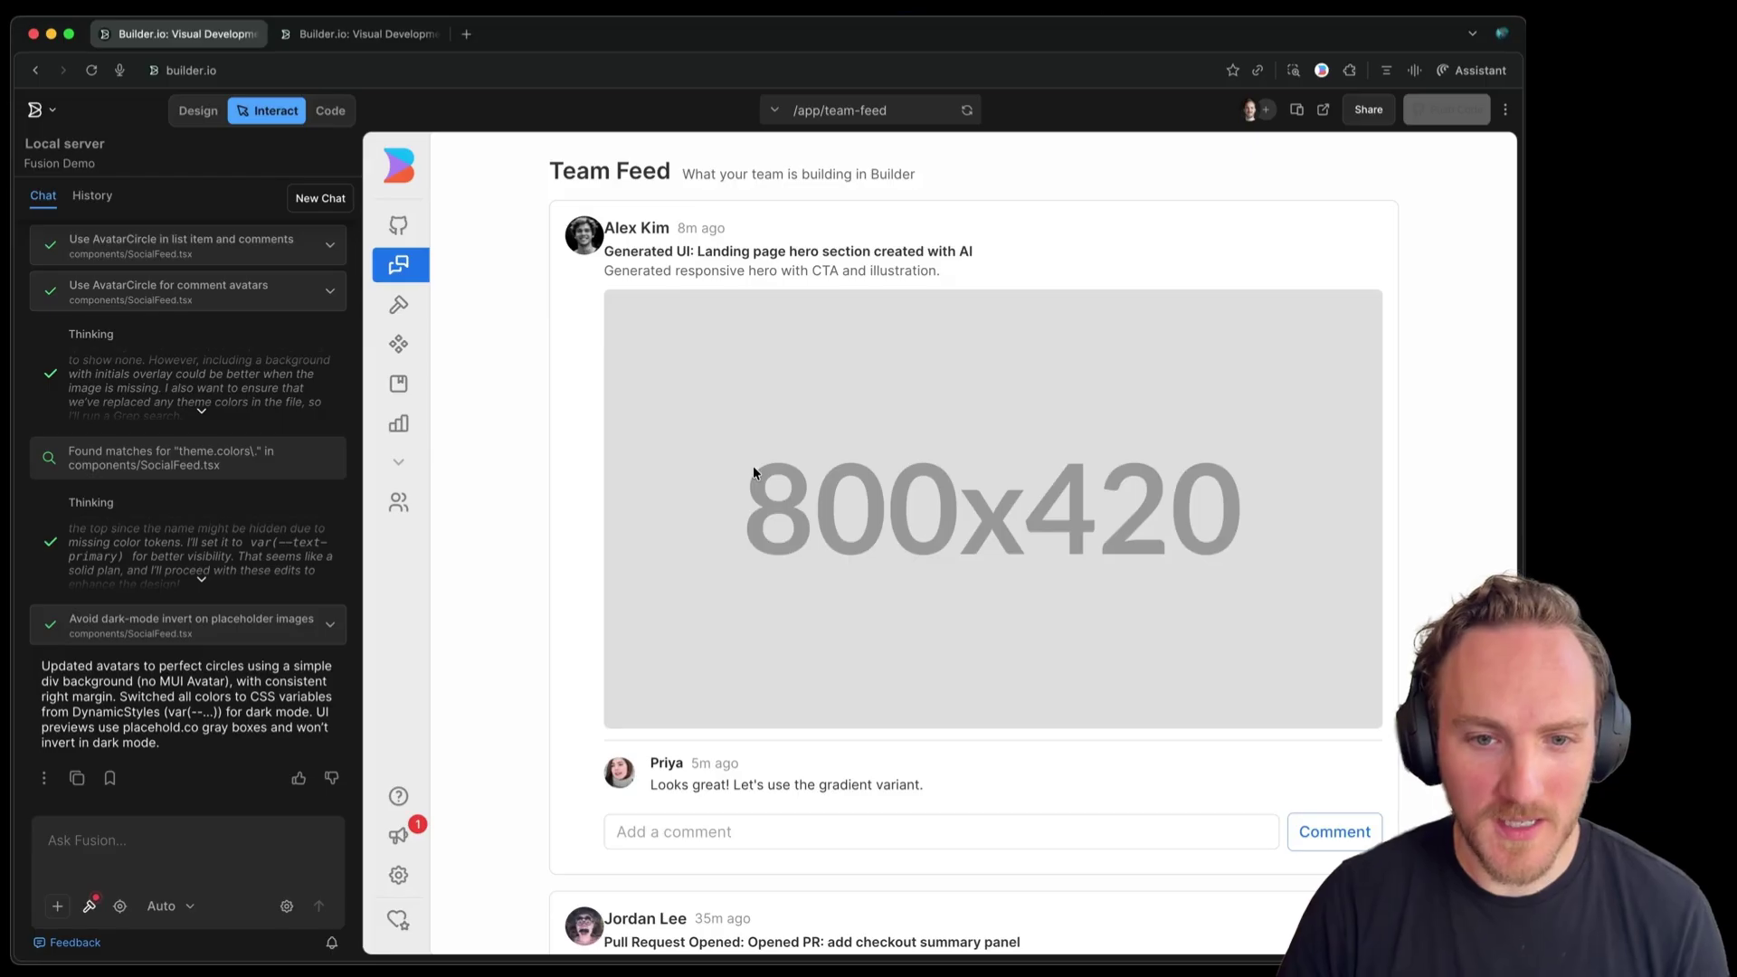
left_click(751, 831)
type("asdflkjasdflkj")
key("Return")
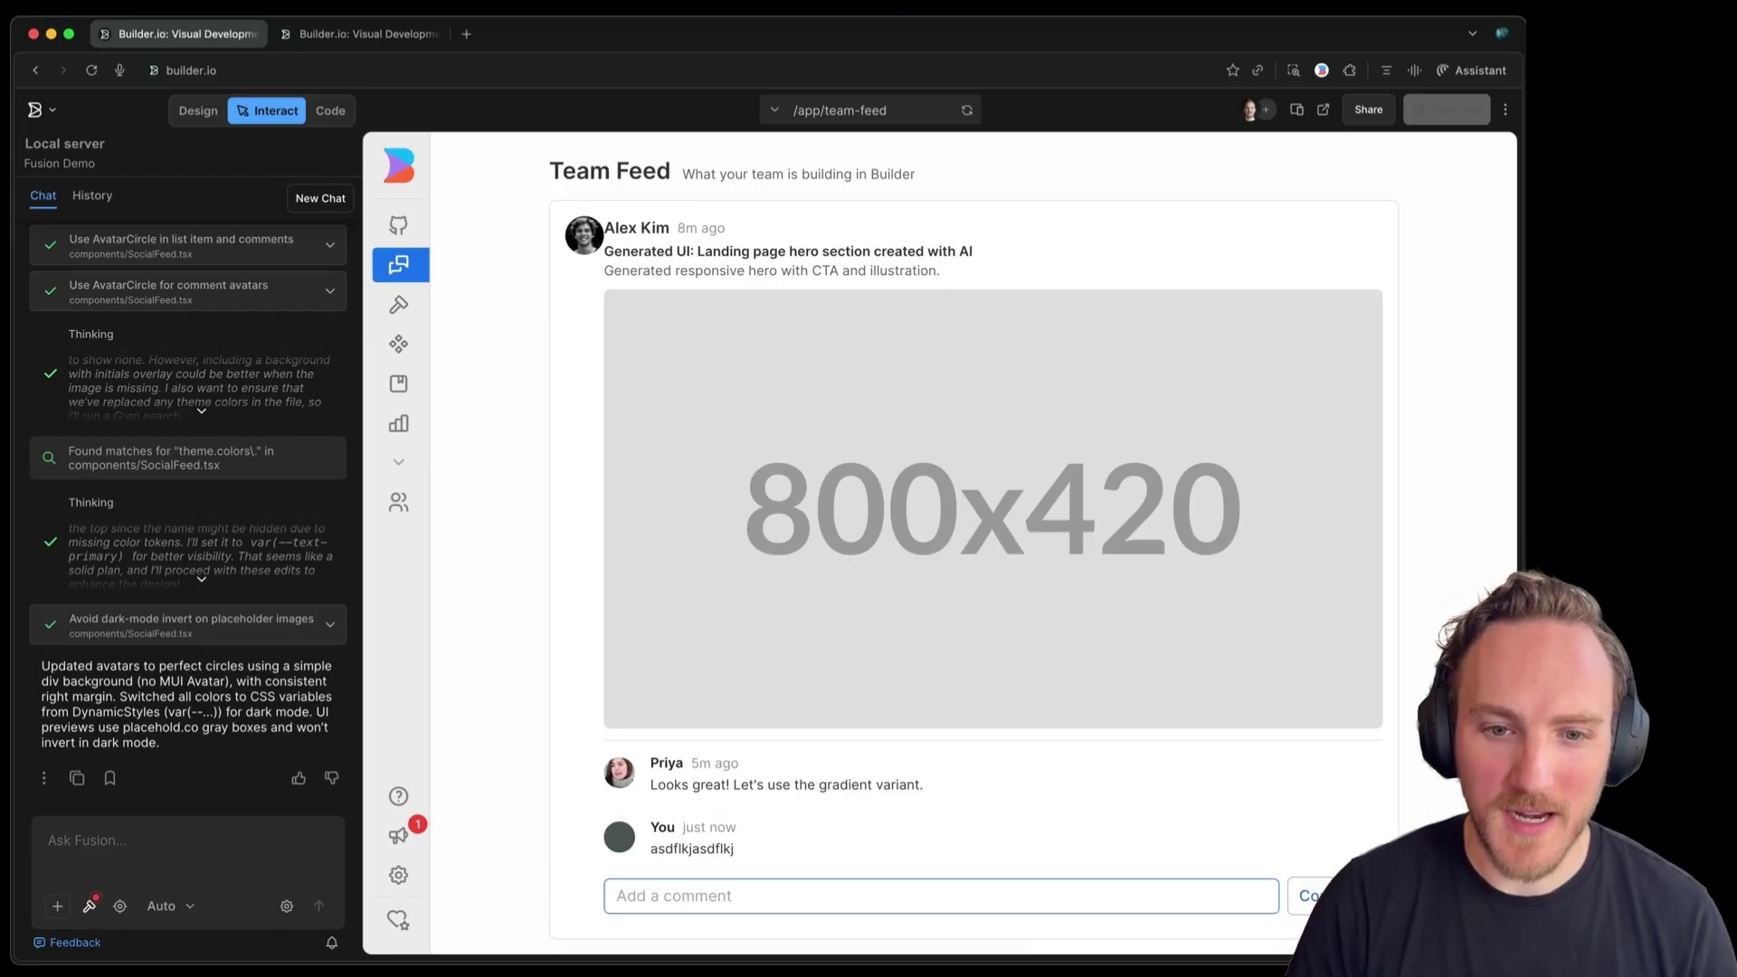
Switch the app to the dark theme from the command list
scroll(757, 861, "down", 1)
scroll(843, 833, "up", 1)
left_click(843, 833)
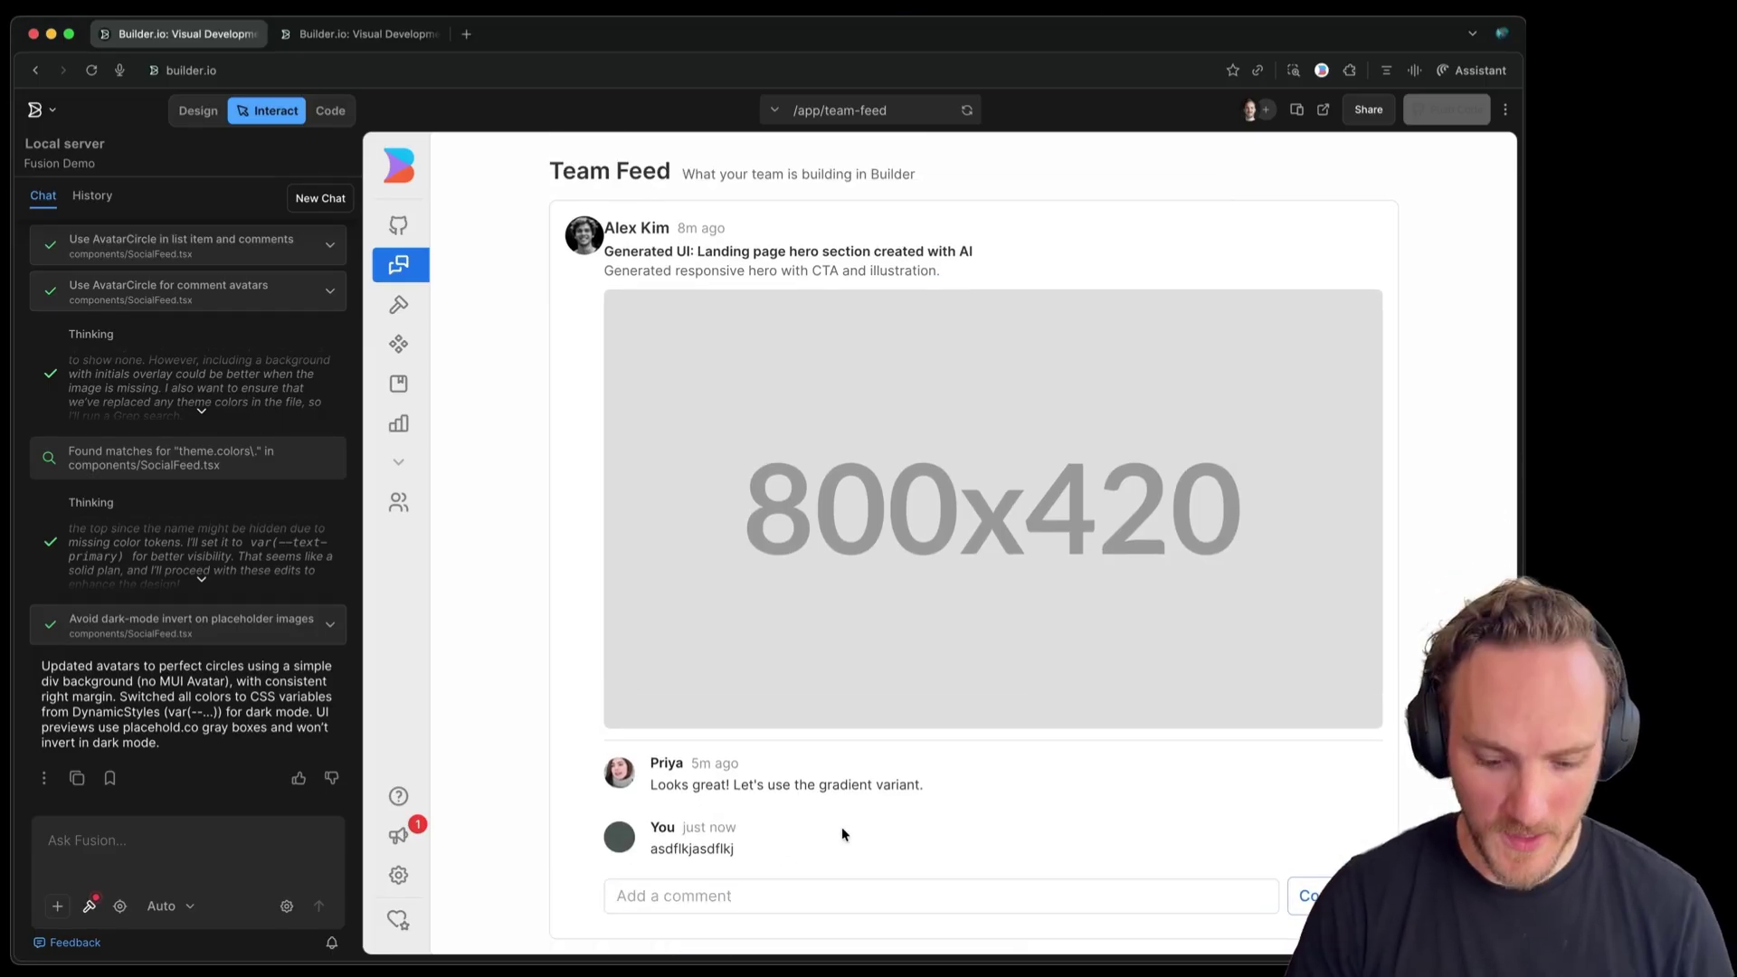
key("super+k")
key("Return")
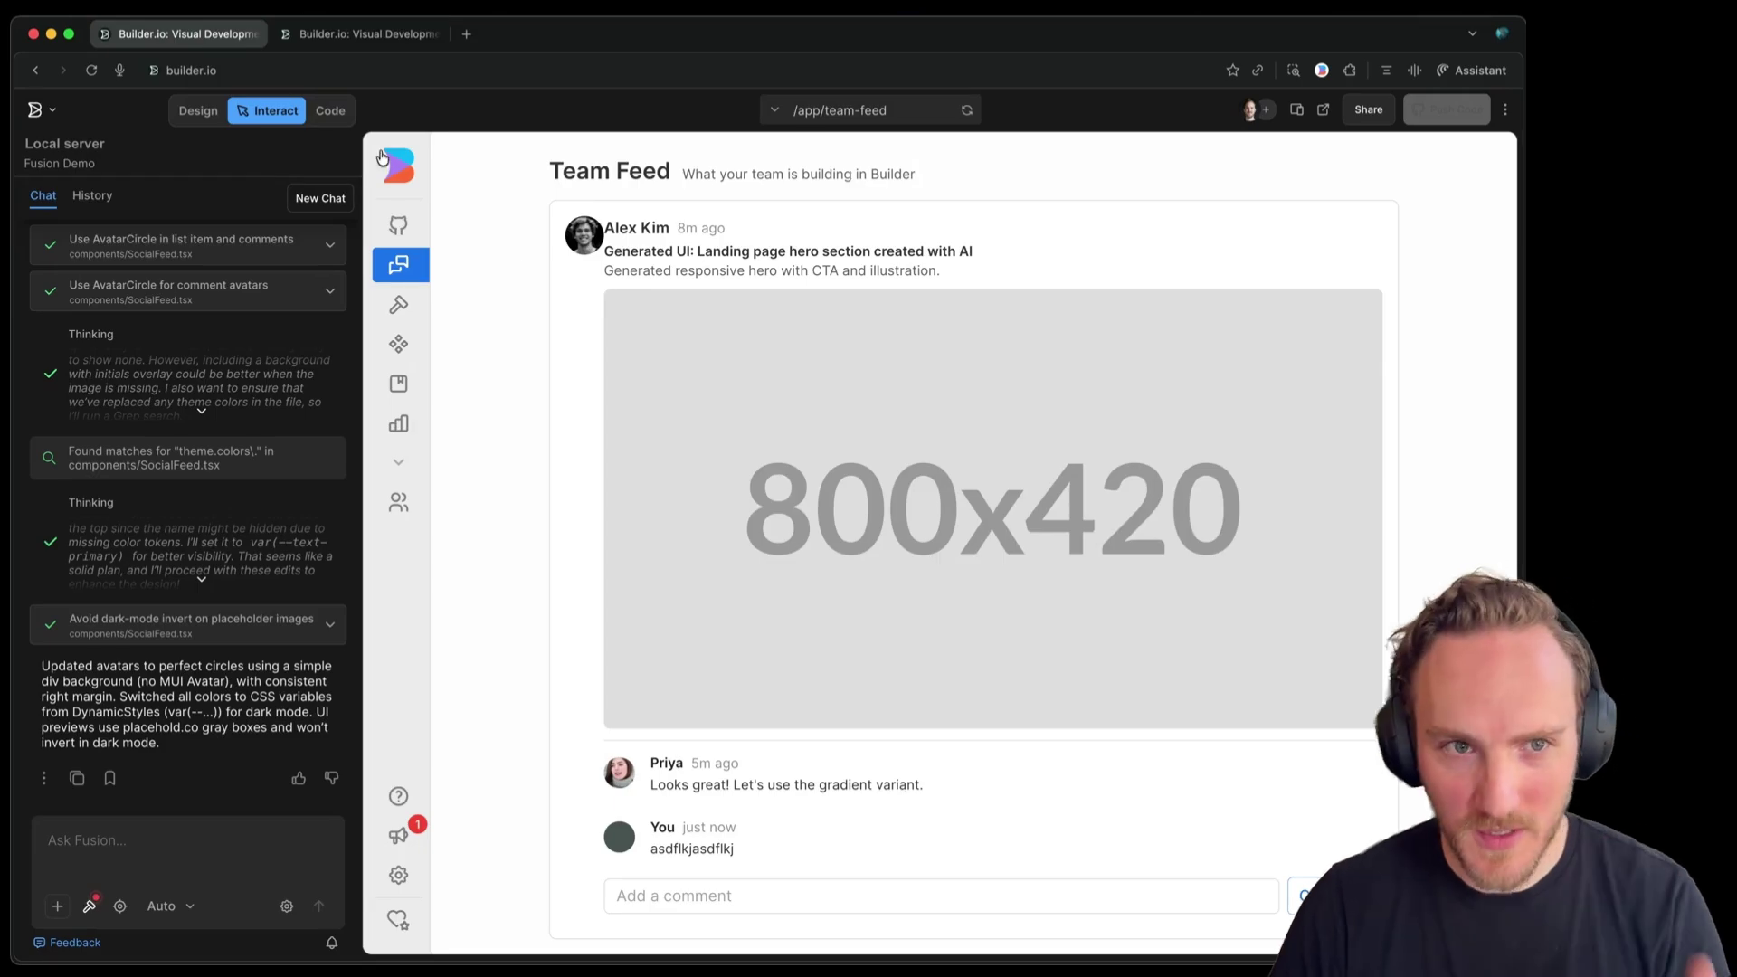
In visual design mode, widen the first post's avatar so its text shifts right
left_click(197, 110)
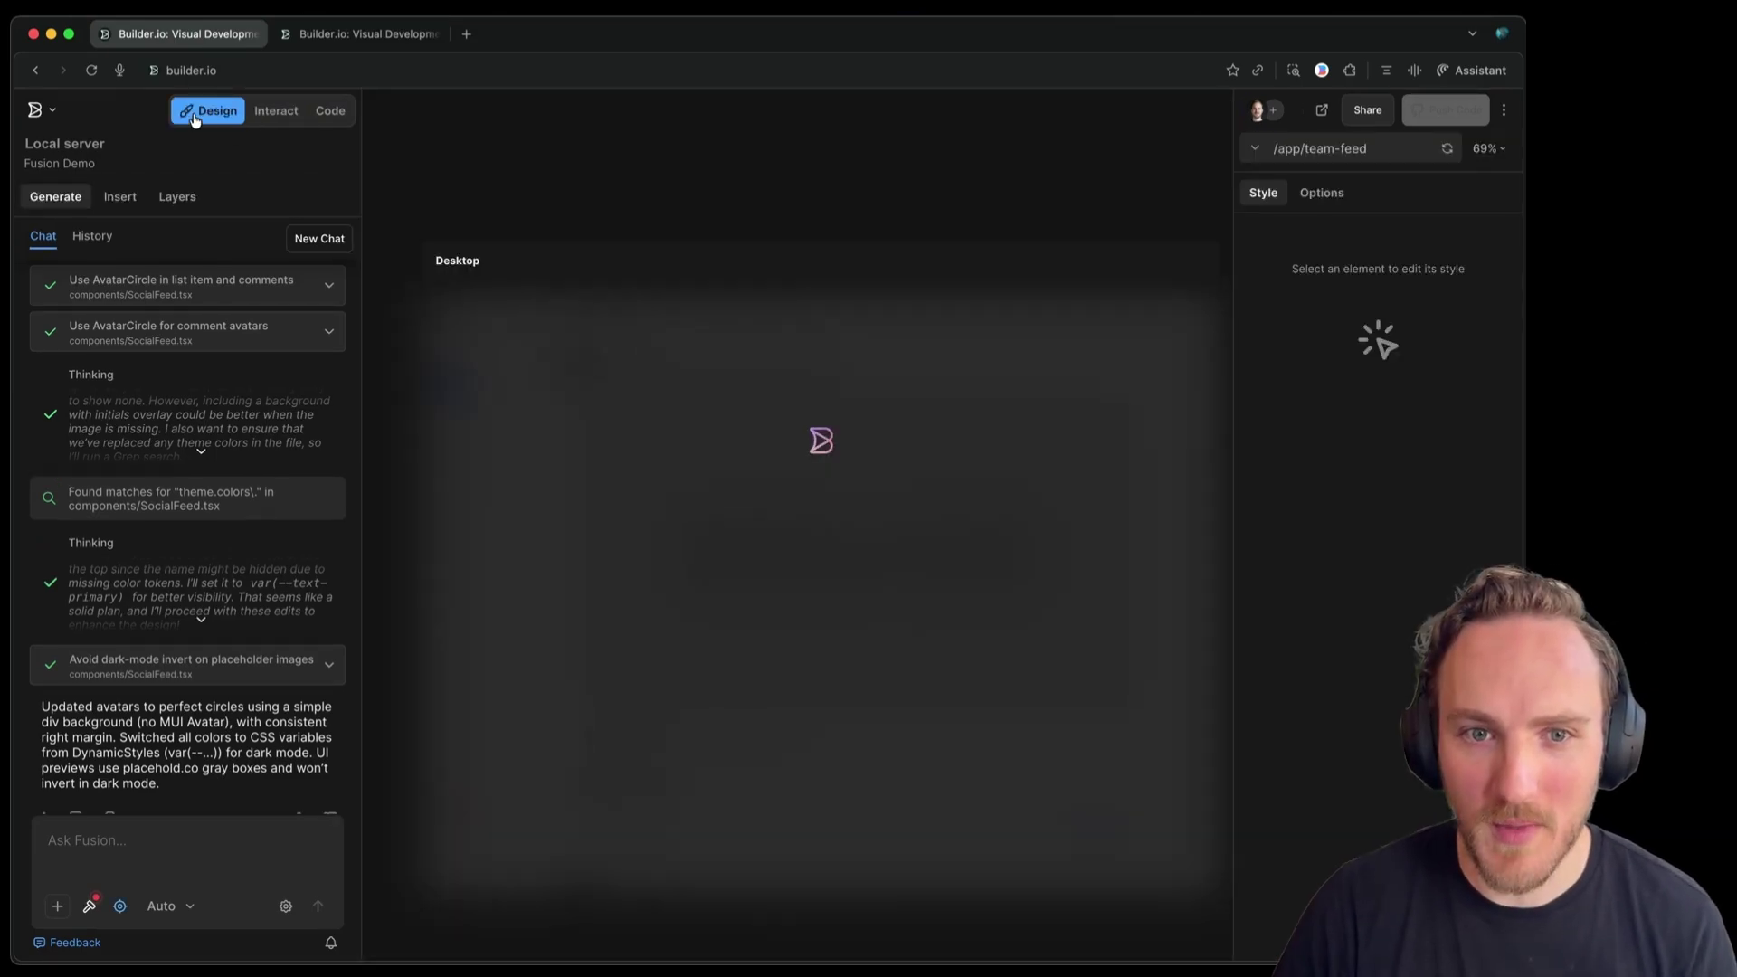
scroll(695, 378, "up", 3)
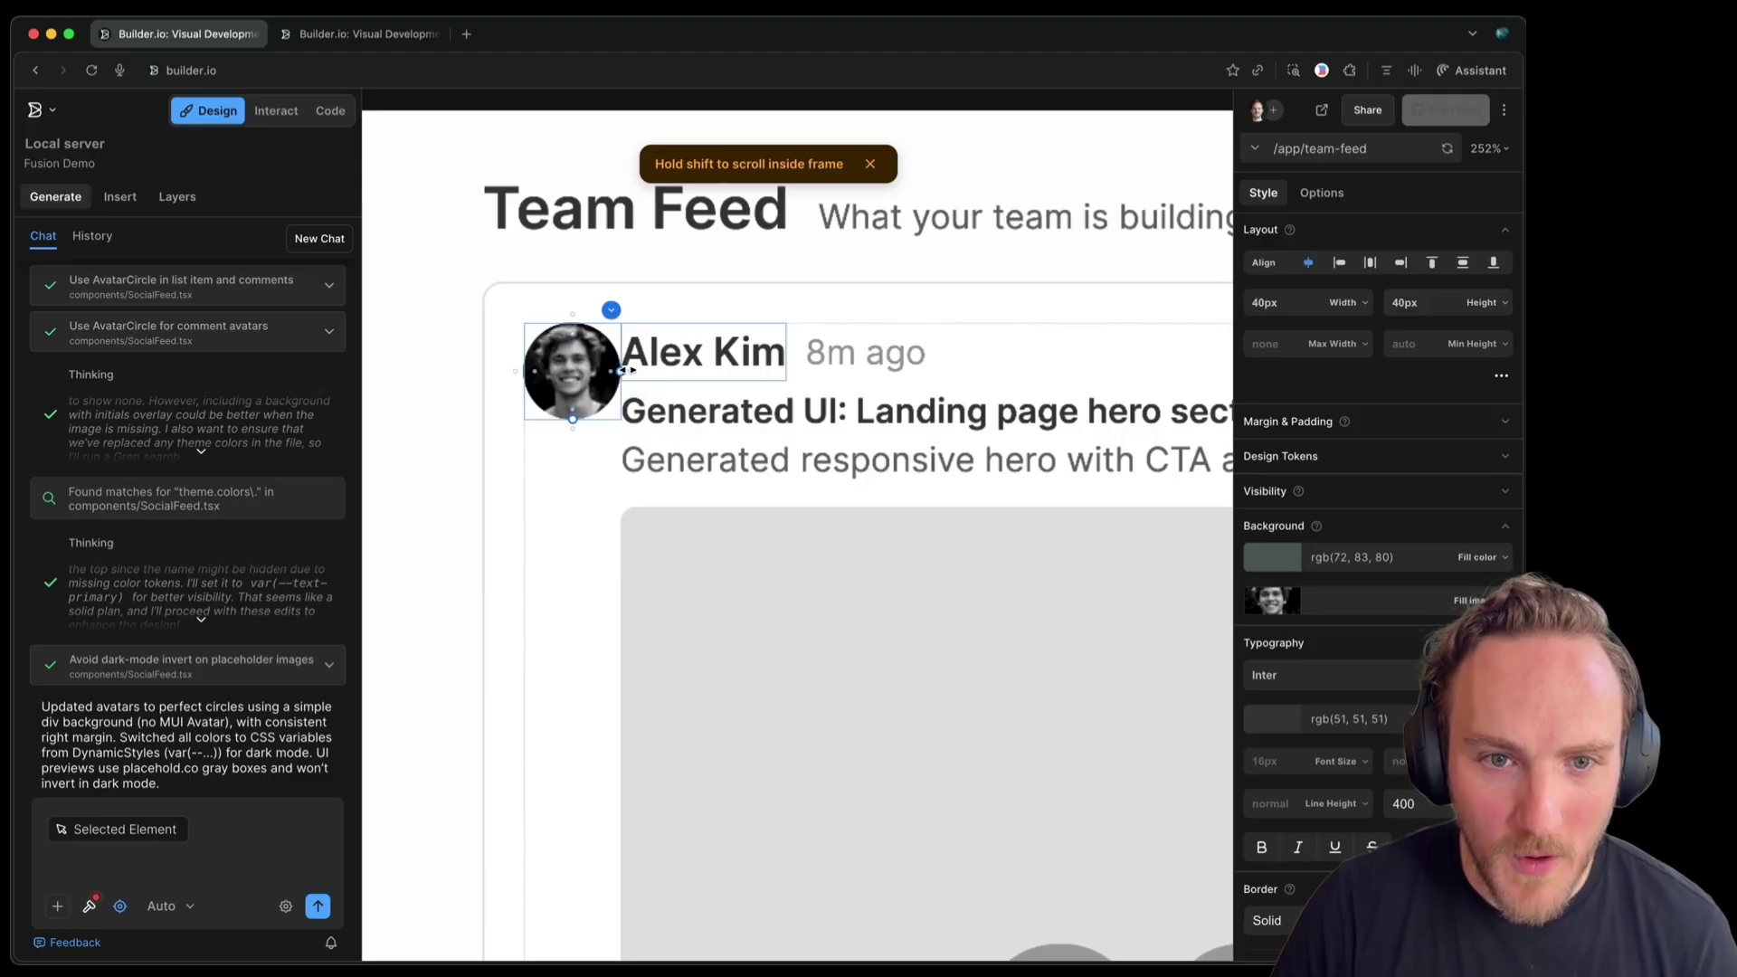
left_click_drag(629, 370, 651, 377)
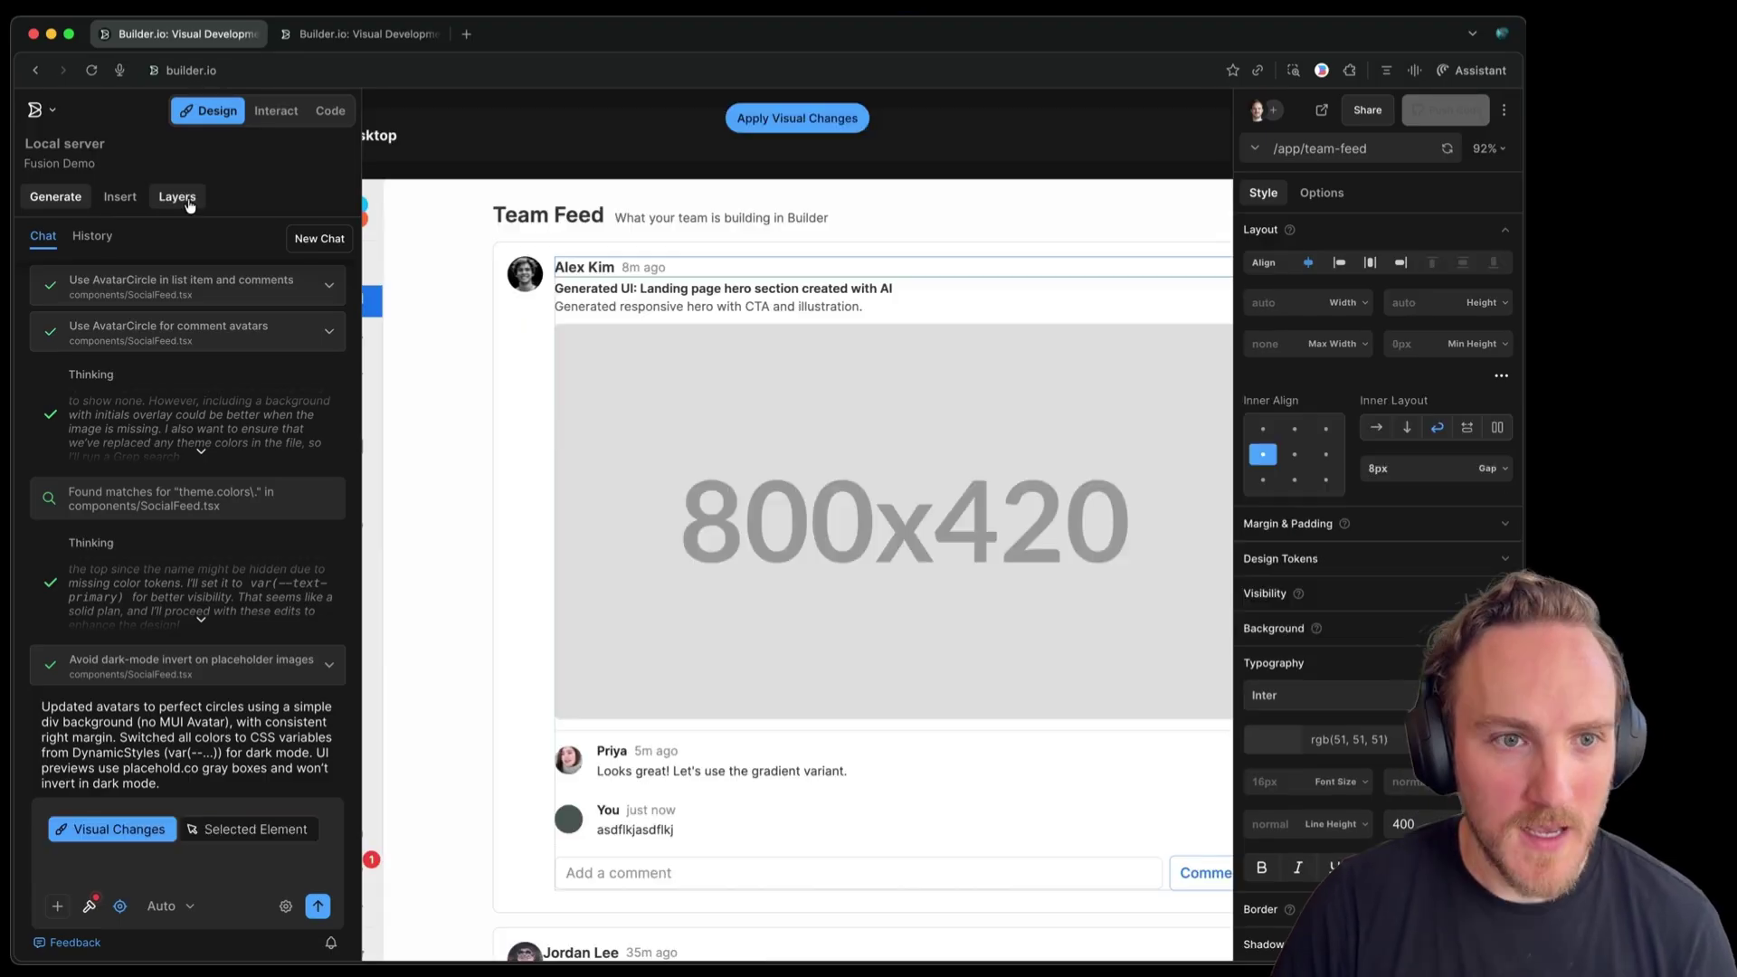
Select the first post card in Layers, apply the visual changes, and inspect its padding
left_click(189, 201)
left_click(191, 750)
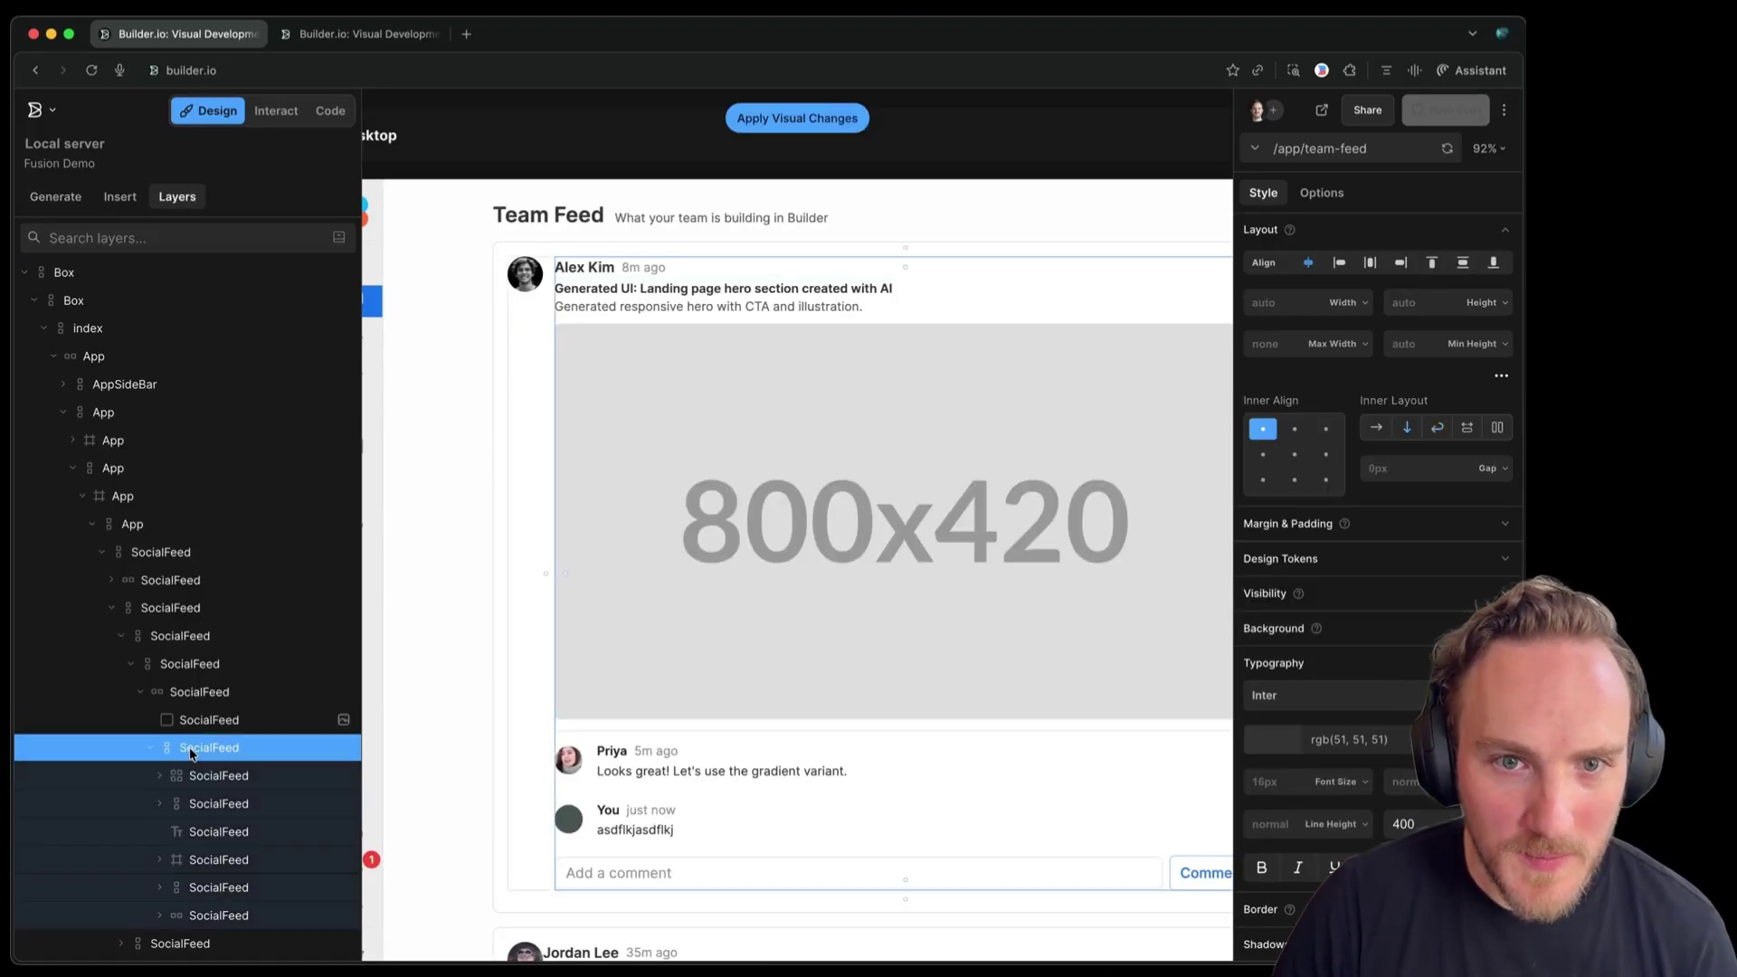
left_click(758, 120)
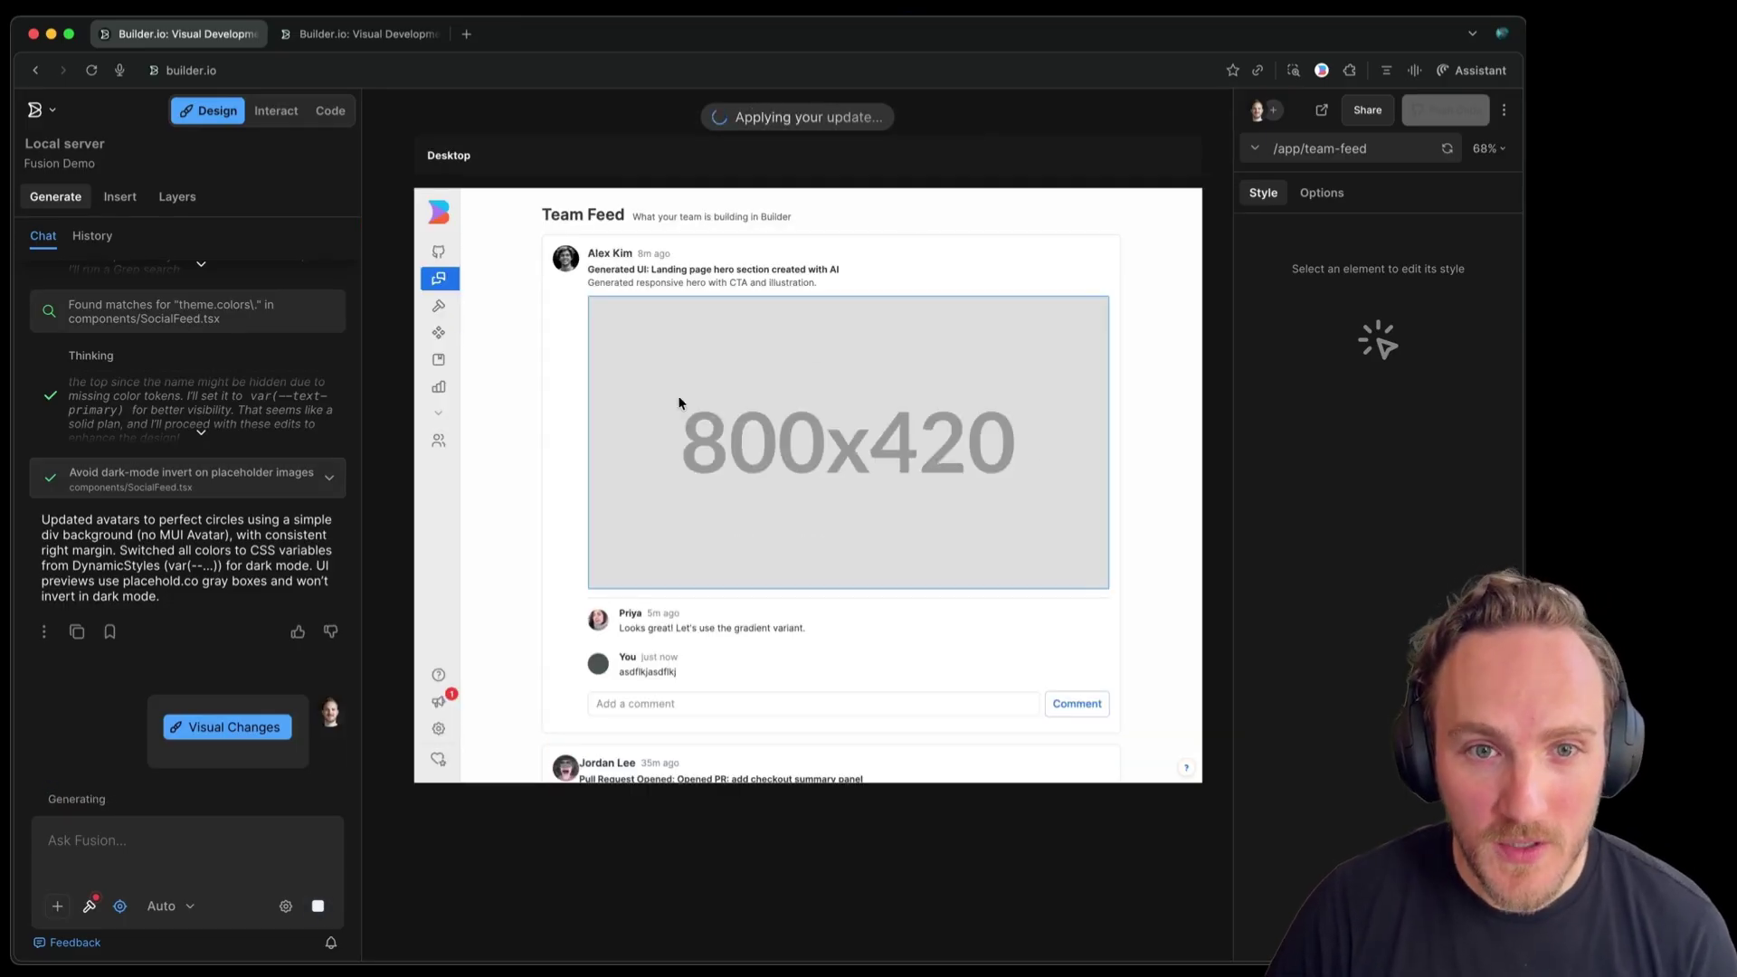
left_click(551, 370)
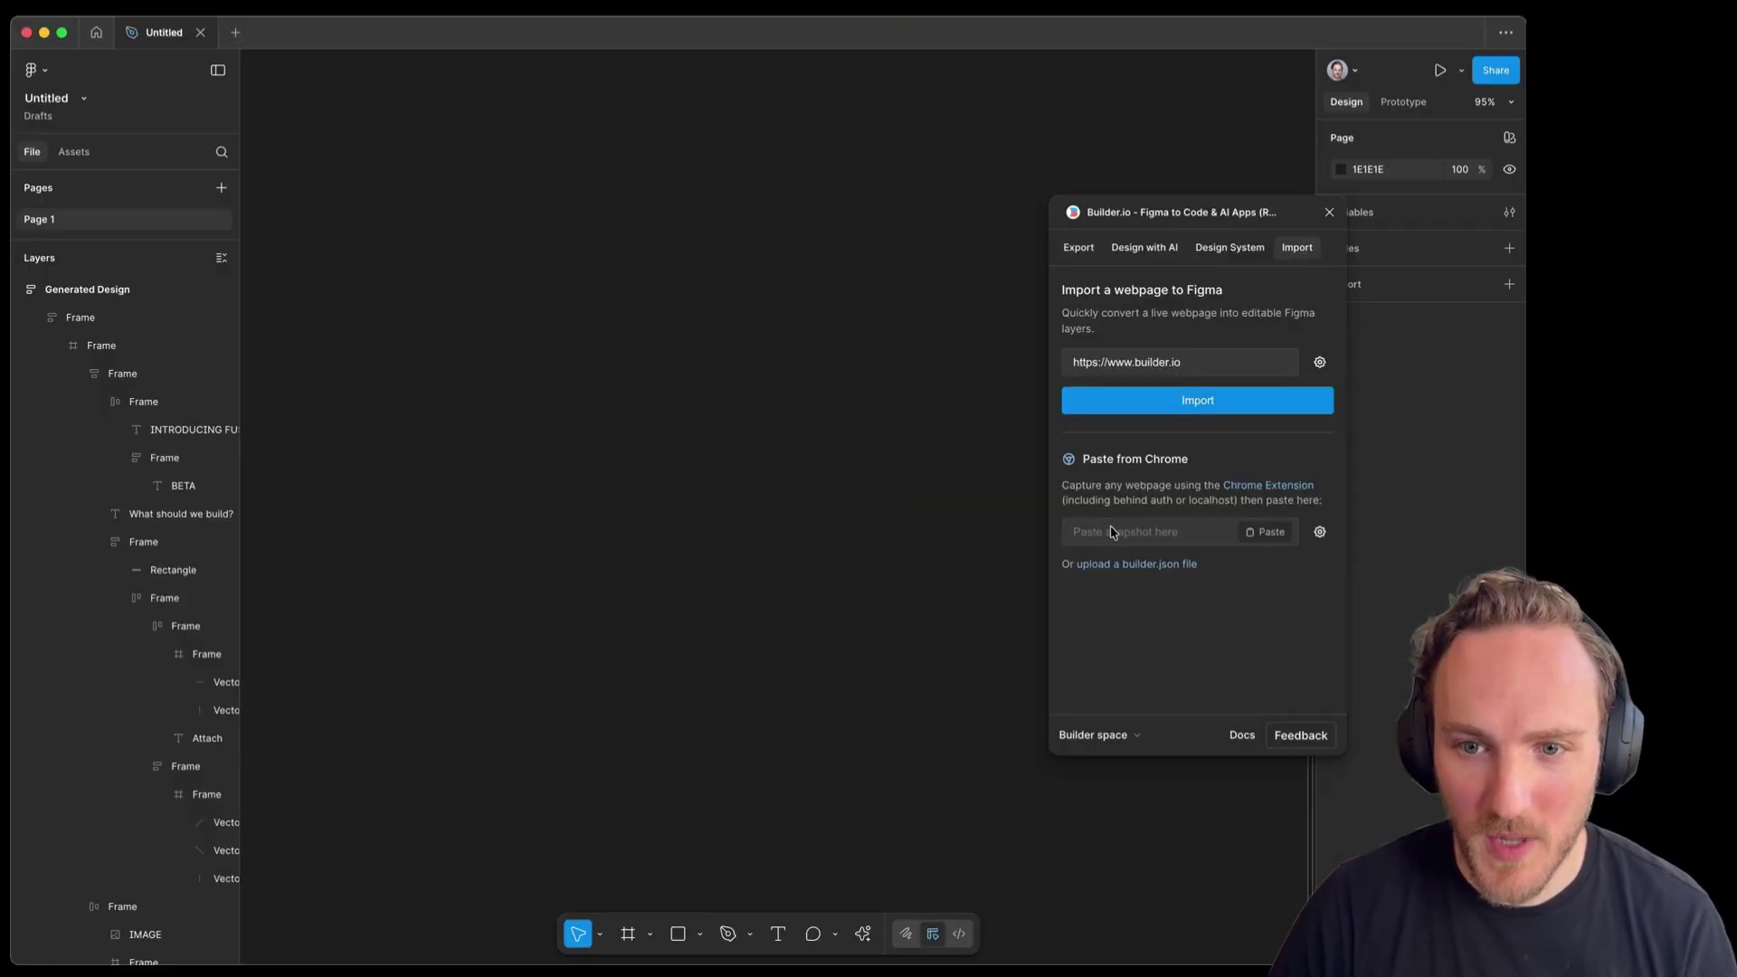
Paste the Team Feed snapshot into Figma and shorten the post's placeholder image
left_click(1111, 534)
key("super+v")
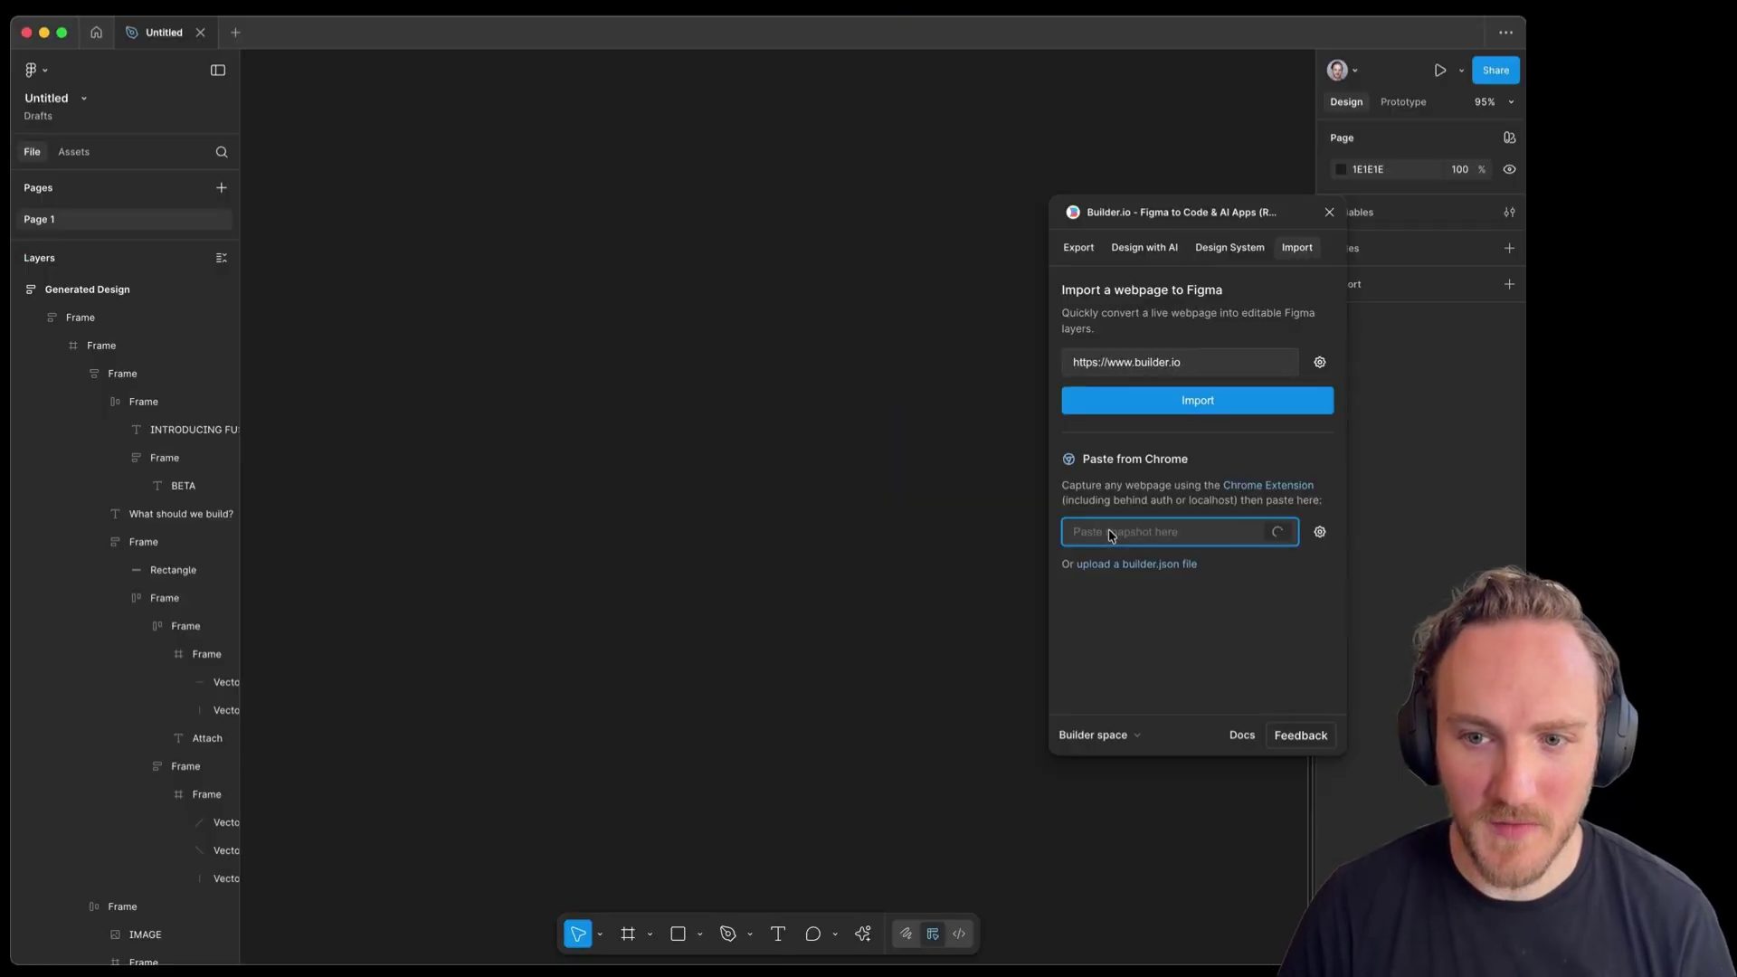
left_click_drag(850, 743, 855, 614)
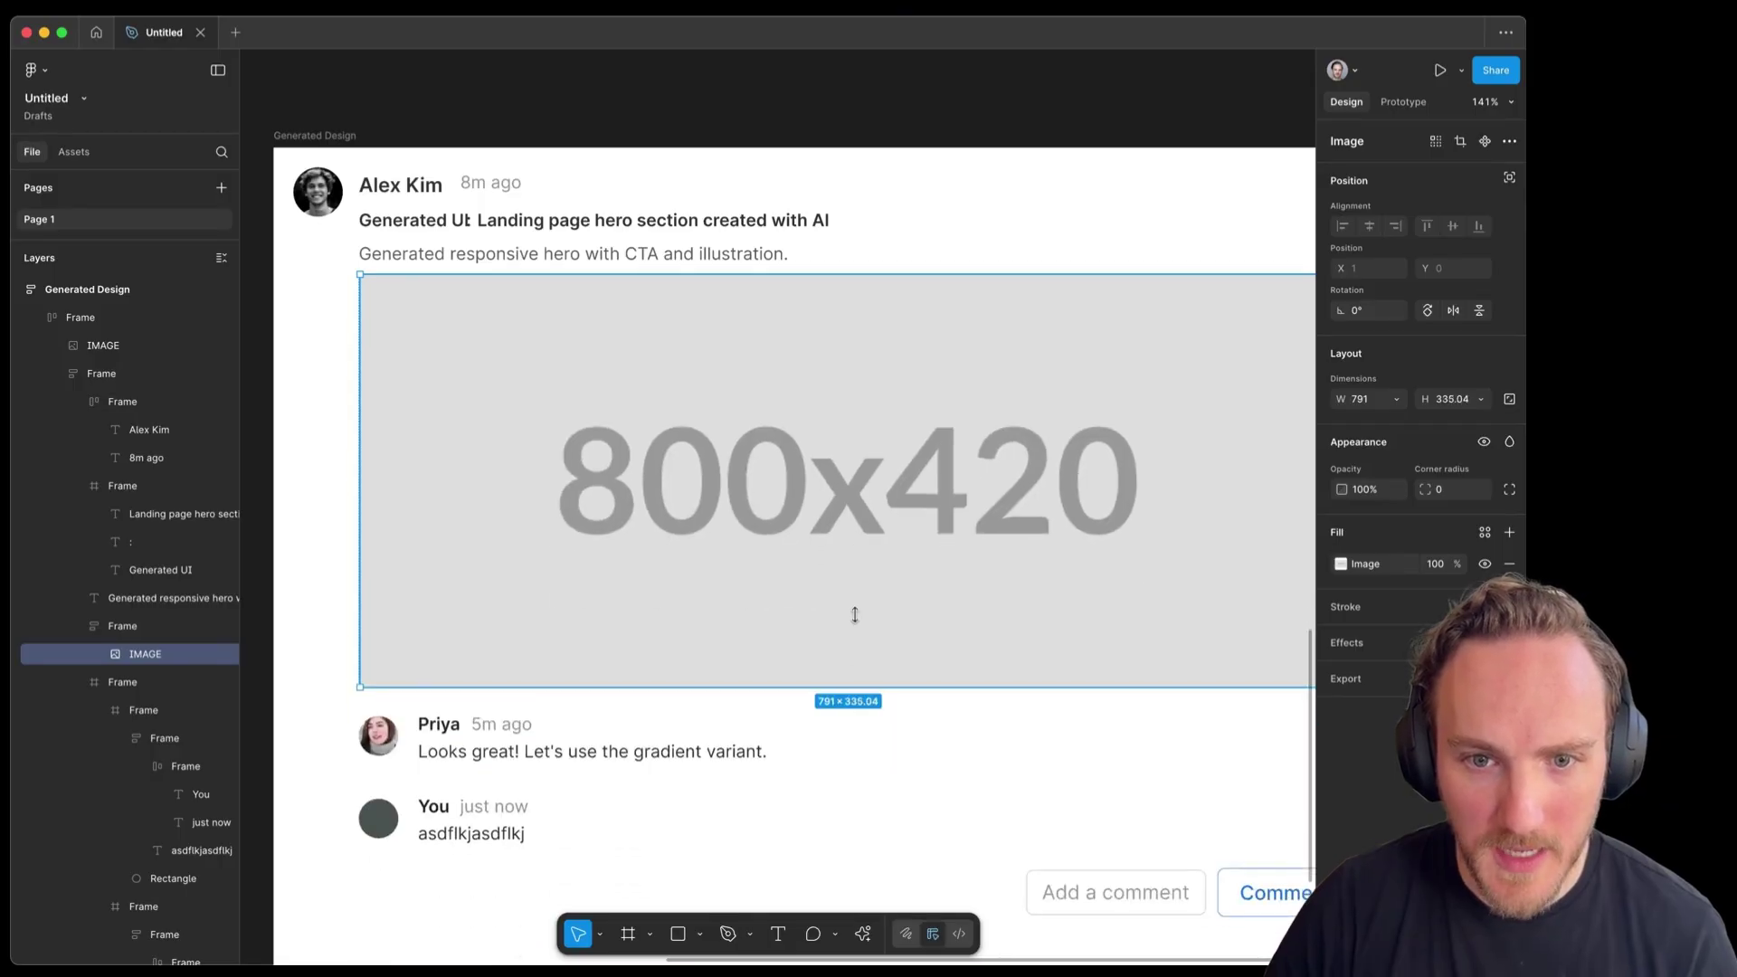
Export the post's parent frame with the Builder.io Figma plugin
left_click(111, 373)
key("super+k")
type("builder")
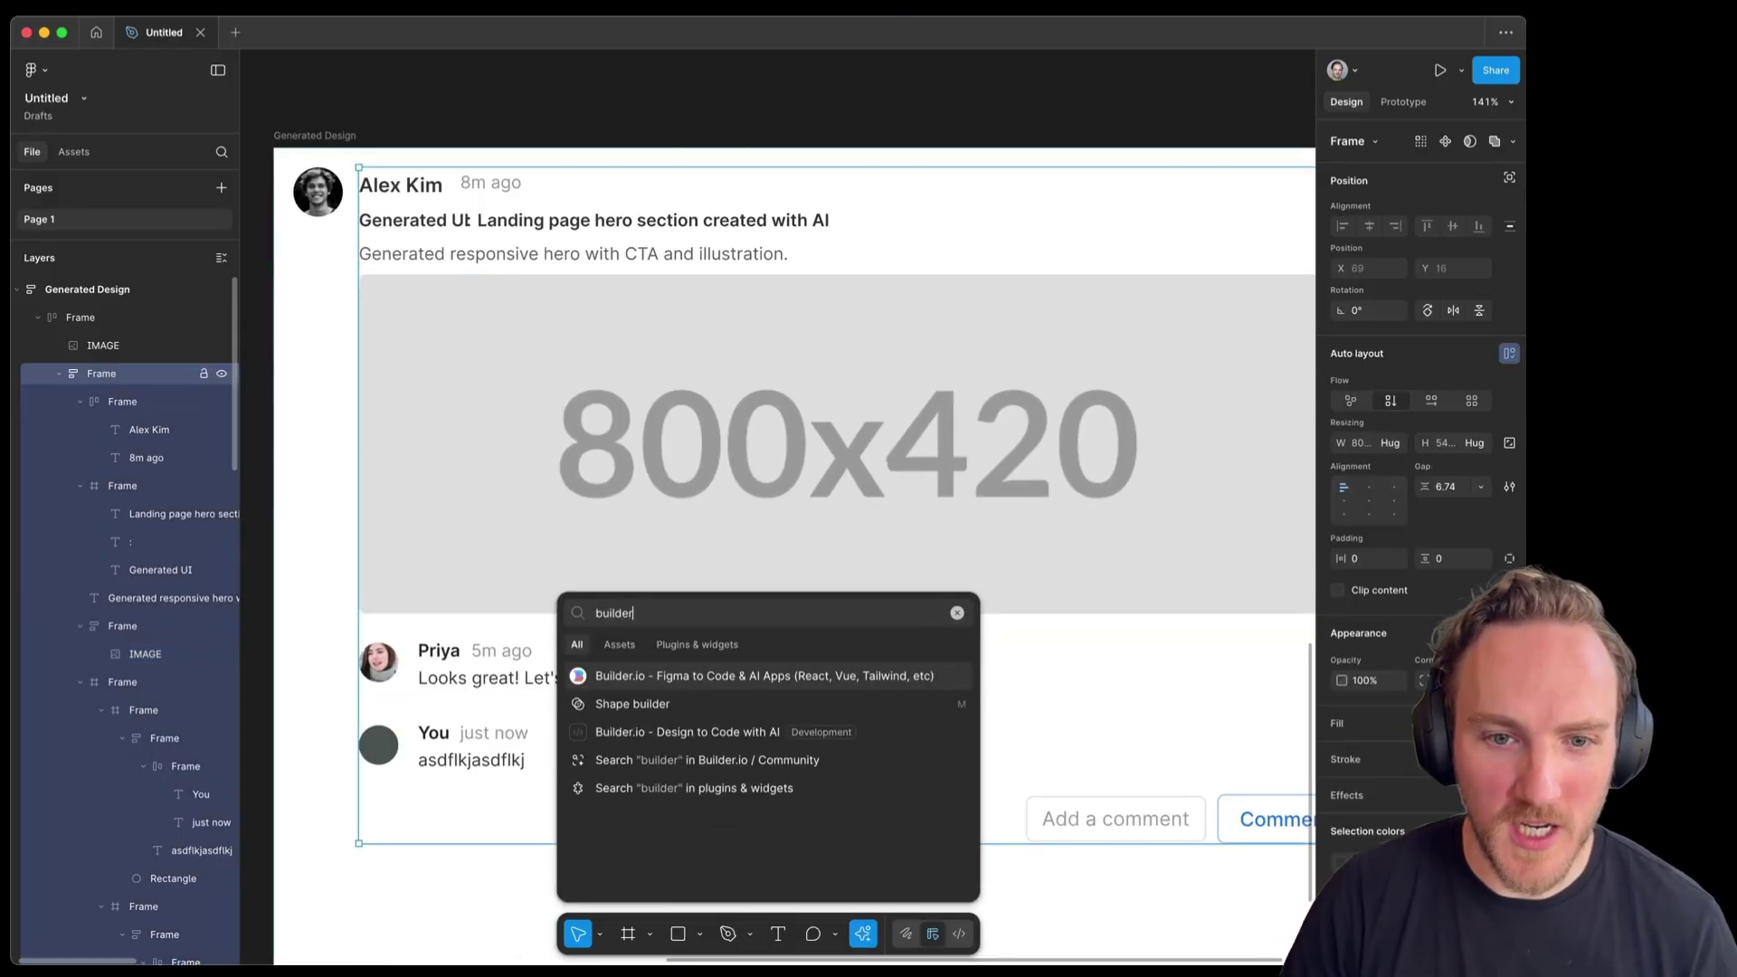
key("Return")
left_click(1177, 465)
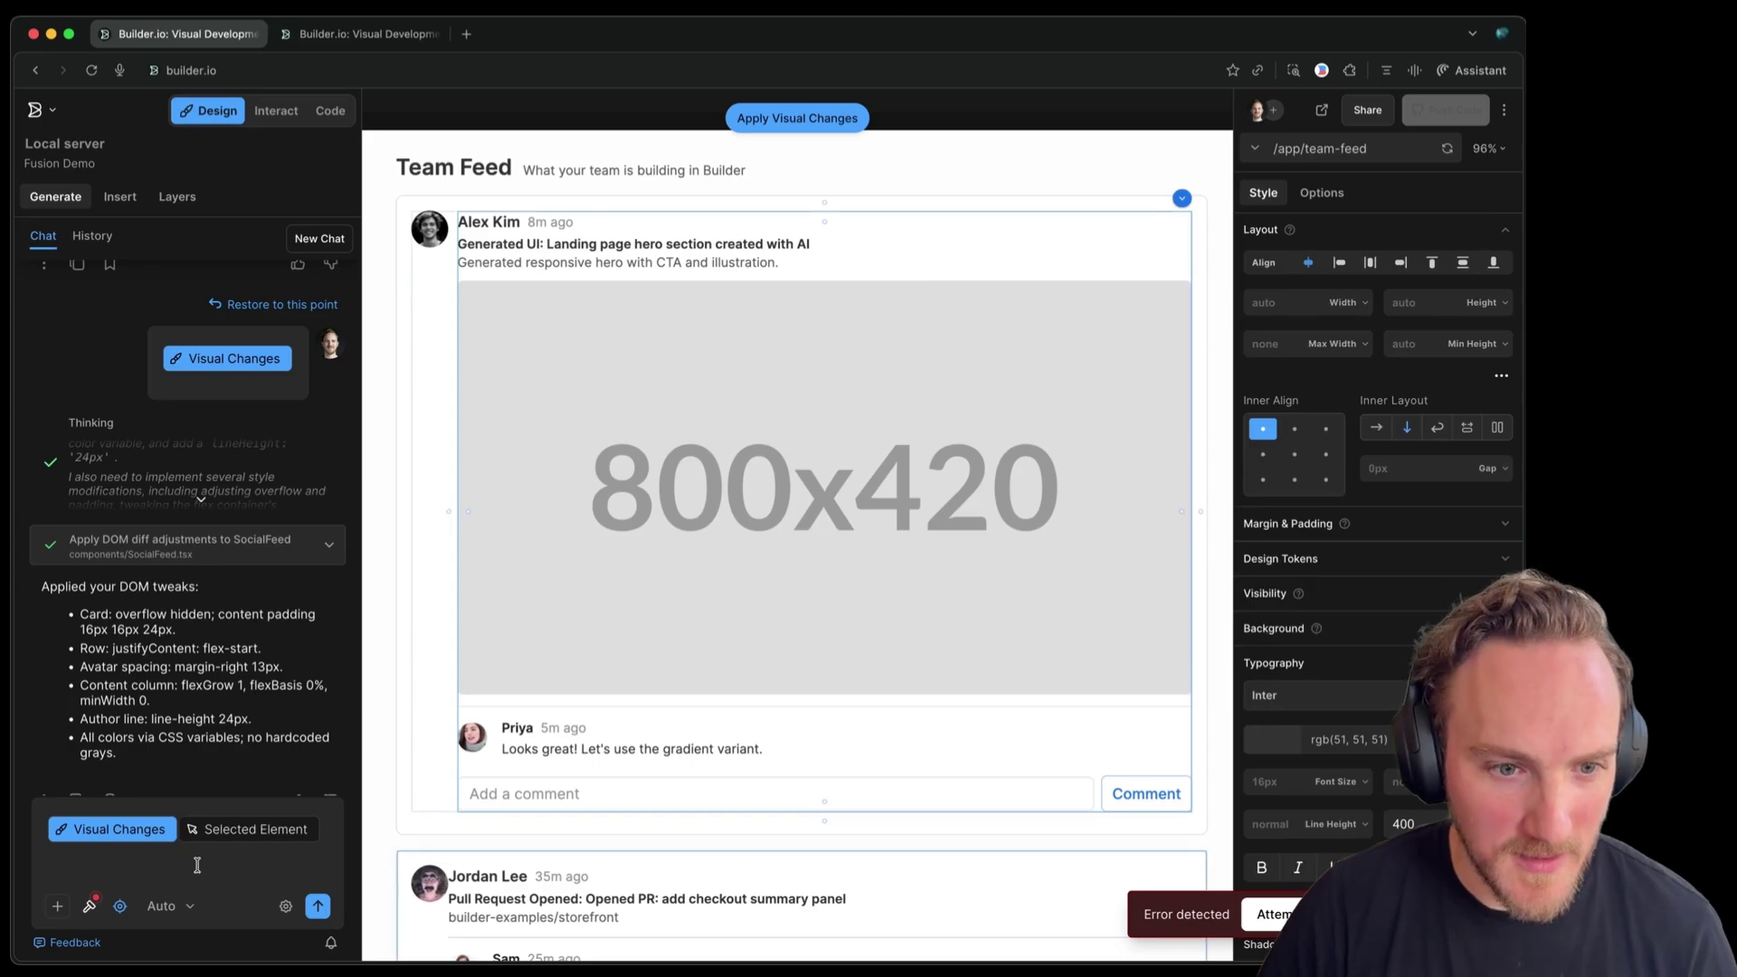
Paste the Figma design into the Fusion chat and send 'apply my design updates'
key("super+v")
type("apply ")
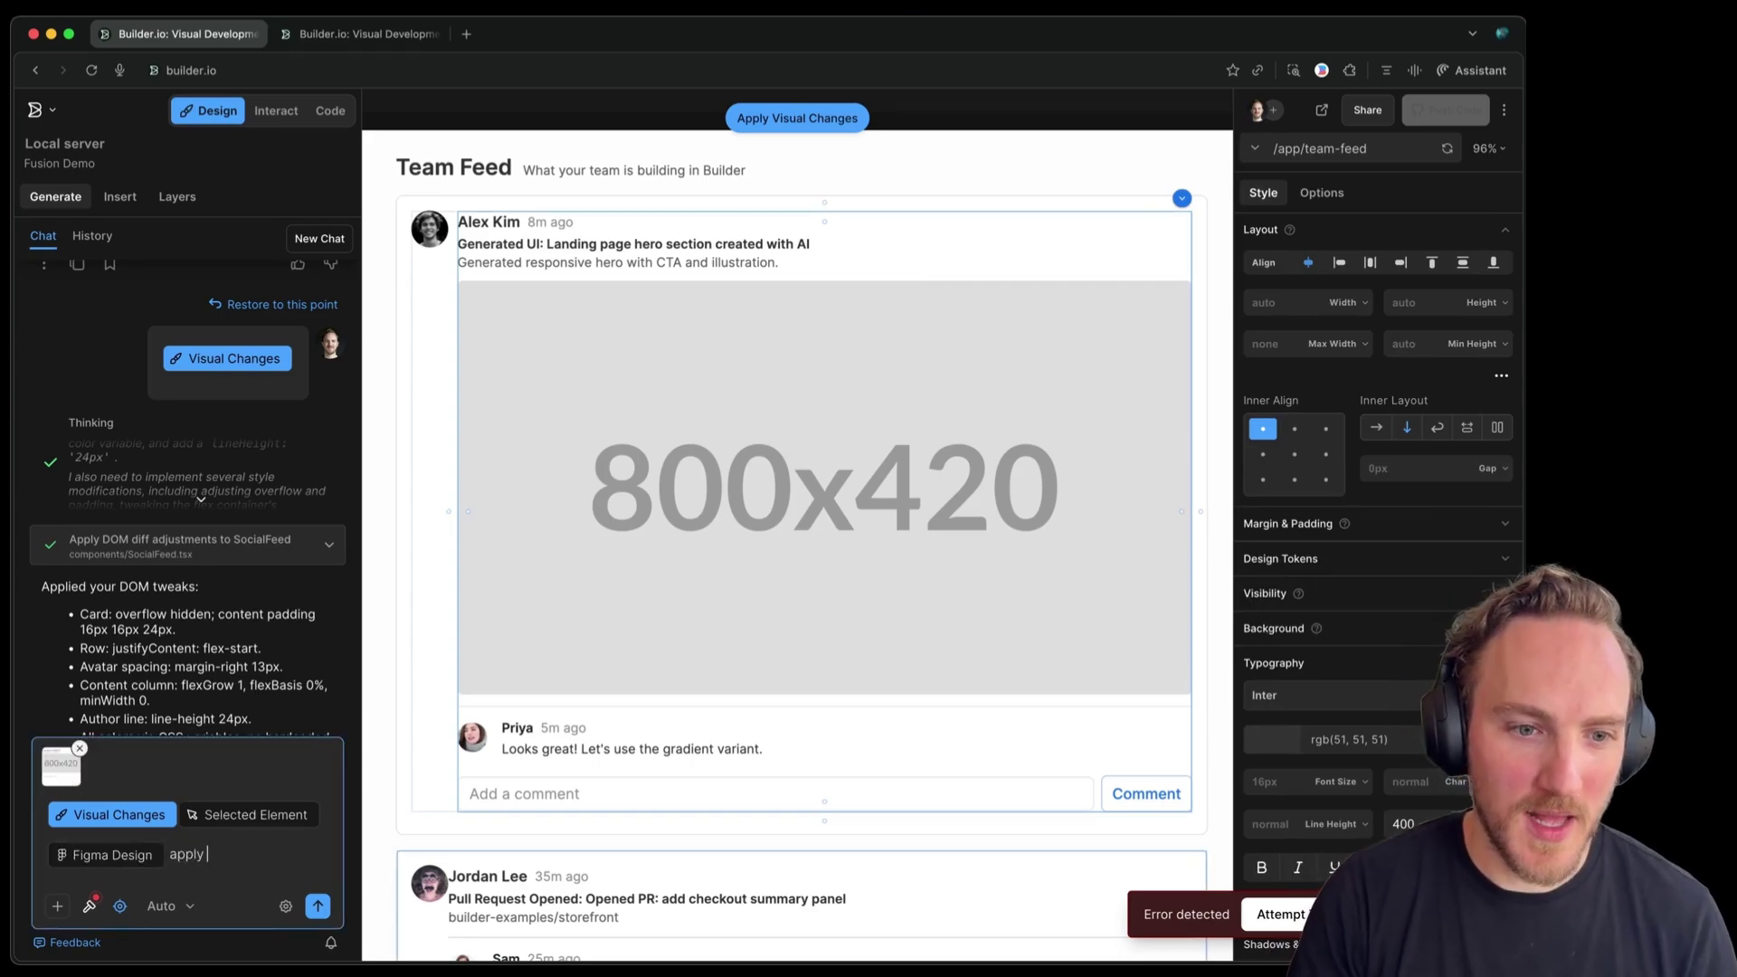
type("my design updates")
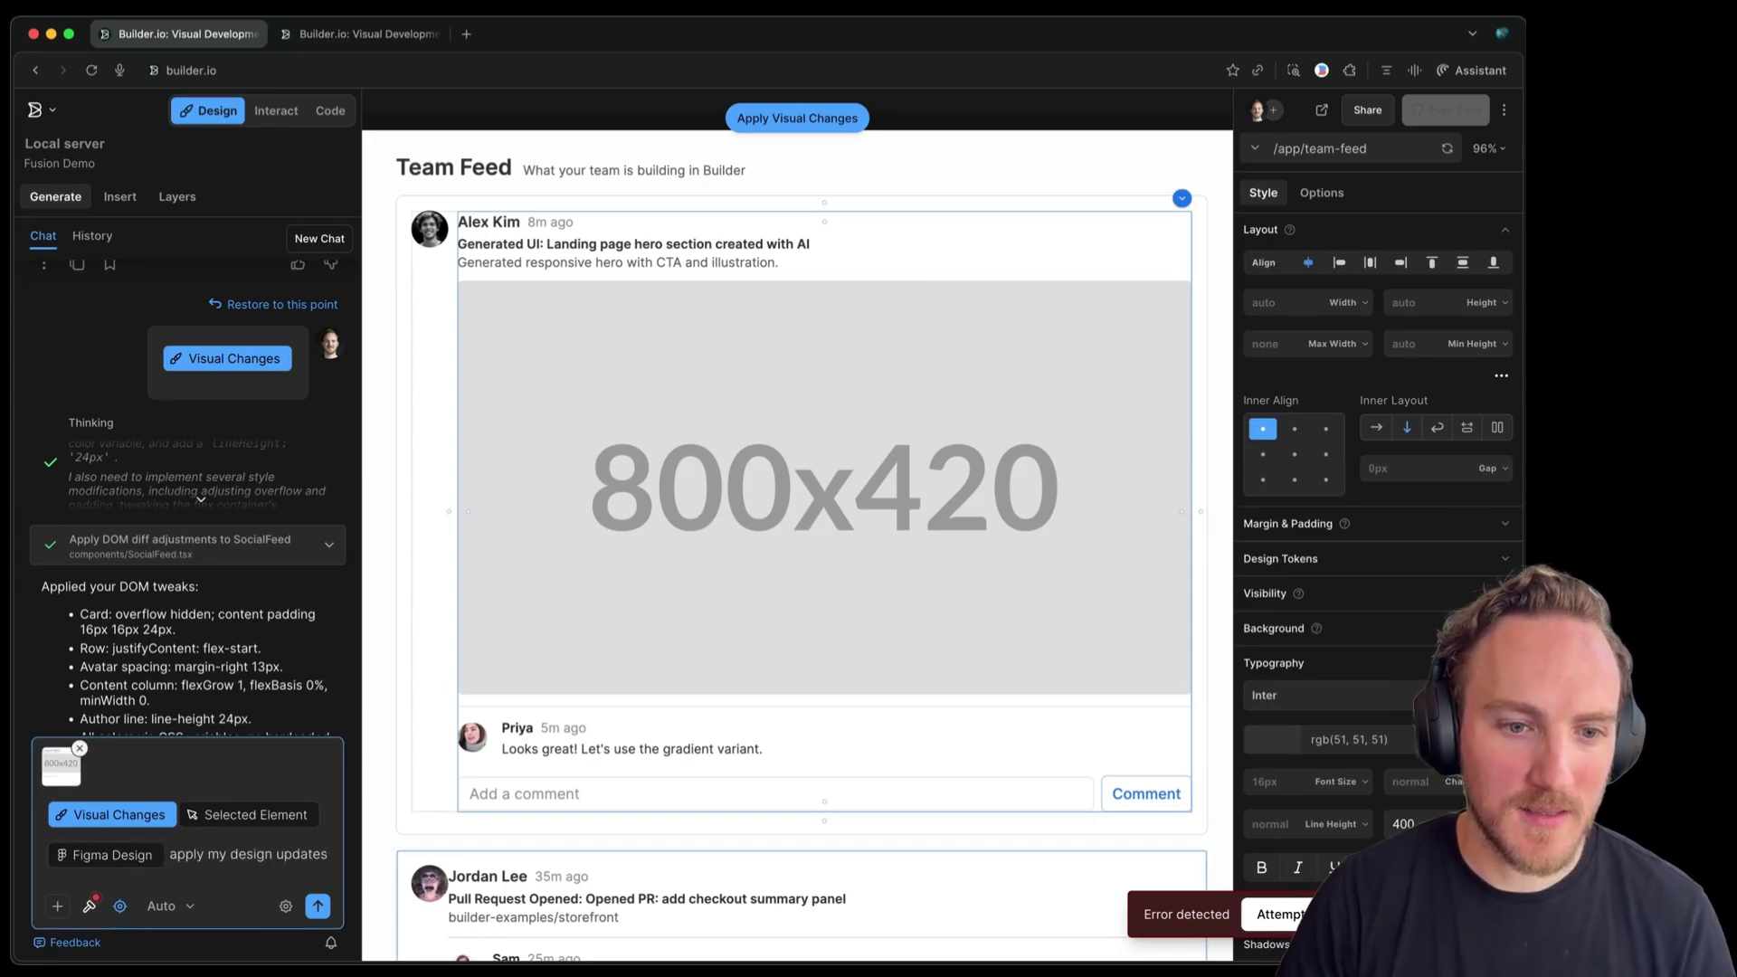
key("Return")
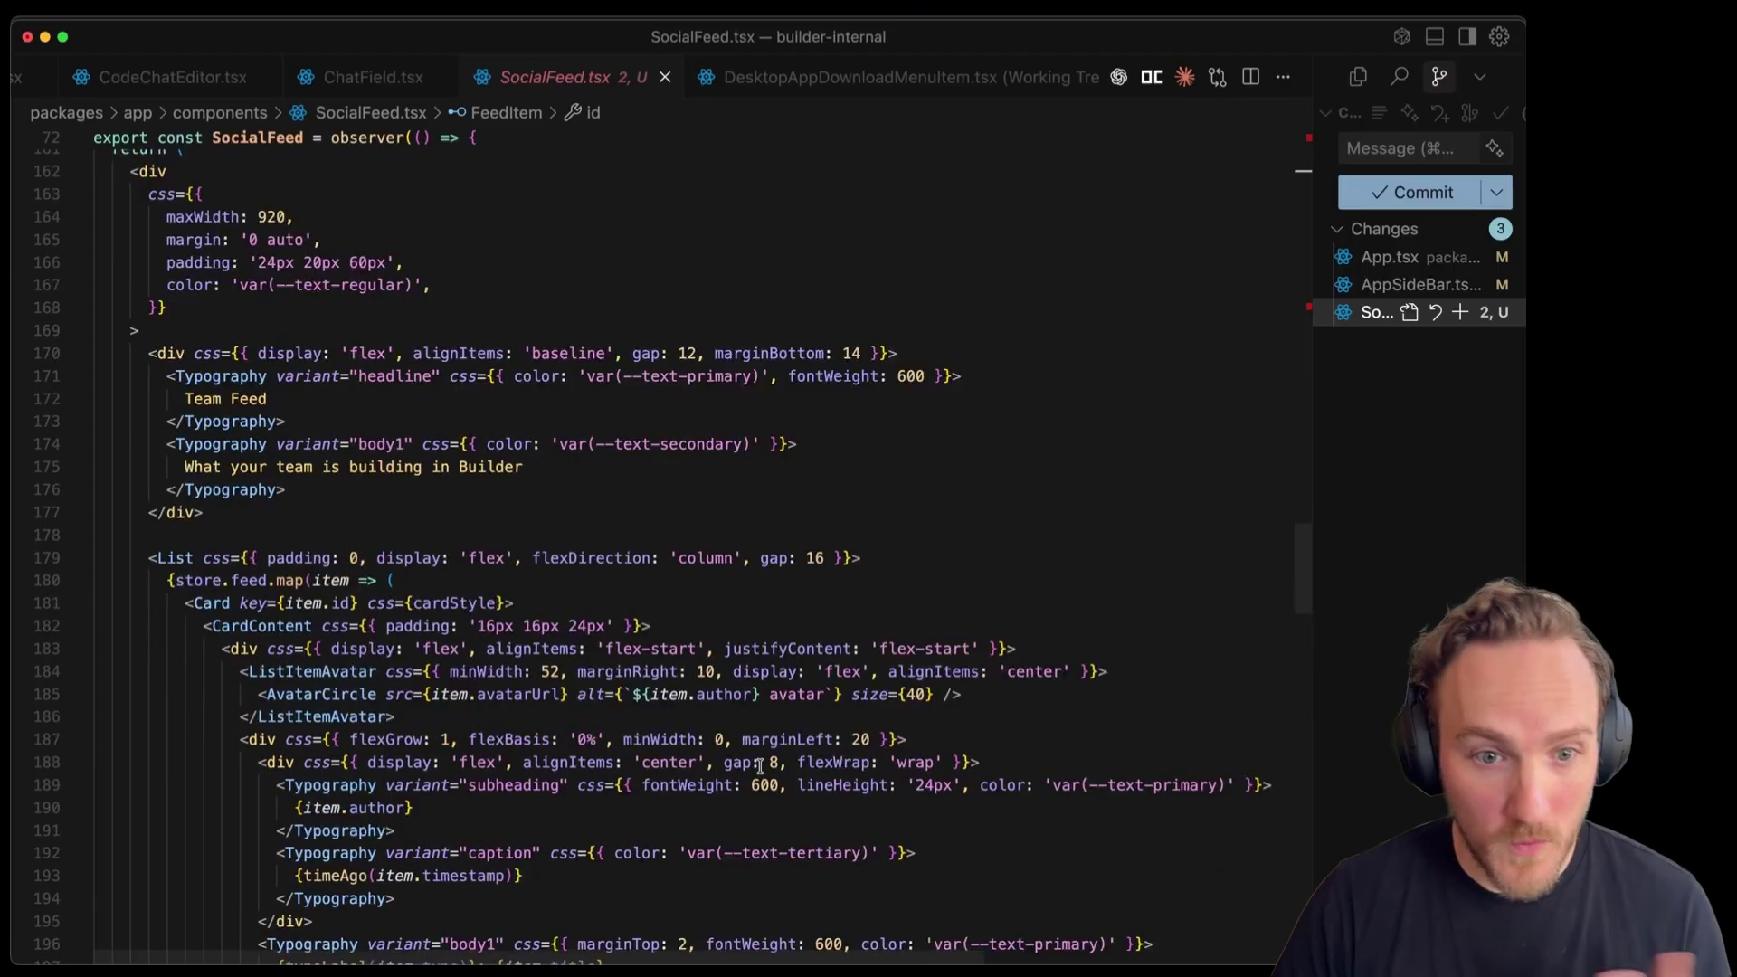
Review the details and uiImage blocks in SocialFeed.tsx, then go back to the browser preview
scroll(764, 771, "down", 5)
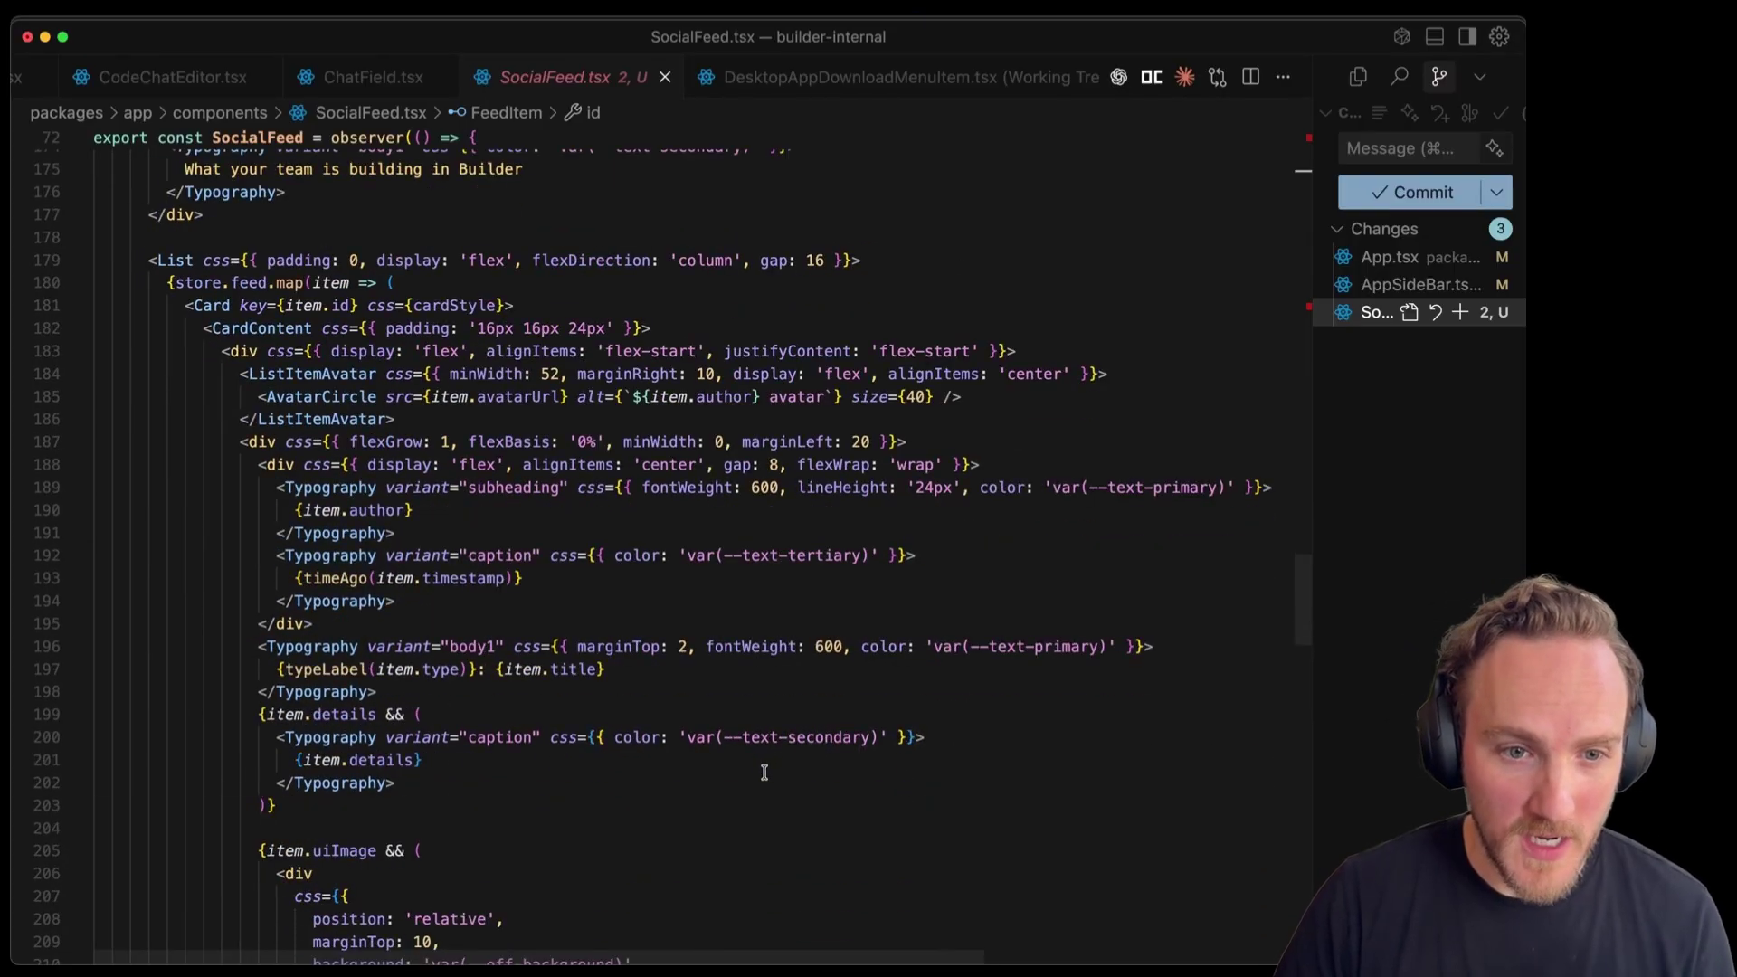
left_click(765, 771)
left_click(589, 843)
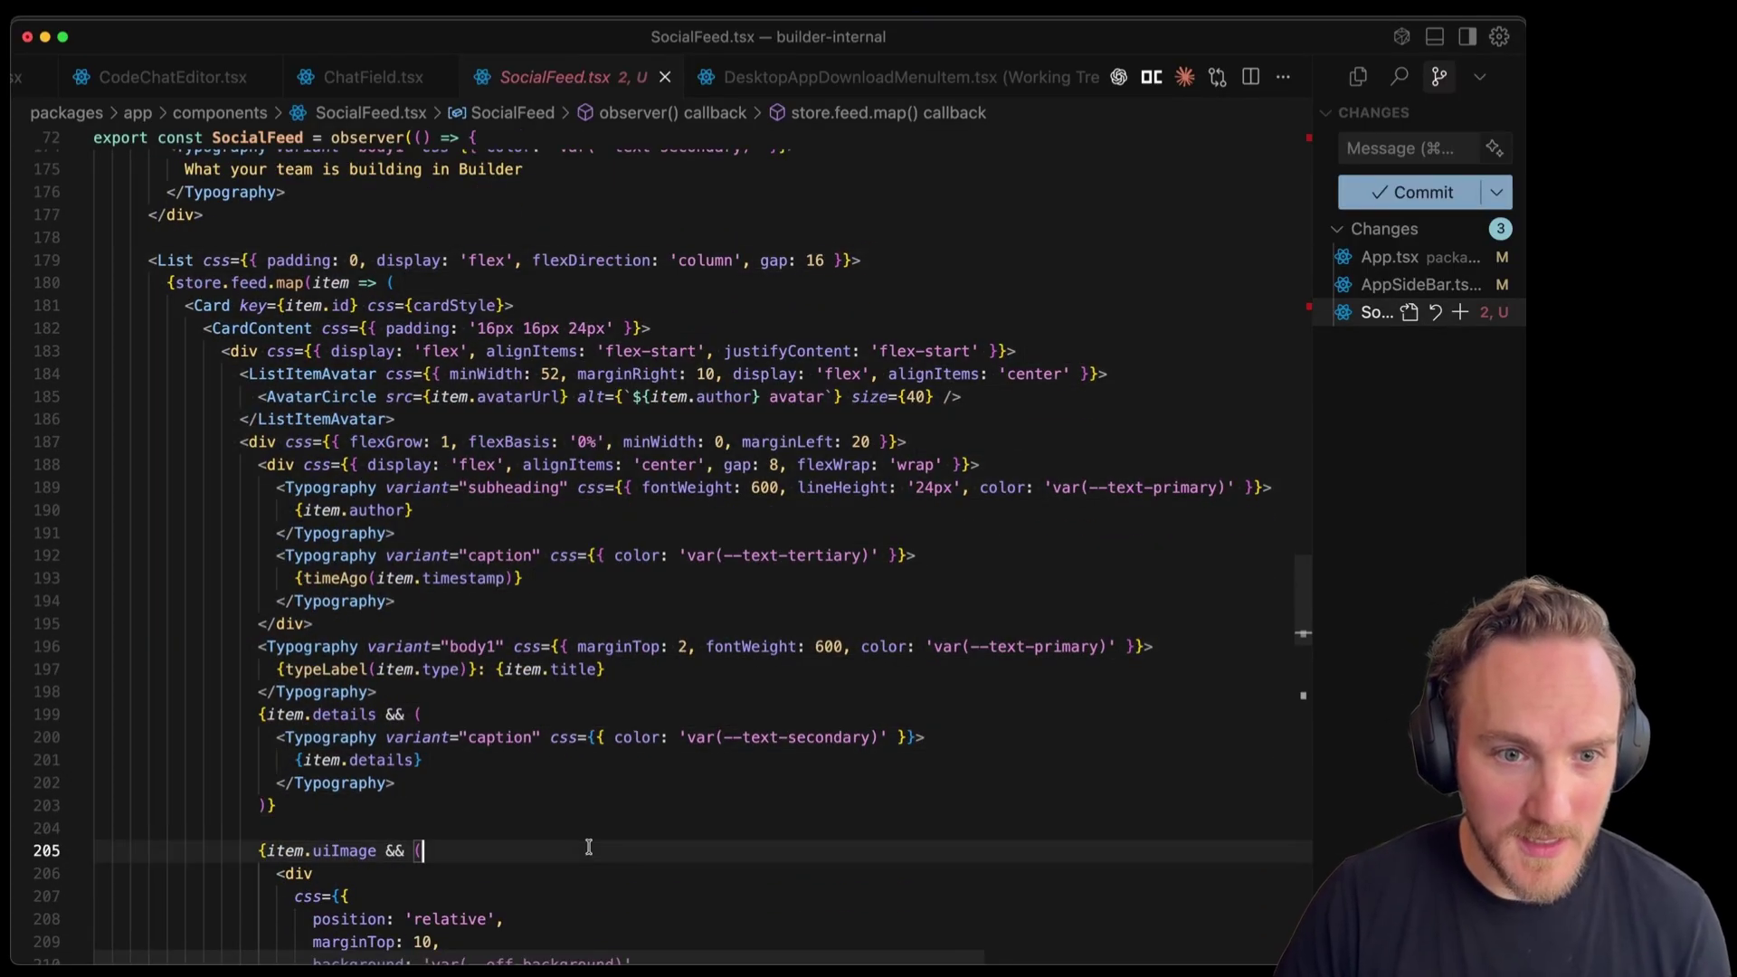
key("super+Tab")
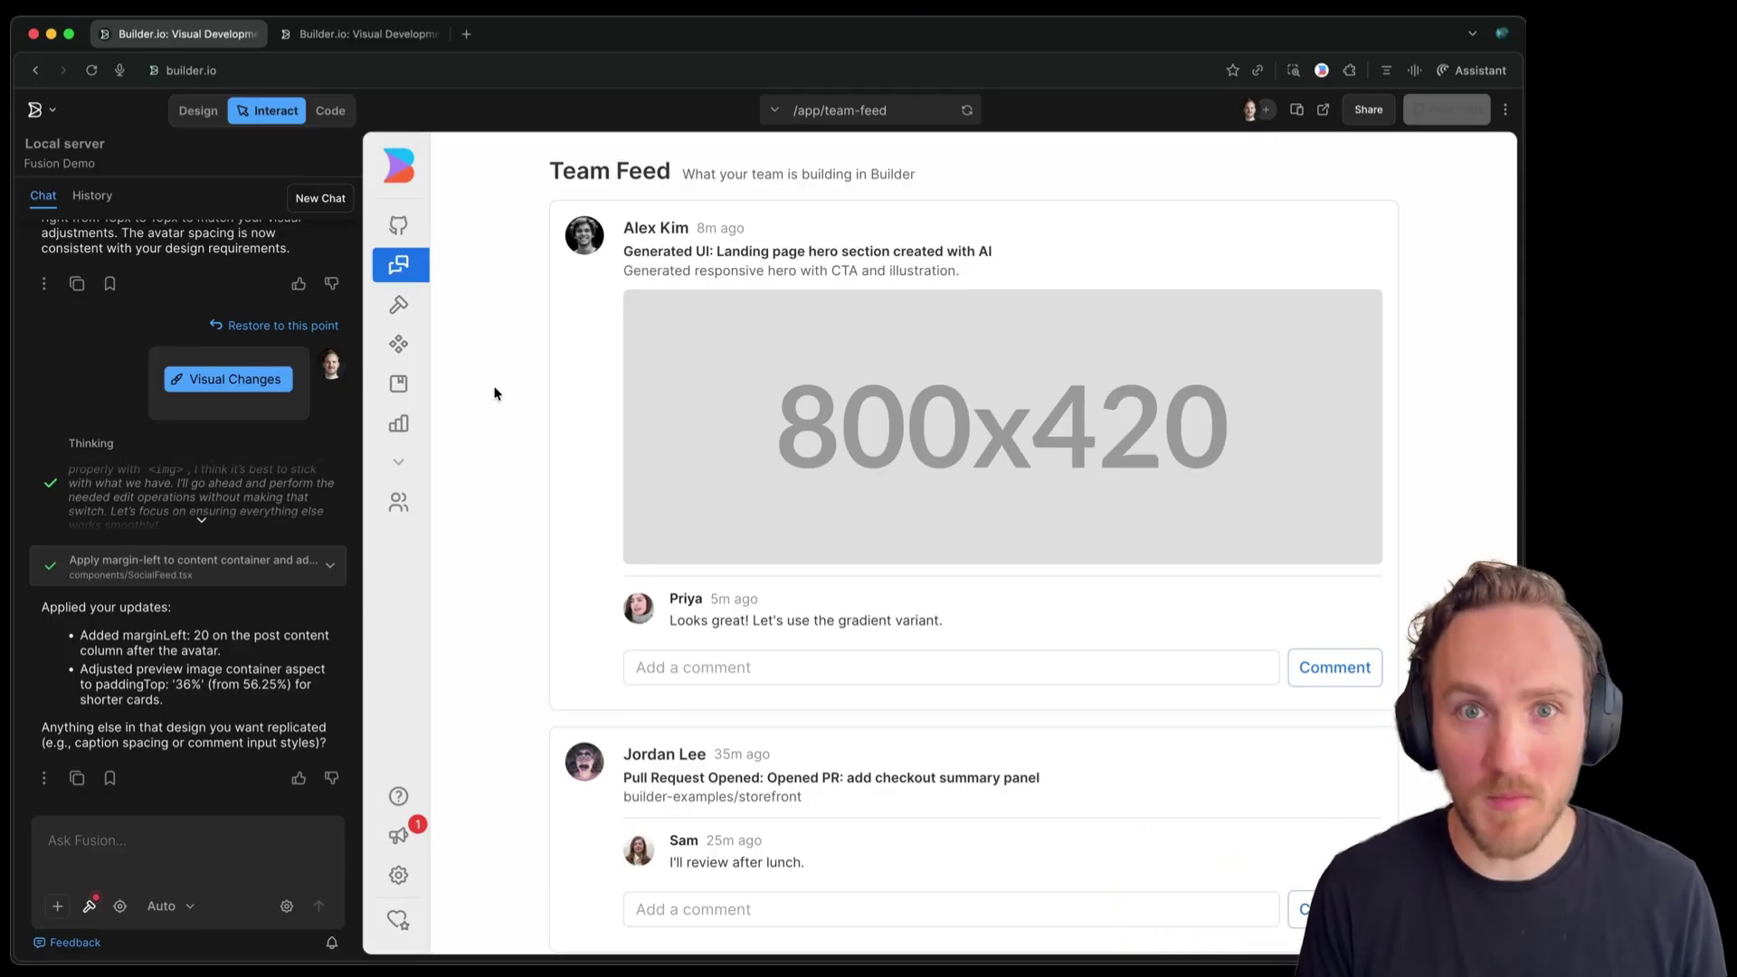
key("ctrl+Tab")
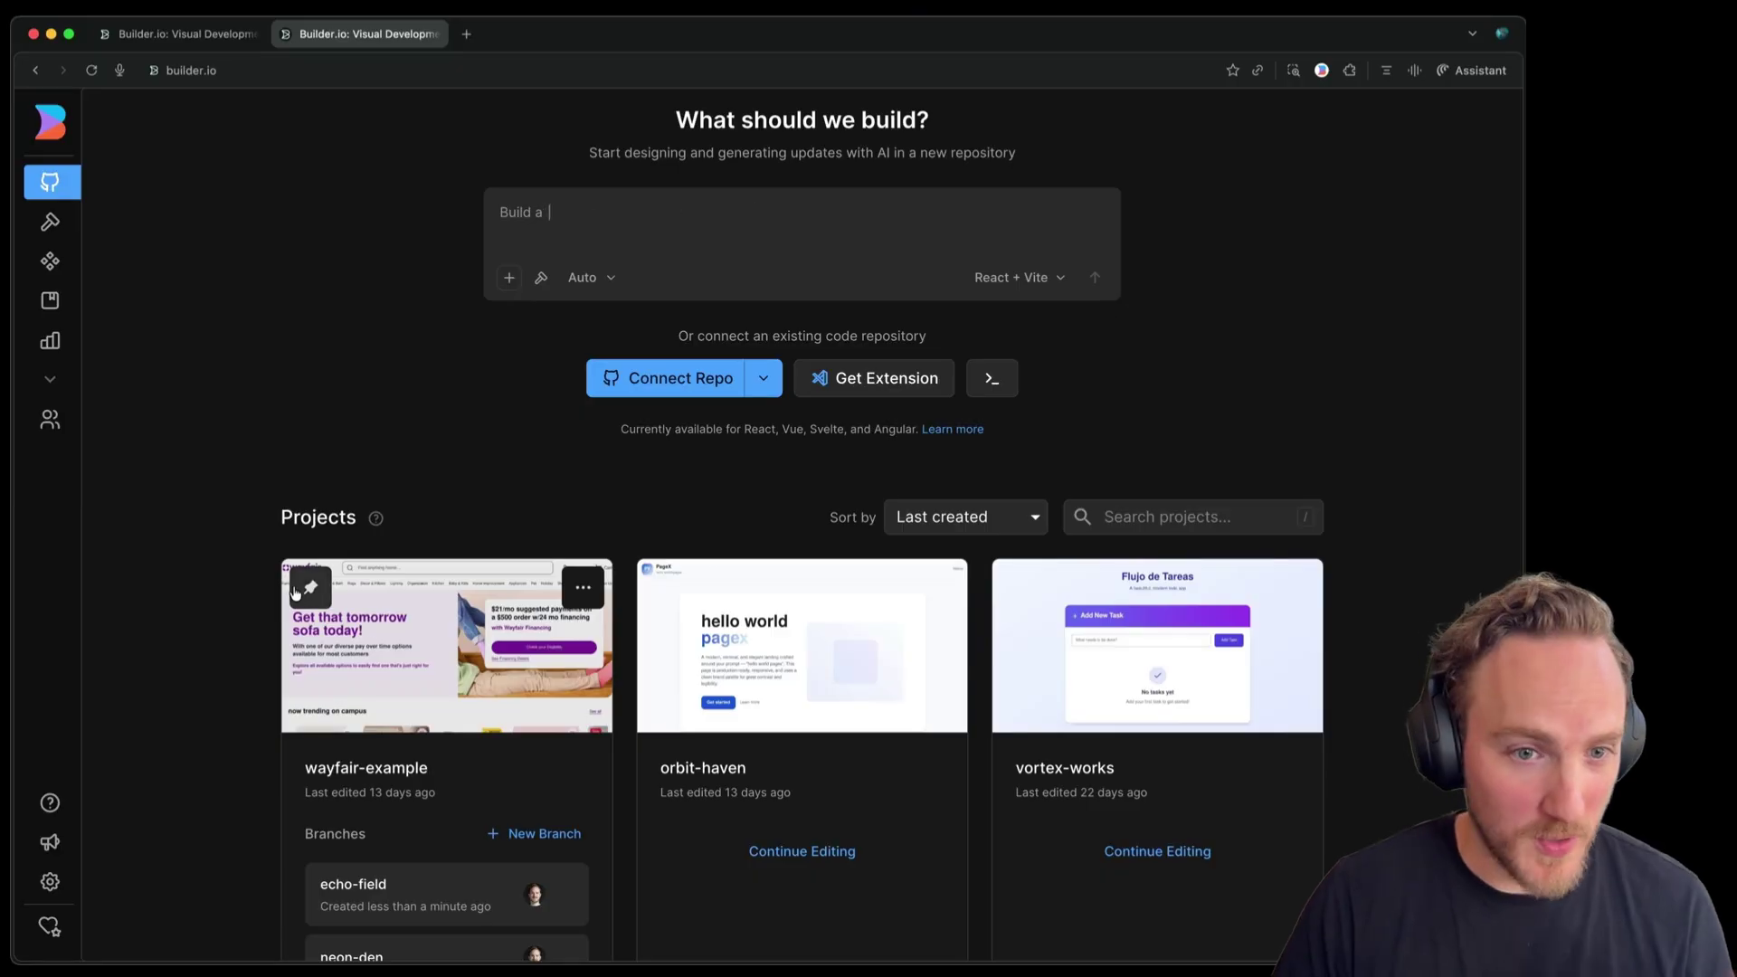
left_click(583, 587)
left_click(462, 451)
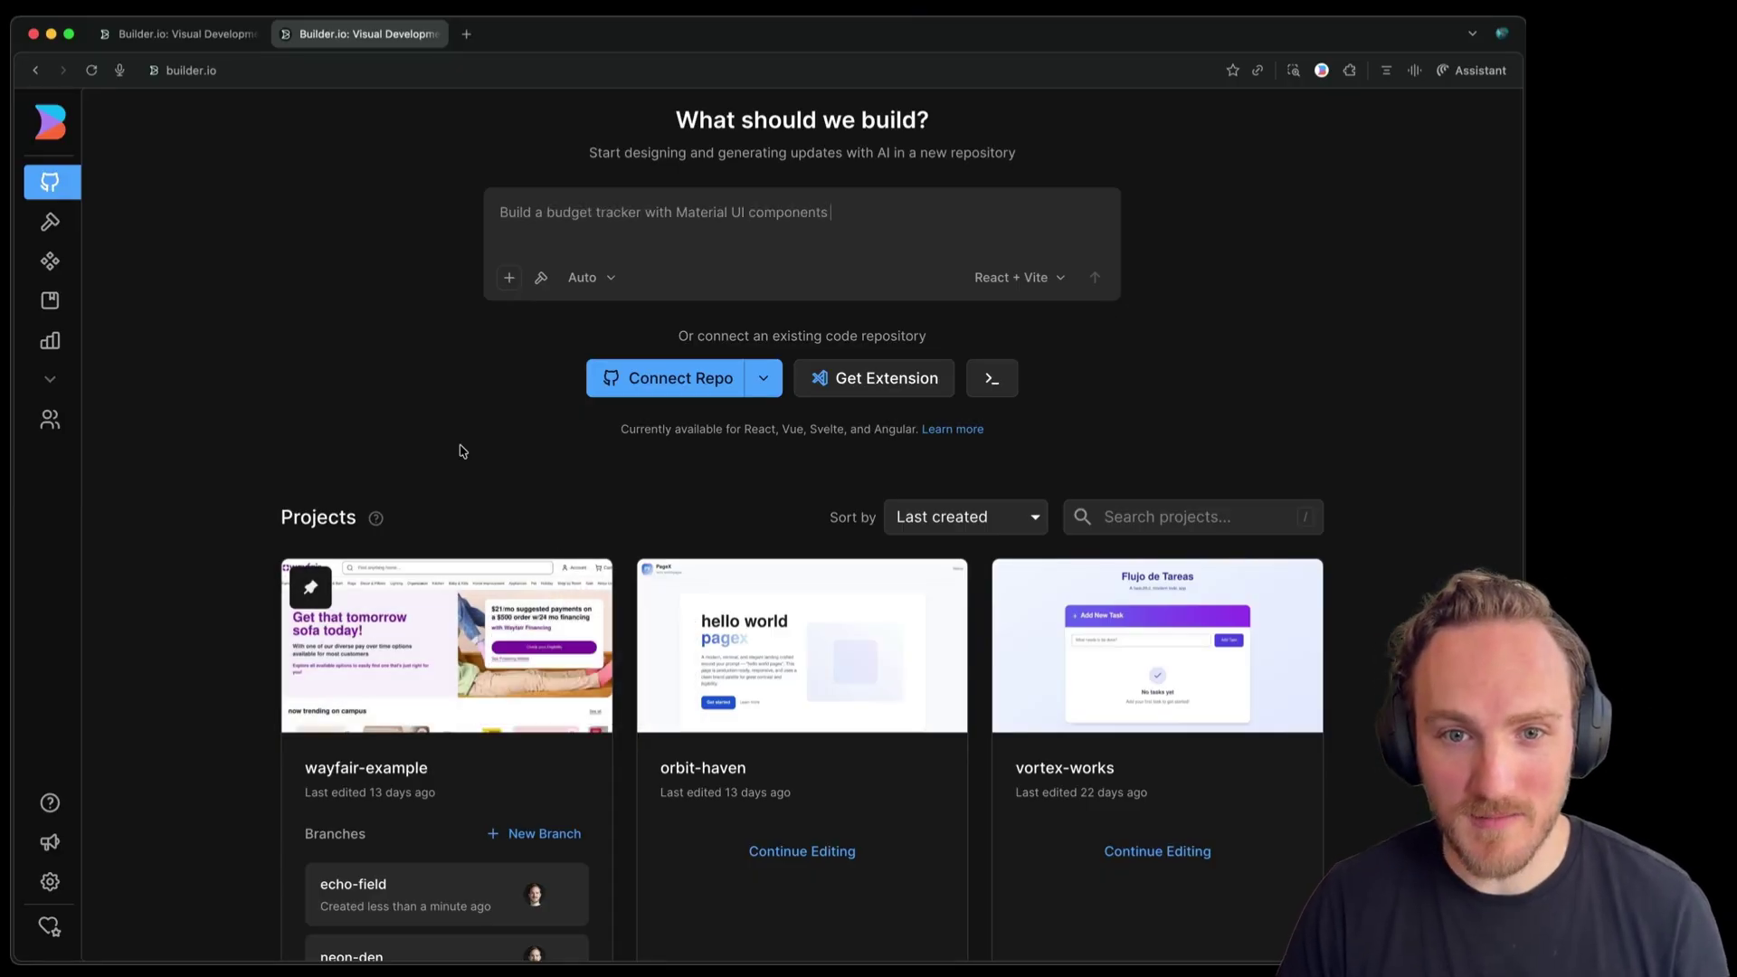
scroll(462, 451, "up", 2)
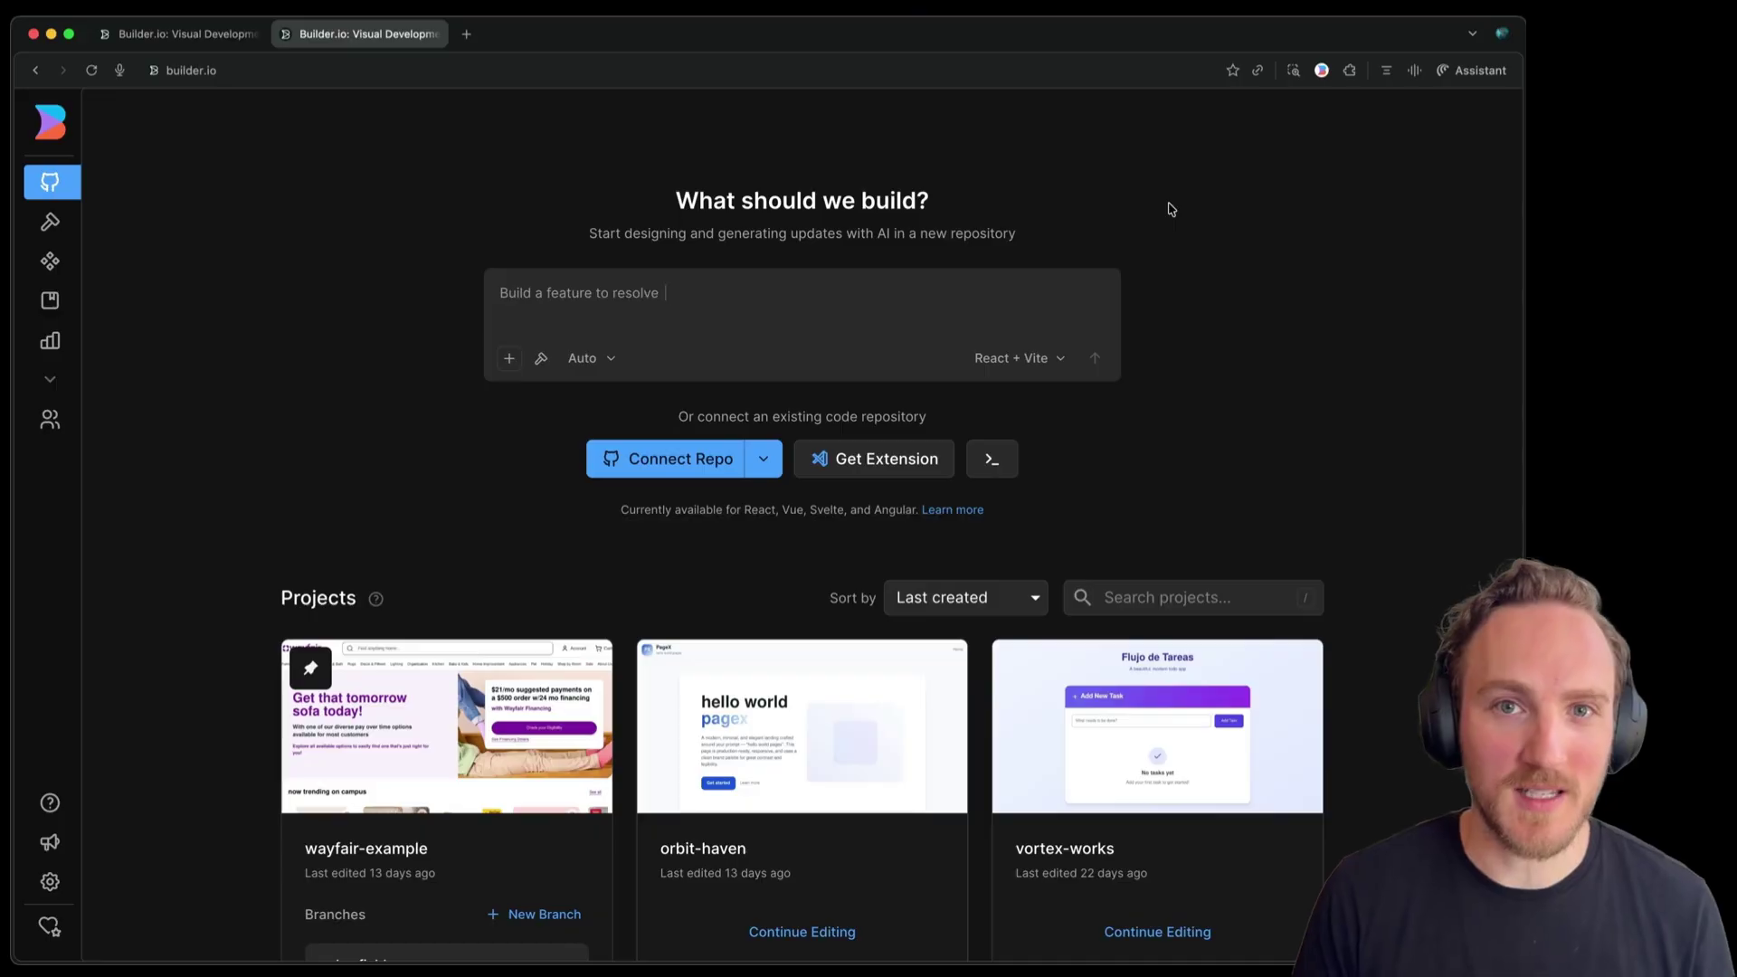
key("ctrl+shift+Tab")
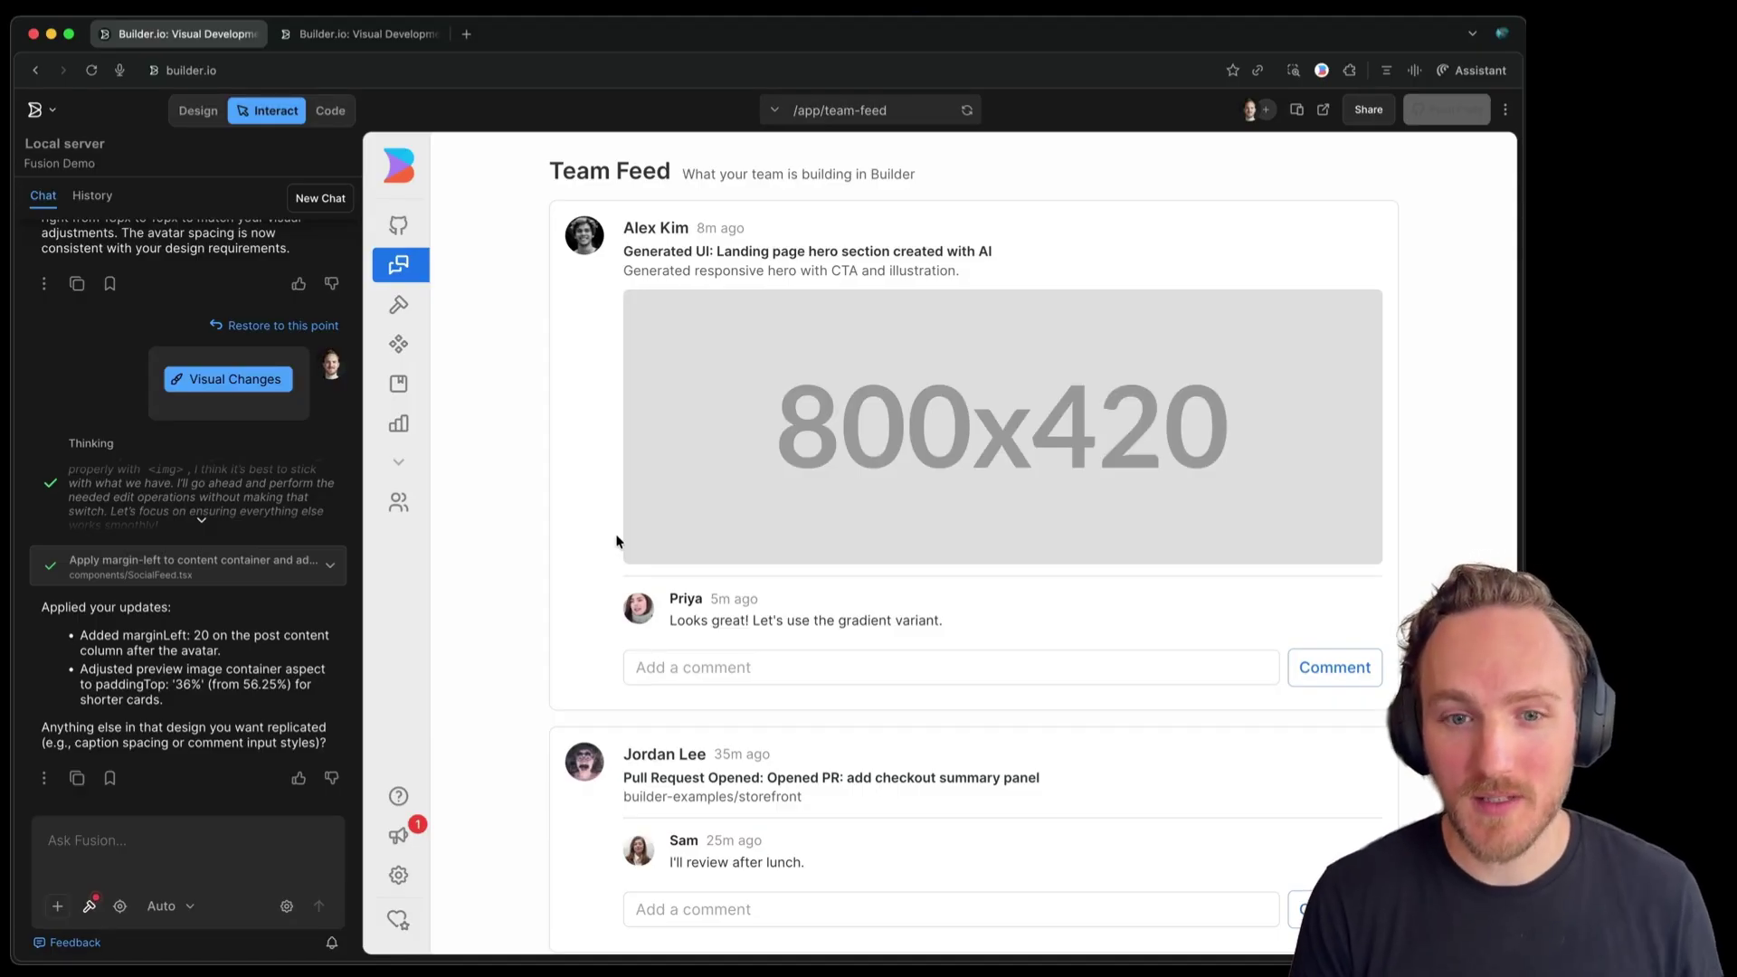
Post the test comment 'asdfllakjsdf' under the first Team Feed post, then focus the Fusion chat
left_click(698, 665)
type("asdfllakjsdf")
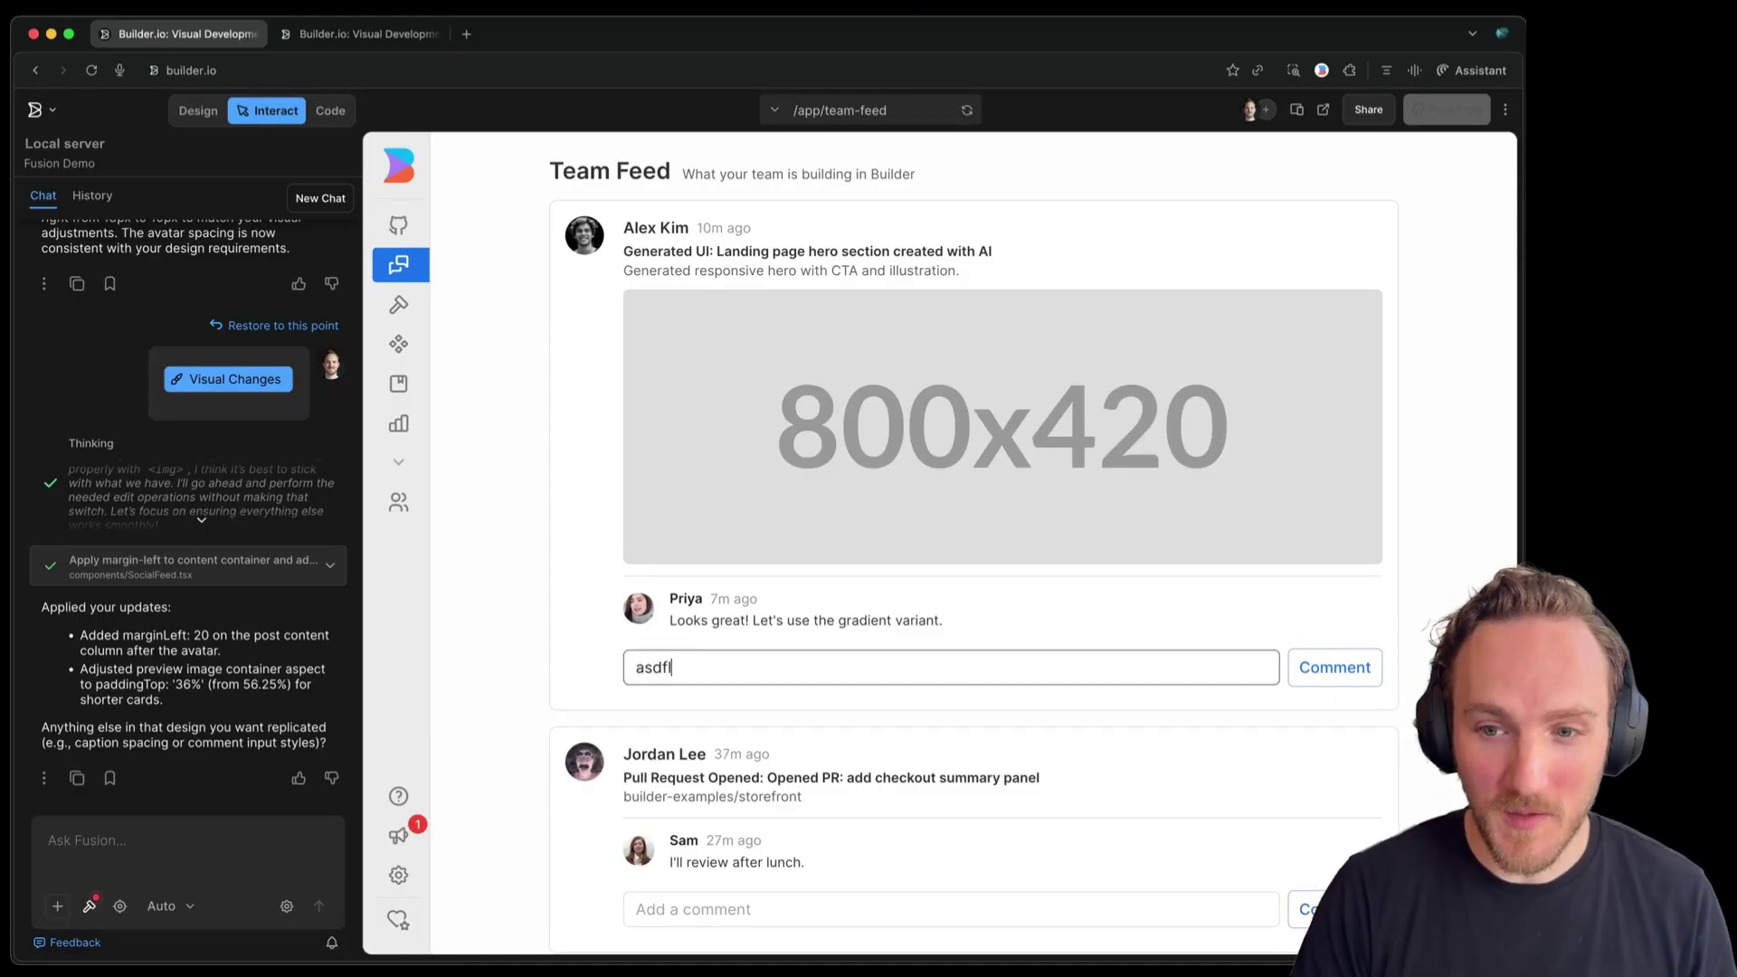
key("Return")
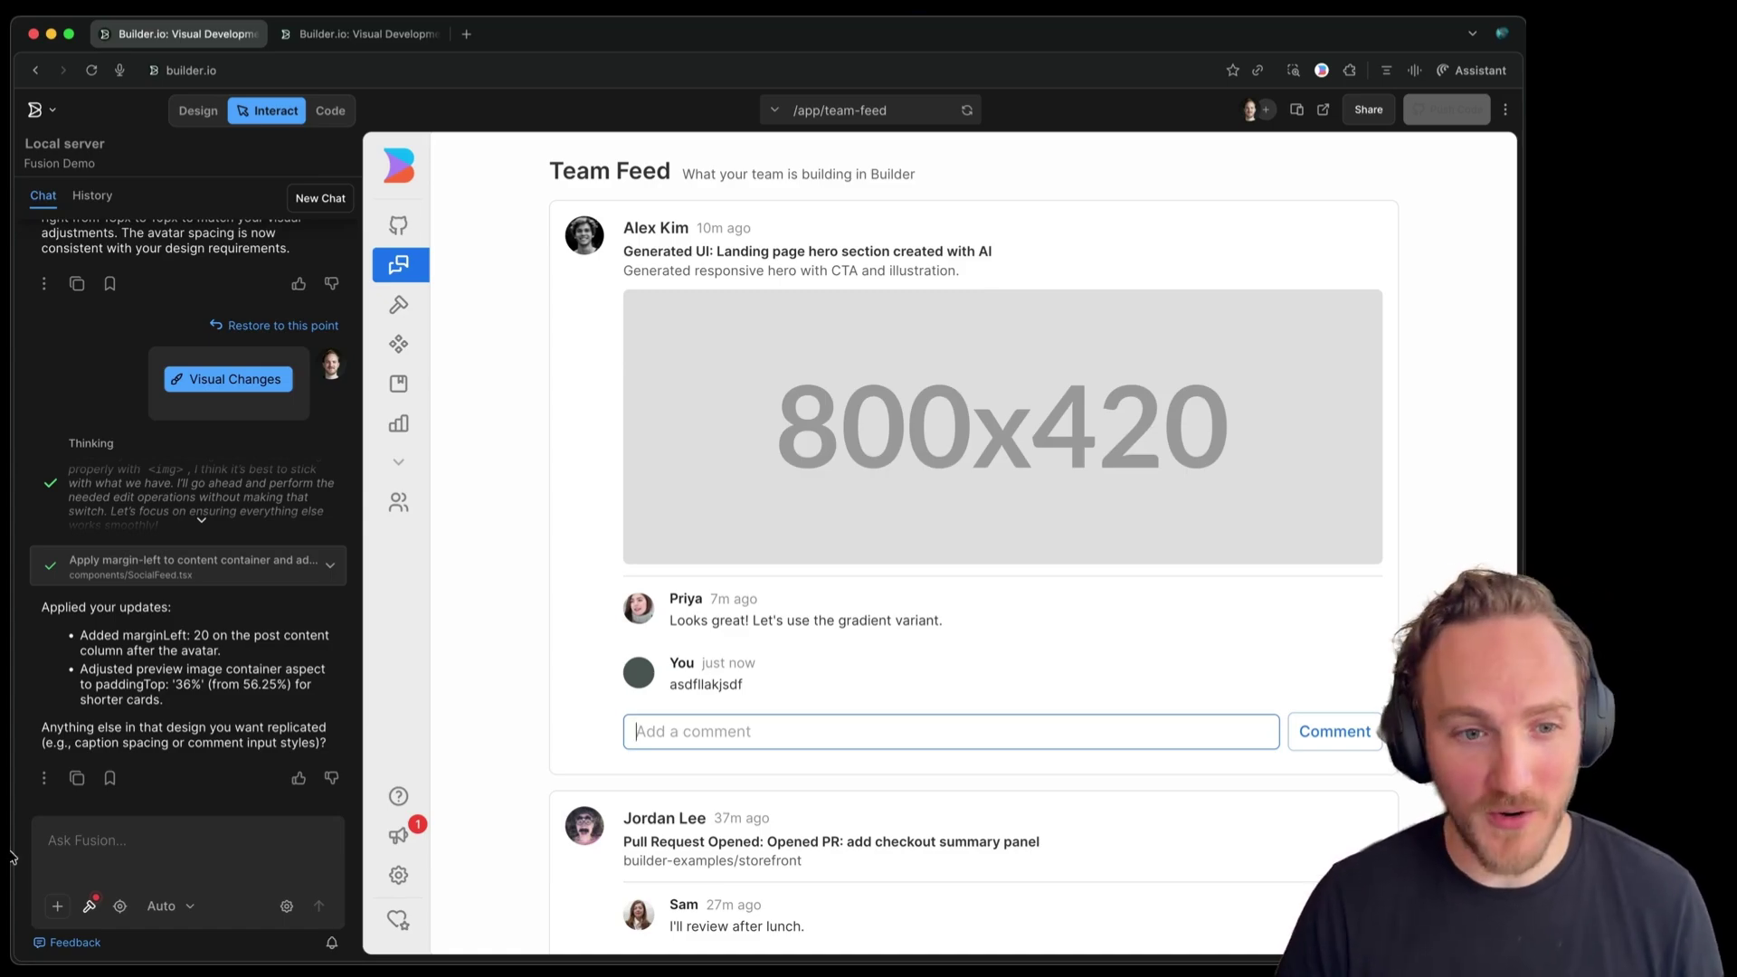
left_click(102, 846)
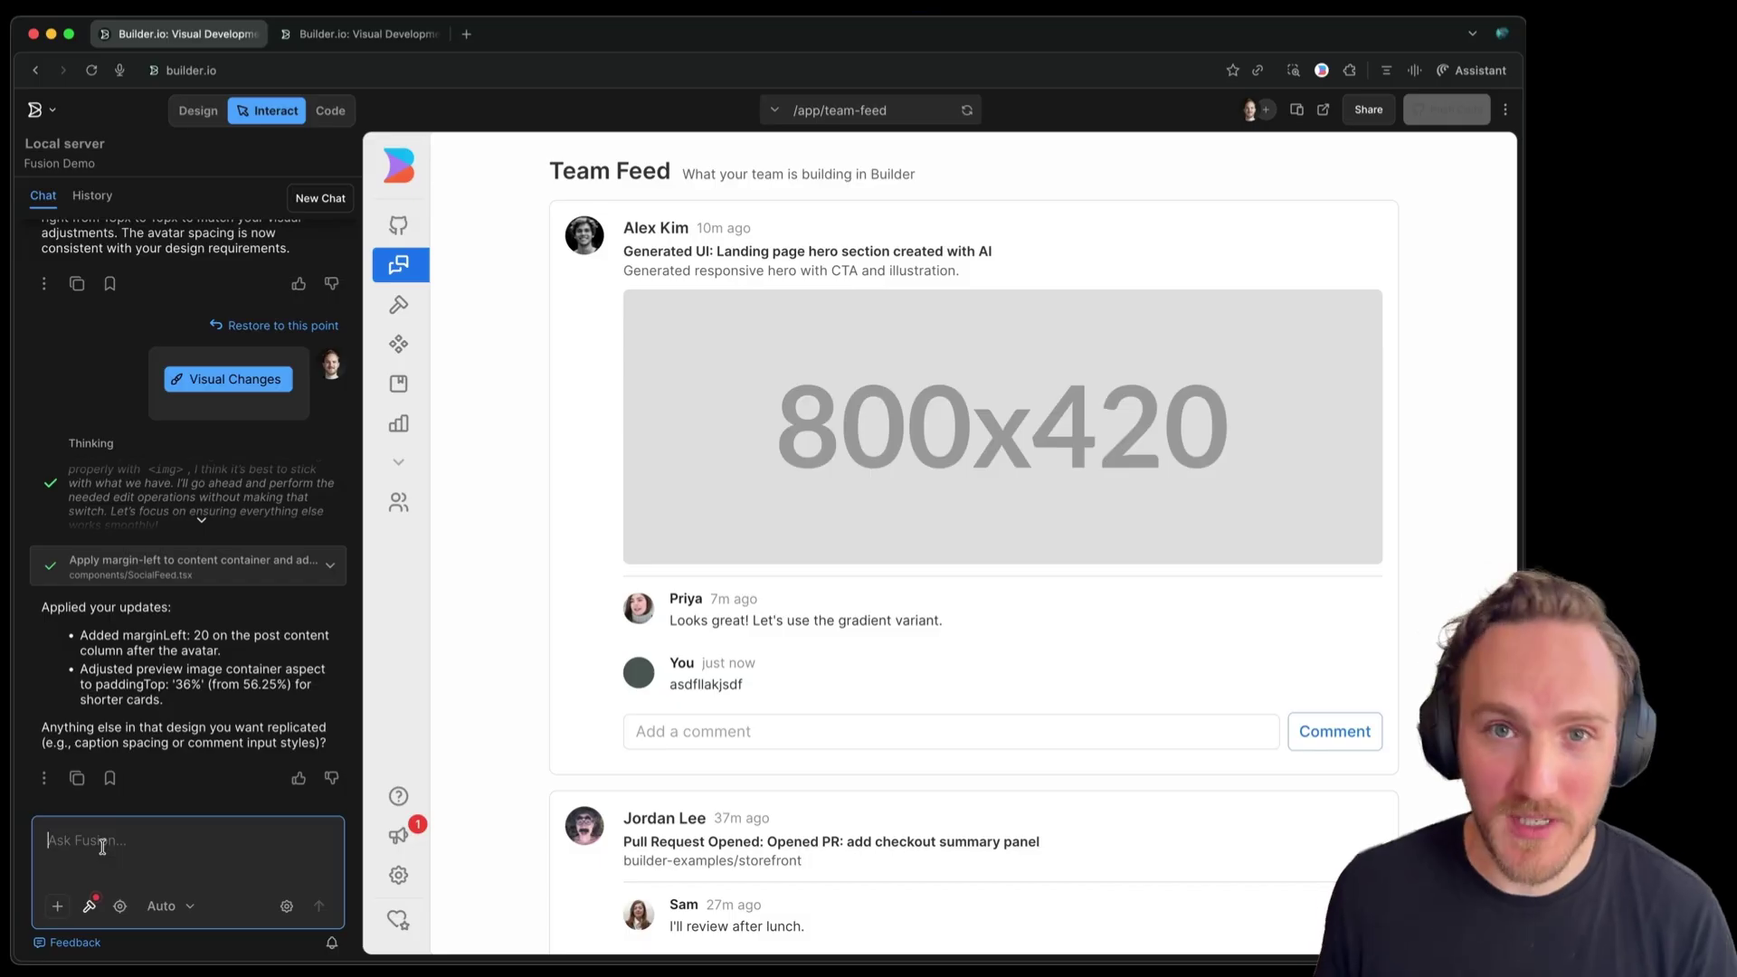